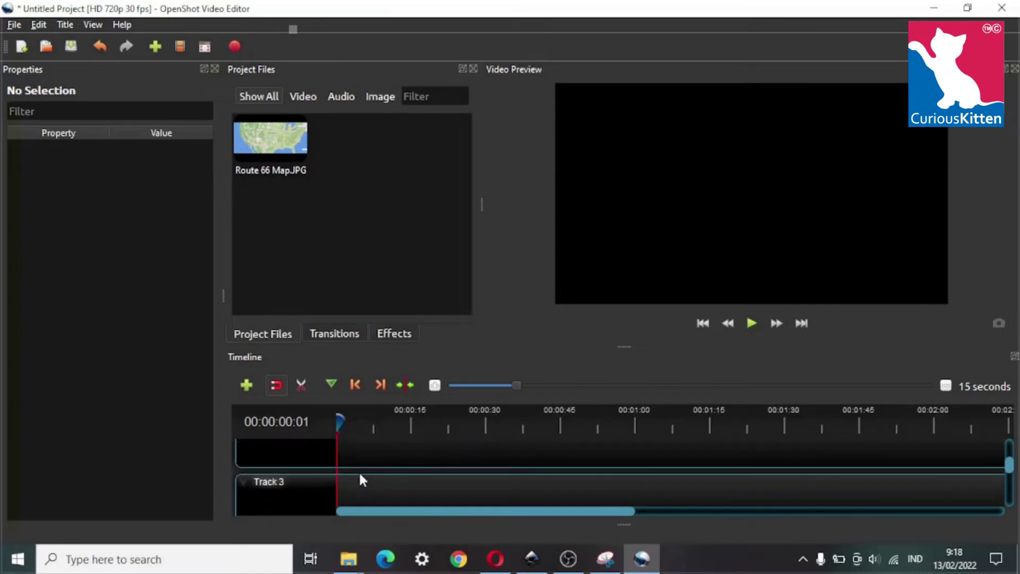
- Place Route 66 Map.JPG at the start of Track 1 and extend the clip to about 2 minutes
{"action": "scroll", "coordinate": [838, 499], "scroll_direction": "down", "scroll_amount": 3}
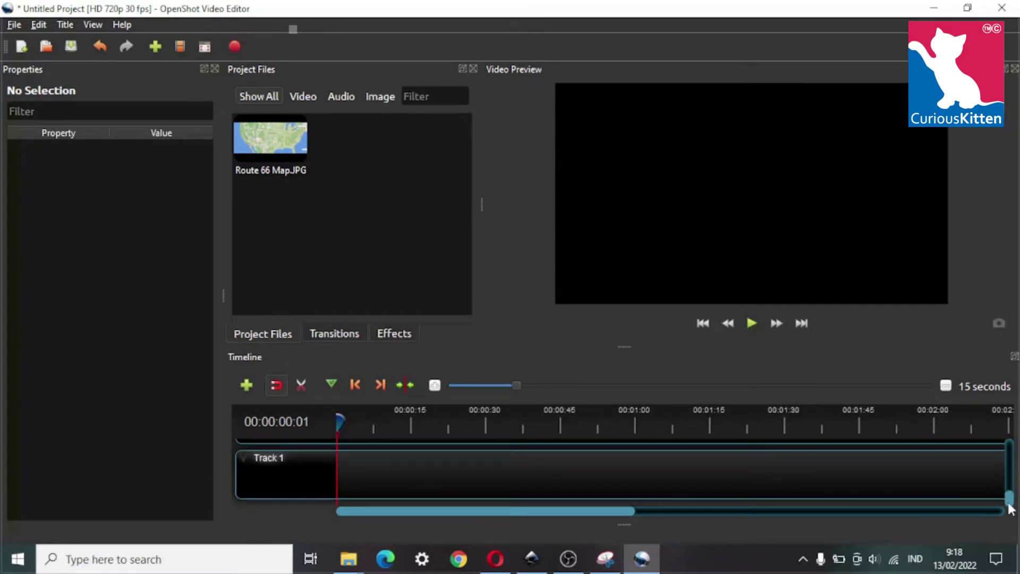
{"action": "mouse_move", "coordinate": [1010, 502]}
{"action": "left_mouse_down"}
{"action": "mouse_move", "coordinate": [1008, 447]}
{"action": "mouse_move", "coordinate": [1009, 500]}
{"action": "left_mouse_up"}
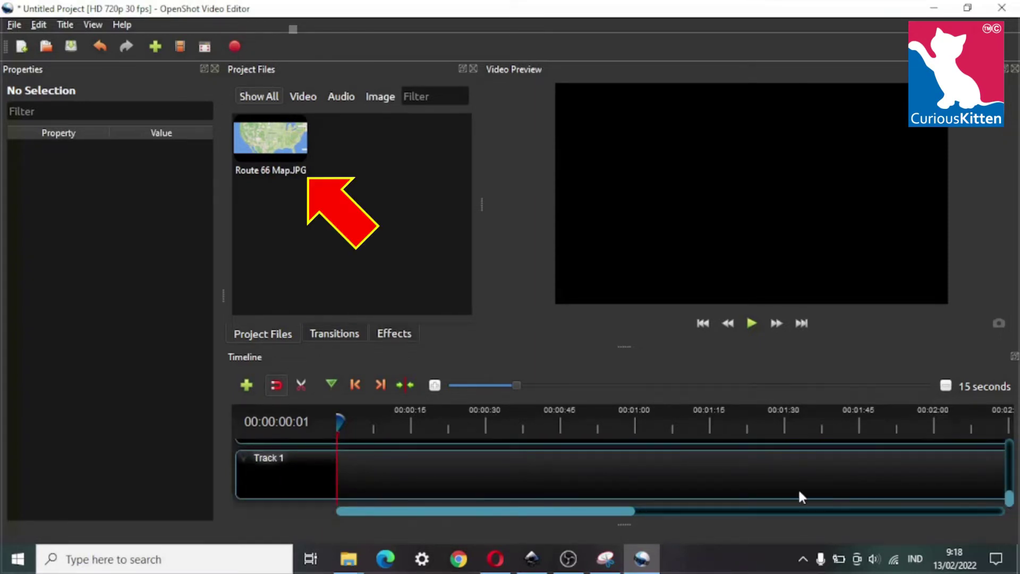
{"action": "left_click_drag", "start_coordinate": [270, 139], "coordinate": [360, 468]}
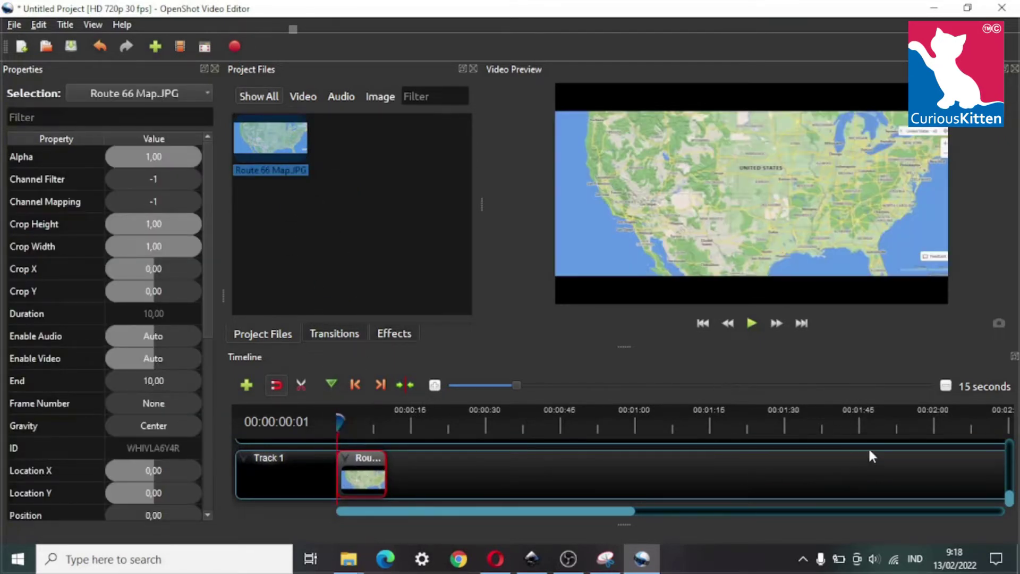
{"action": "left_click", "coordinate": [933, 424]}
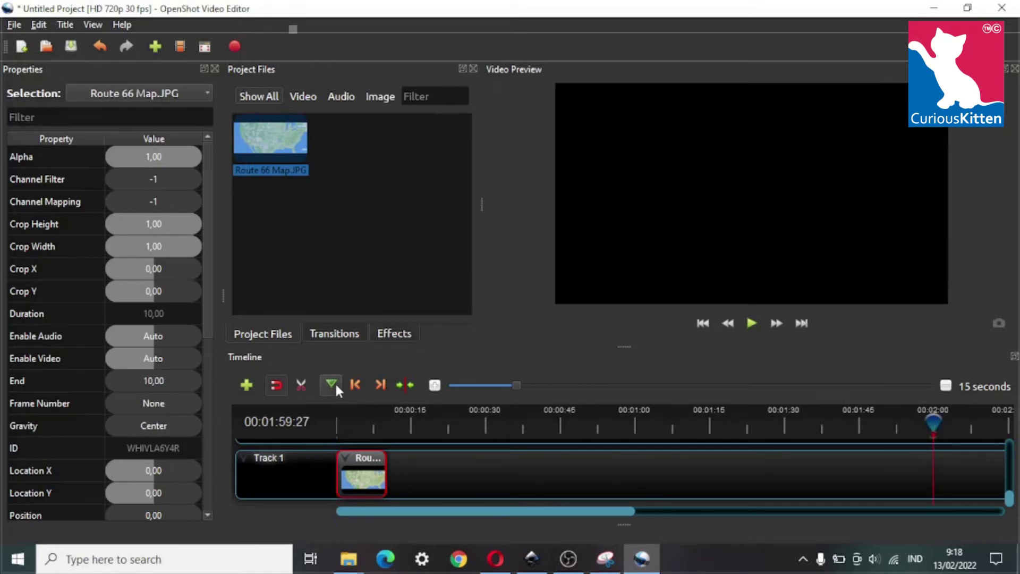
{"action": "left_click_drag", "start_coordinate": [385, 477], "coordinate": [937, 465]}
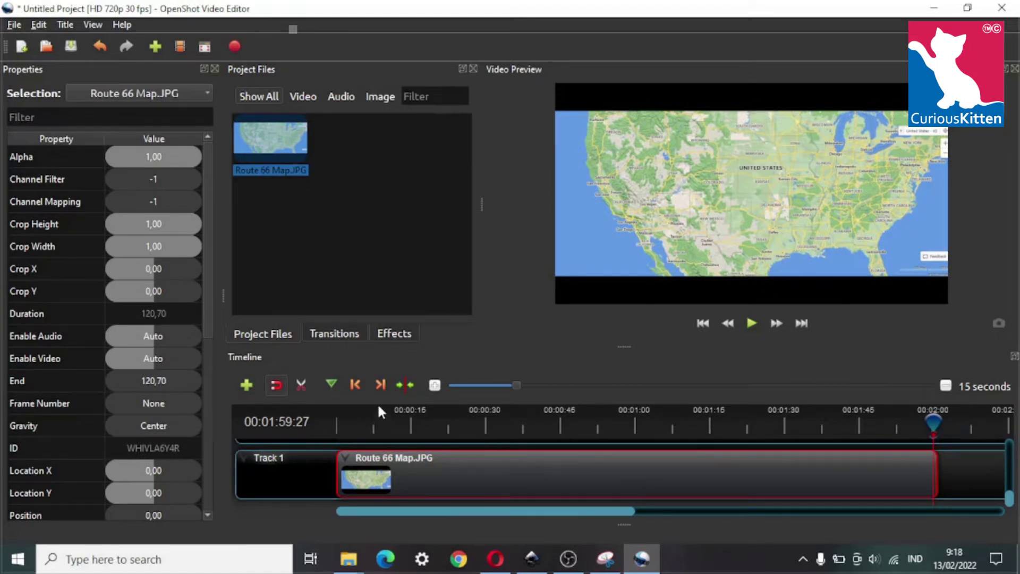
- Move the playhead back to the starting edge of the map clip
{"action": "left_click_drag", "start_coordinate": [933, 420], "coordinate": [641, 430]}
{"action": "left_click", "coordinate": [356, 384]}
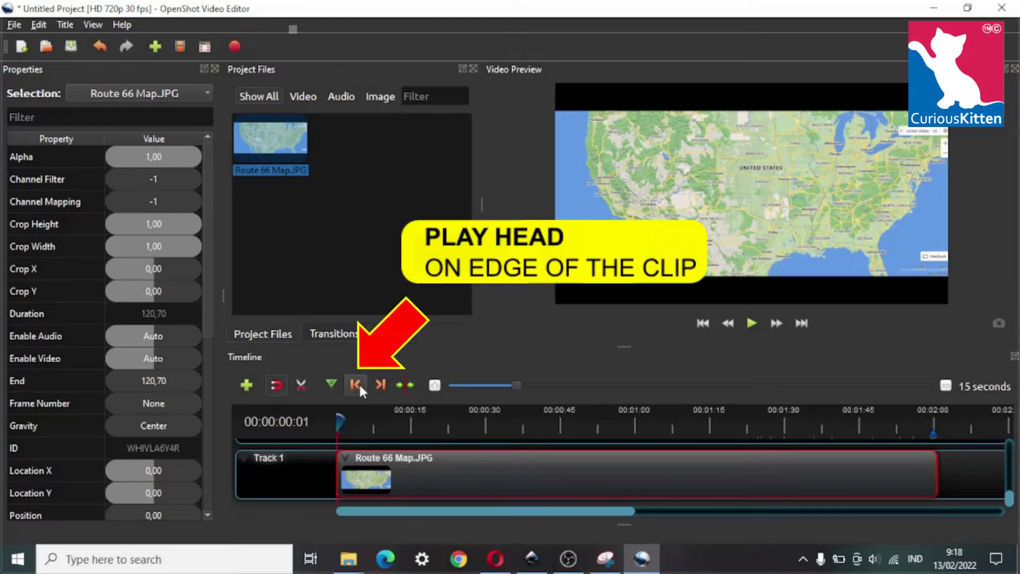
{"action": "left_click", "coordinate": [387, 388]}
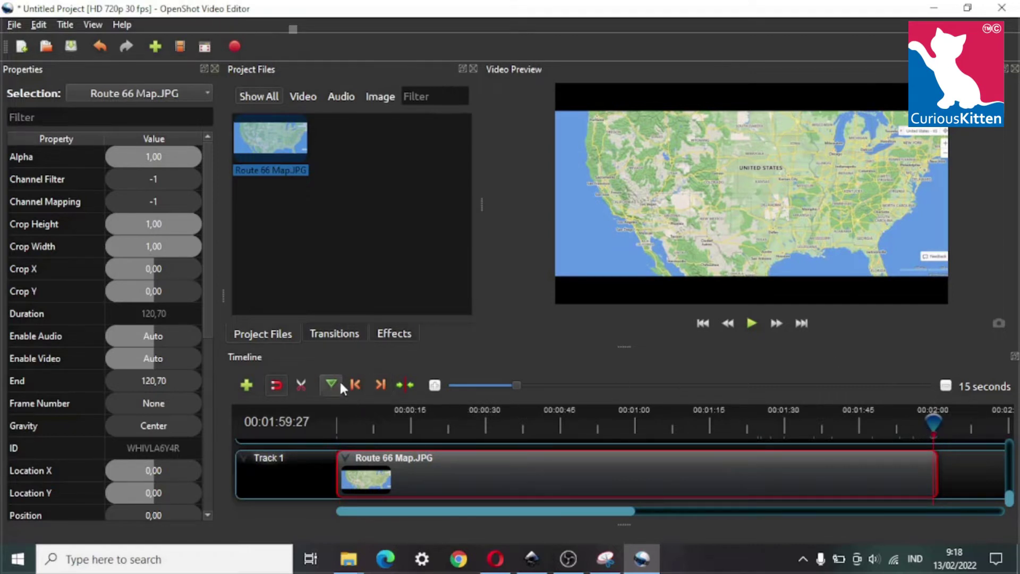
{"action": "left_click", "coordinate": [360, 385]}
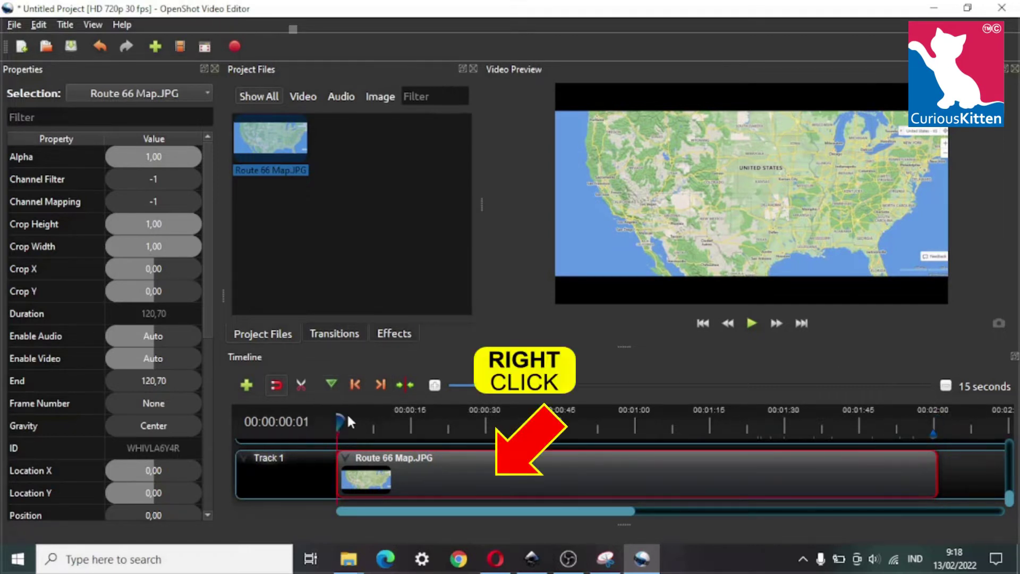
- Set the map clip's Scale X and Scale Y properties to 1,5
{"action": "right_click", "coordinate": [435, 472]}
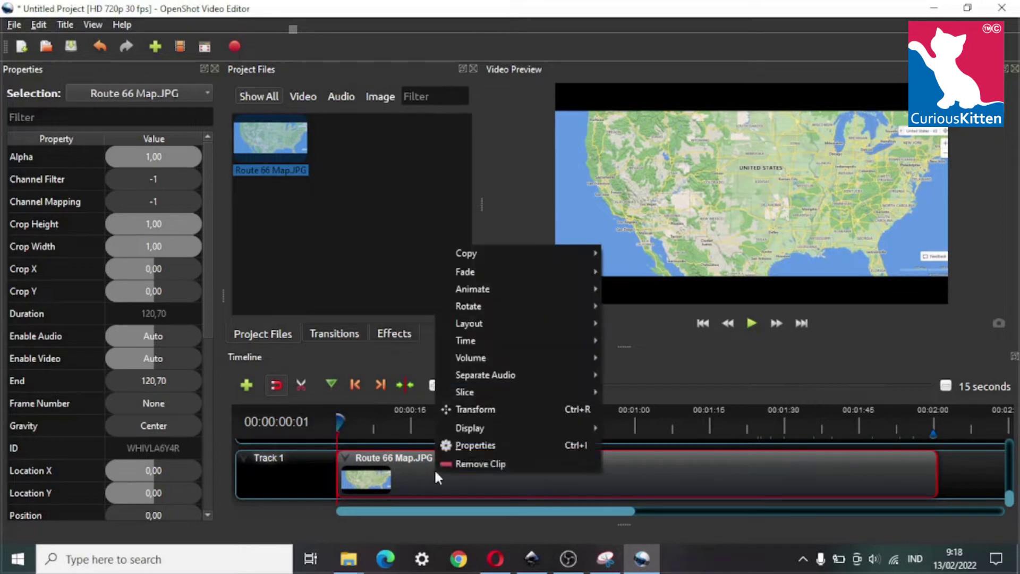
{"action": "left_click", "coordinate": [483, 446]}
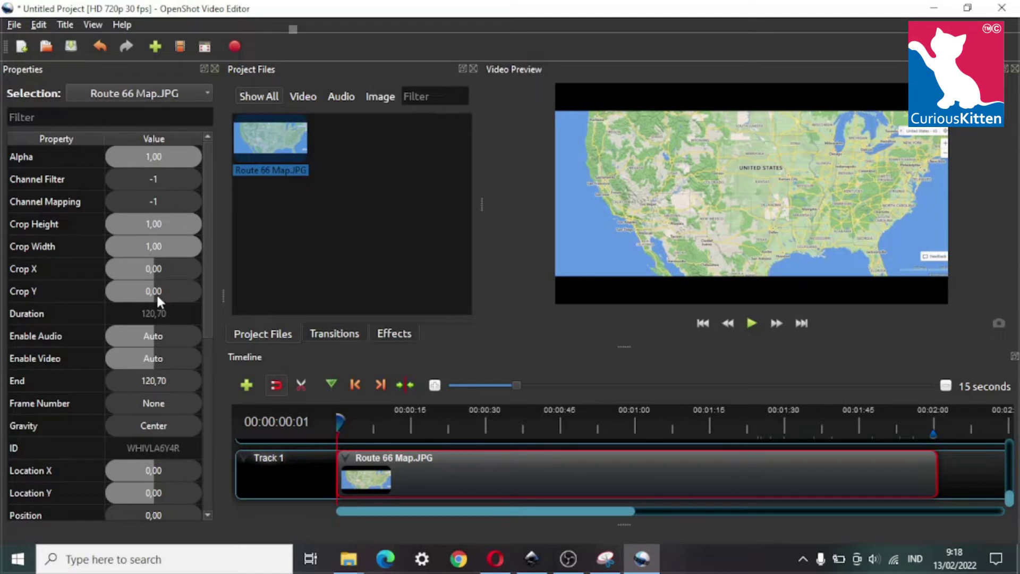
{"action": "scroll", "coordinate": [156, 293], "scroll_direction": "down", "scroll_amount": 3}
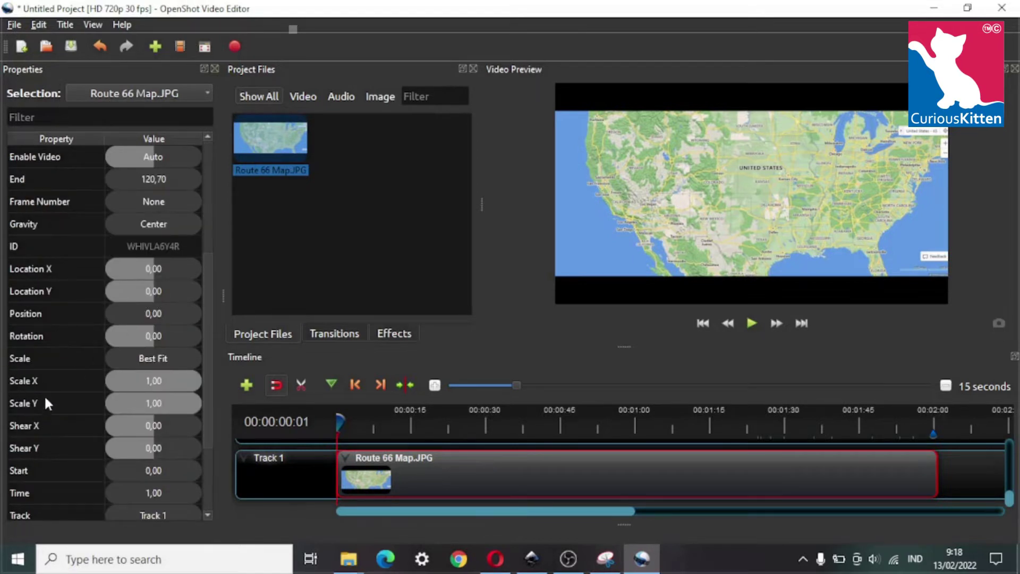
{"action": "left_click", "coordinate": [156, 382]}
{"action": "double_click", "coordinate": [152, 382]}
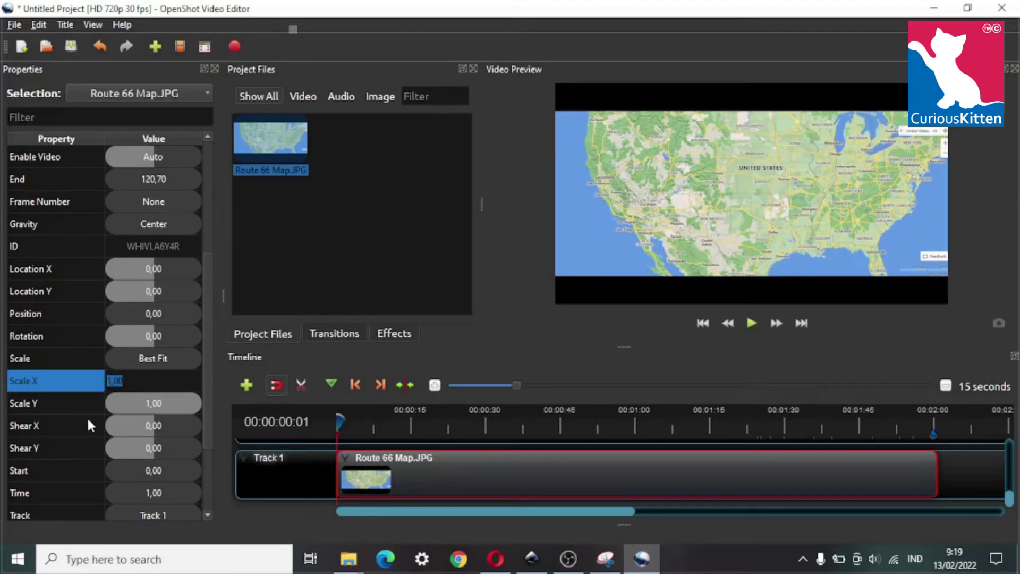
{"action": "type", "text": "1,5"}
{"action": "left_click", "coordinate": [135, 400]}
{"action": "double_click", "coordinate": [141, 406]}
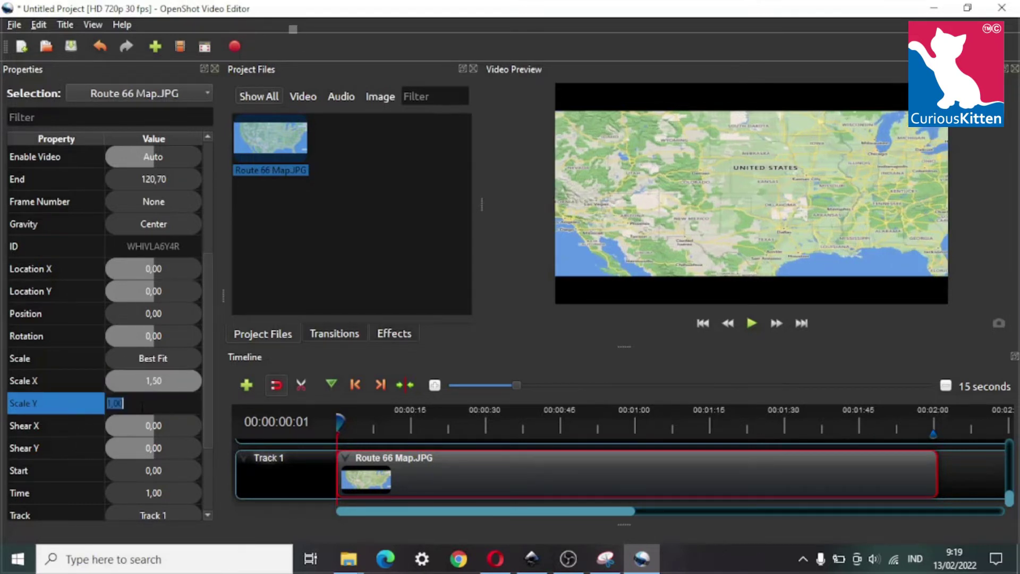
{"action": "type", "text": "1,5"}
{"action": "left_click", "coordinate": [149, 378]}
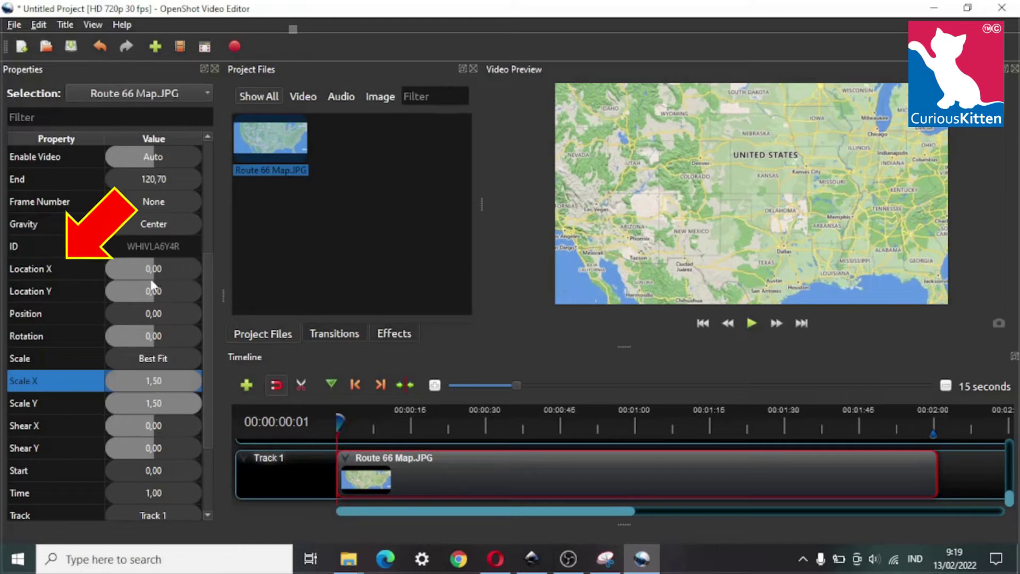
- Shift the map clip horizontally to a Location X of about 0,06 and lock Track 1
{"action": "mouse_move", "coordinate": [152, 266]}
{"action": "left_mouse_down"}
{"action": "mouse_move", "coordinate": [178, 265]}
{"action": "mouse_move", "coordinate": [141, 276]}
{"action": "mouse_move", "coordinate": [157, 269]}
{"action": "left_mouse_up"}
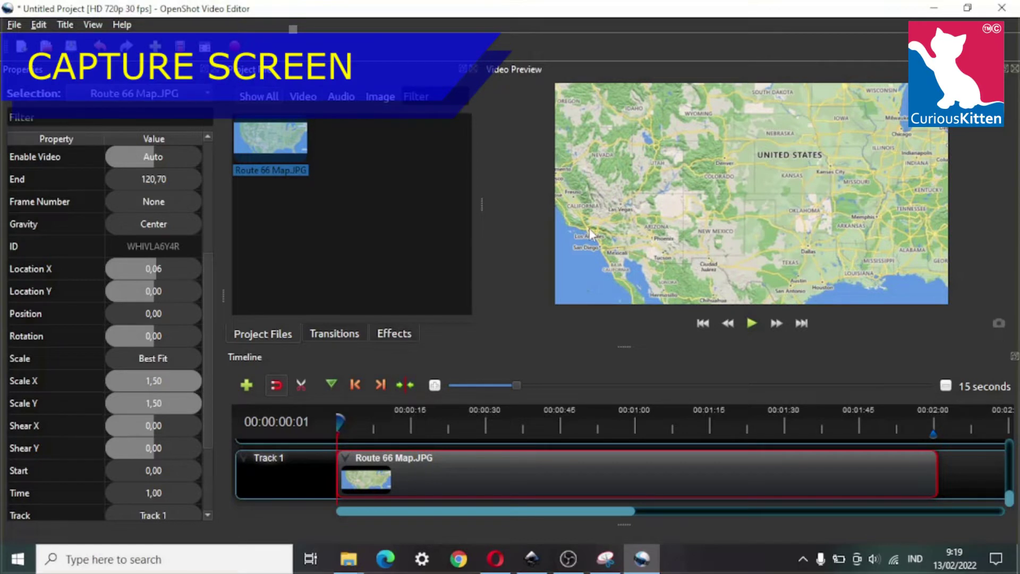
{"action": "right_click", "coordinate": [246, 464]}
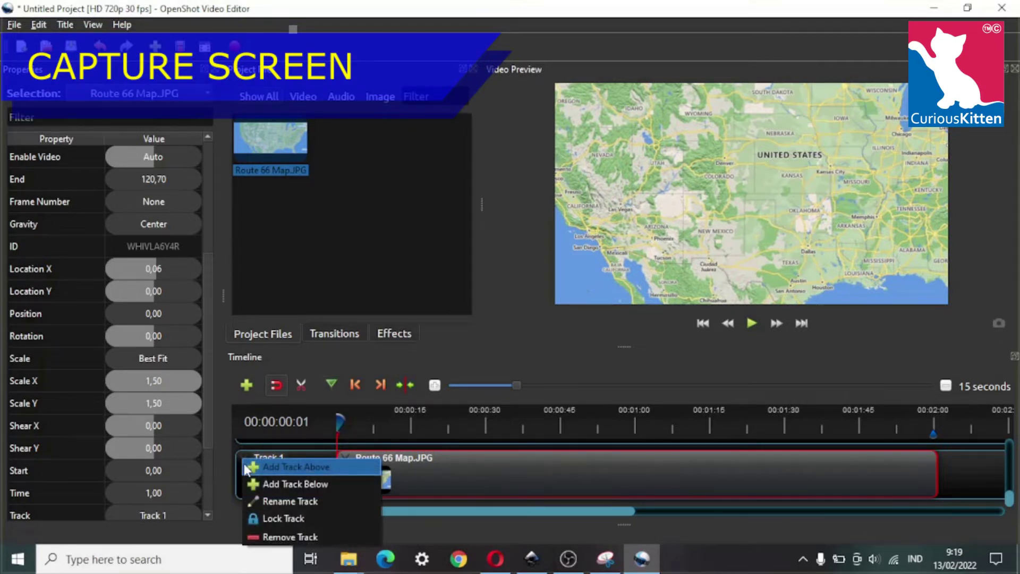
{"action": "left_click", "coordinate": [261, 518]}
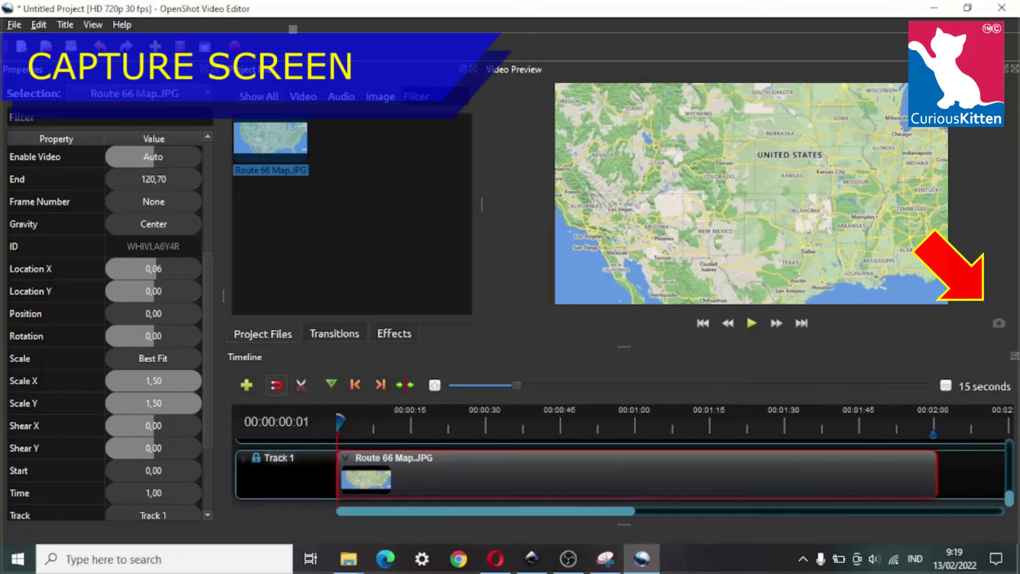
- Save the current preview frame as a PNG named Frame-Route 66 in the OpenShot Practices folder
{"action": "left_click", "coordinate": [999, 323]}
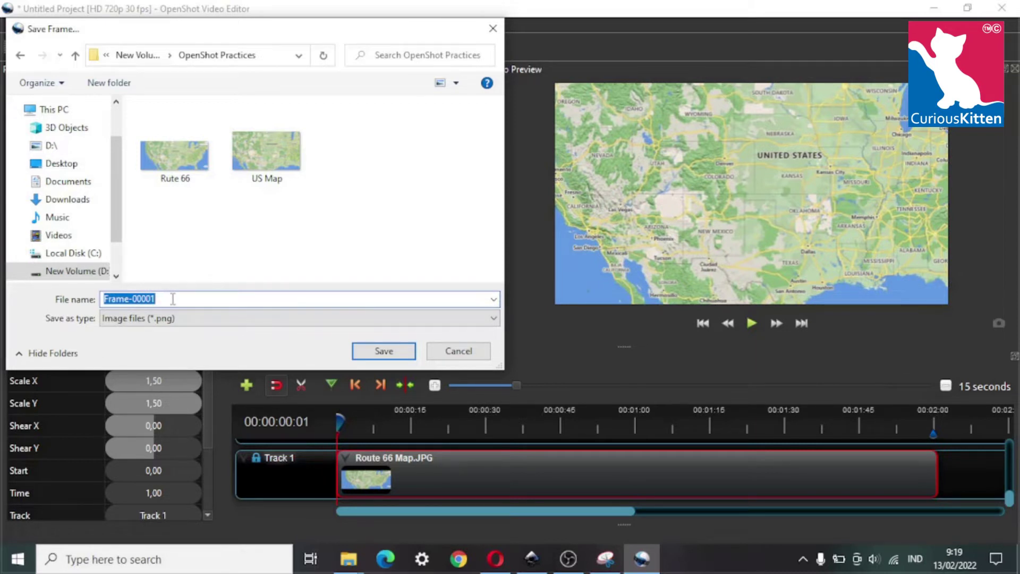
{"action": "left_click_drag", "start_coordinate": [166, 298], "coordinate": [138, 293]}
{"action": "type", "text": "R0u"}
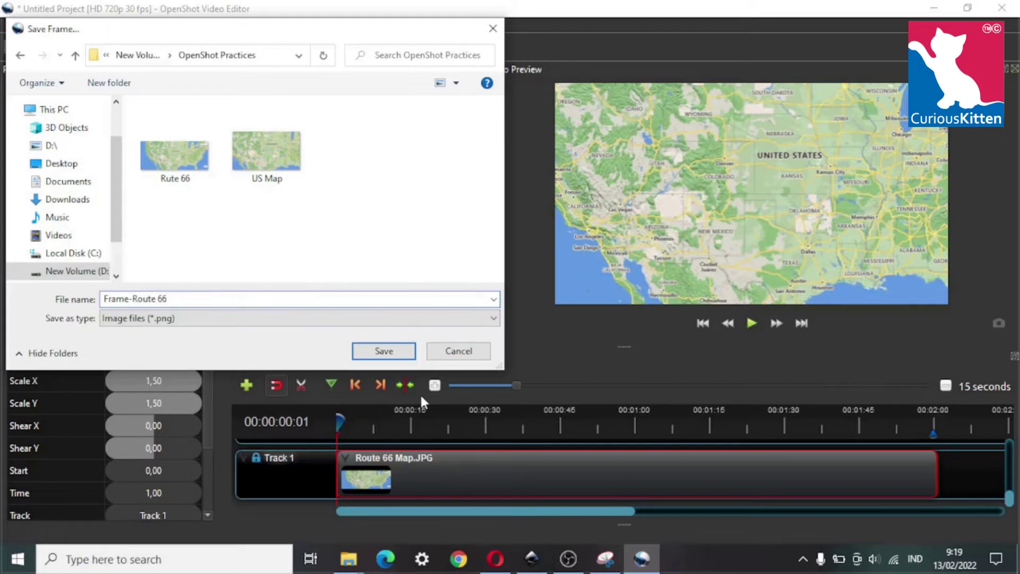
{"action": "left_click", "coordinate": [385, 352]}
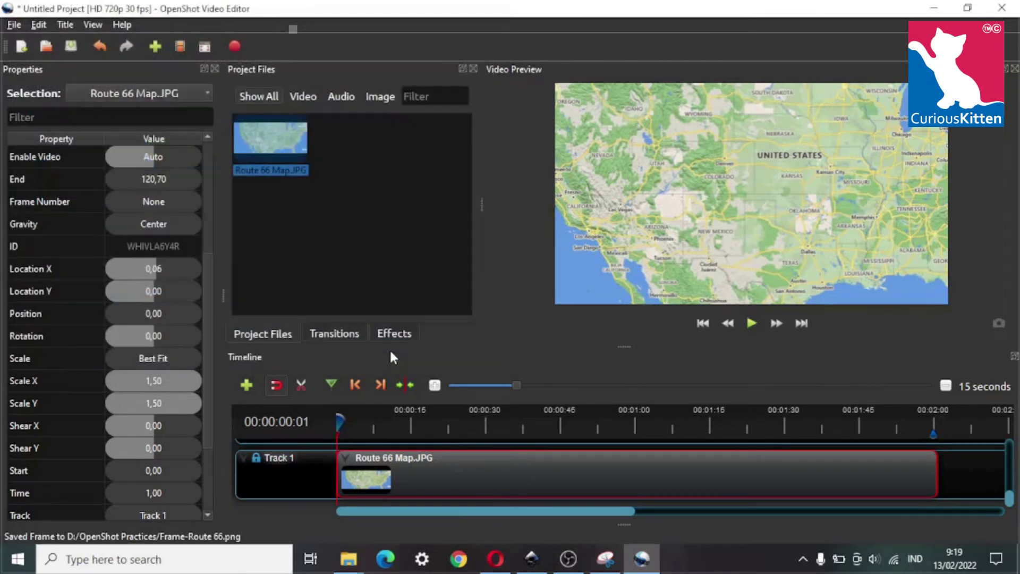
- Save the project as Route 66 Animated Line in the OpenShot Practices folder
{"action": "left_click", "coordinate": [12, 26]}
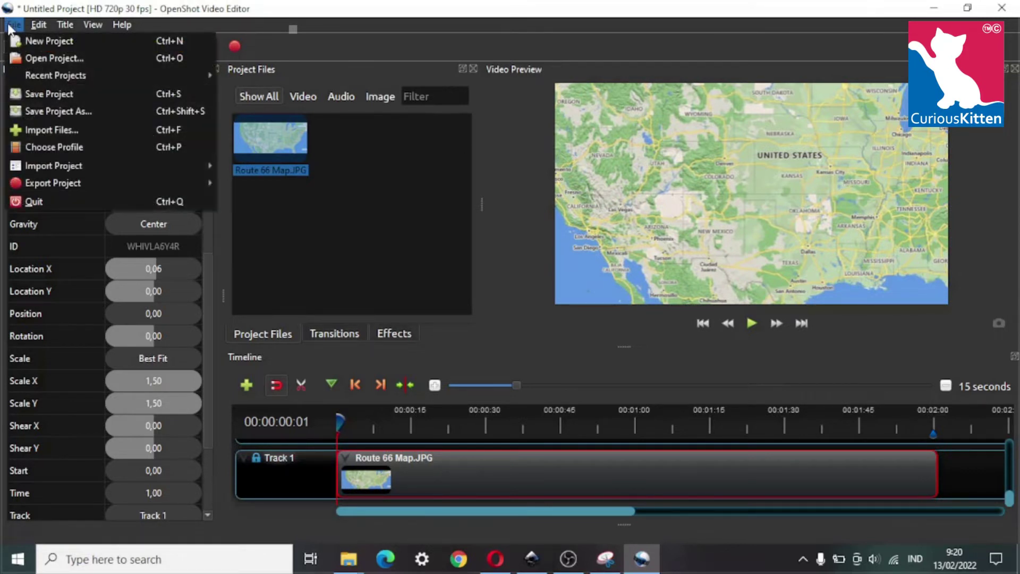
{"action": "left_click", "coordinate": [33, 91]}
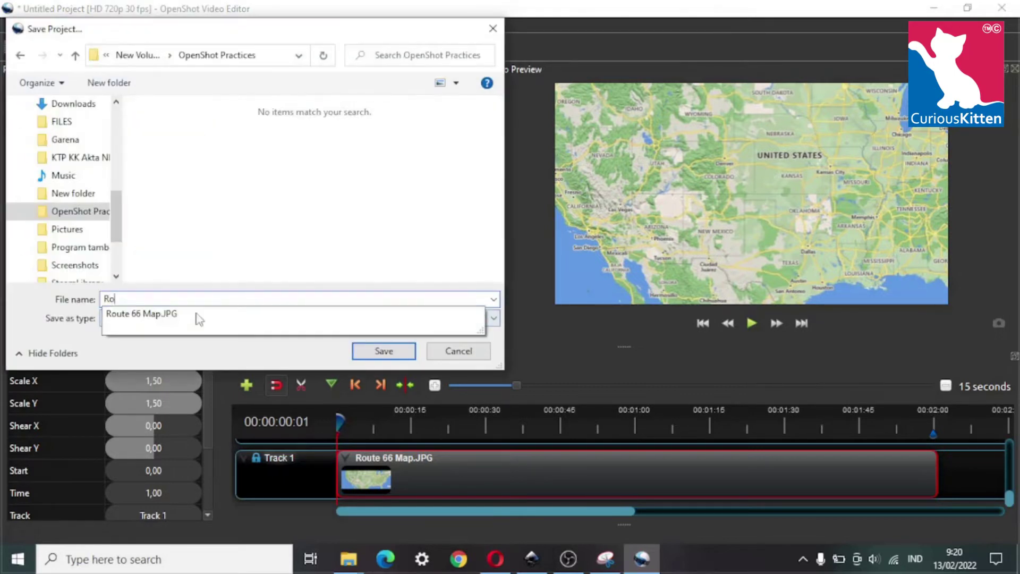
{"action": "type", "text": "ute 66 Animated Line"}
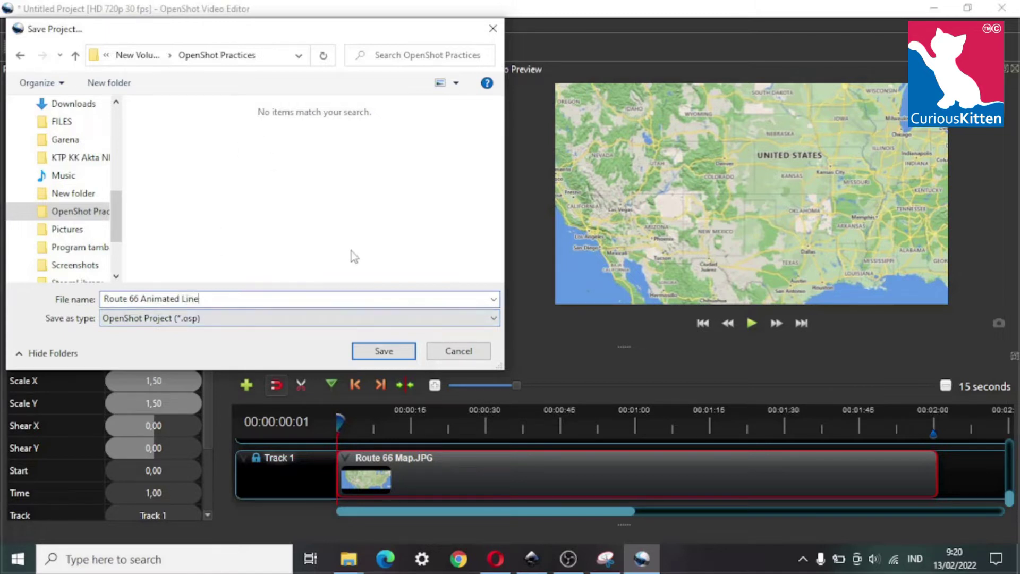
{"action": "left_click", "coordinate": [379, 358]}
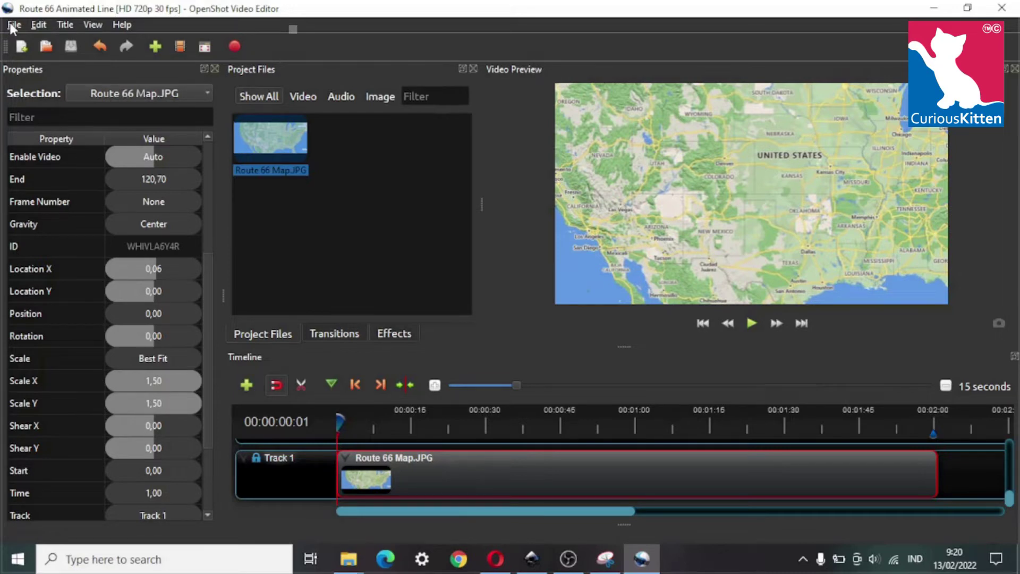
- Switch to Inkscape, create a new document and collapse the PNG export settings to clear the canvas
{"action": "left_click", "coordinate": [936, 8]}
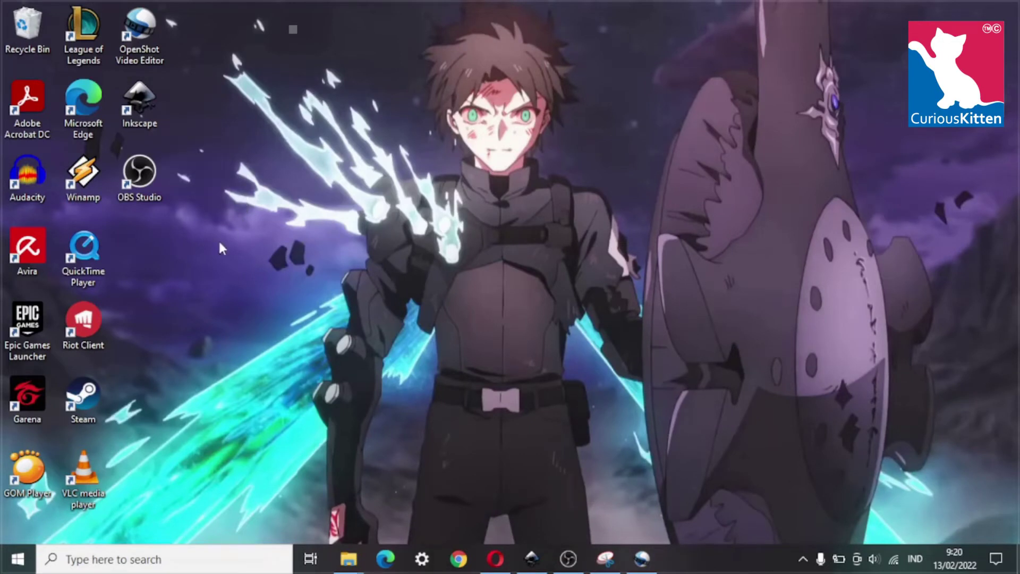
{"action": "double_click", "coordinate": [145, 112]}
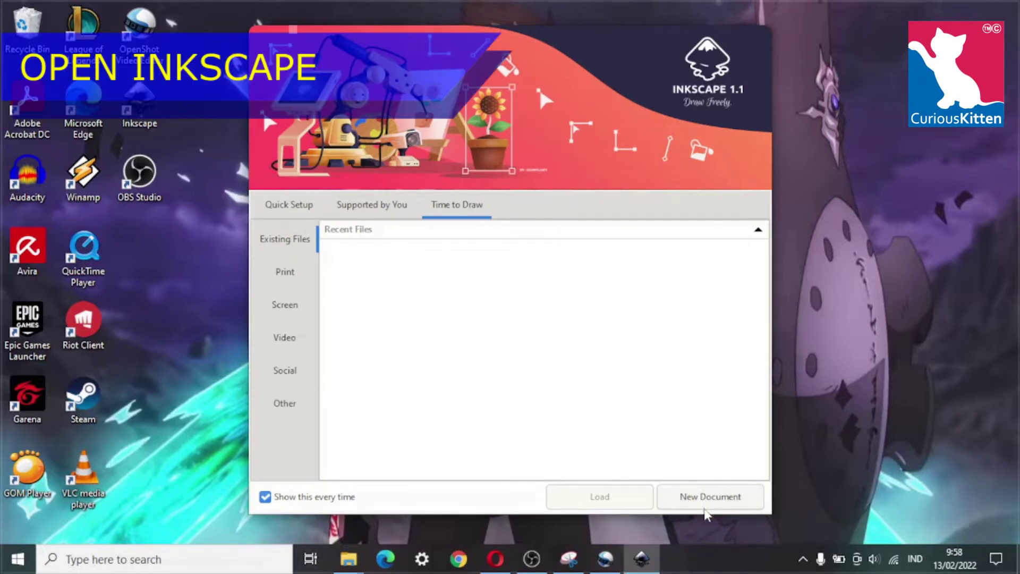
{"action": "left_click", "coordinate": [713, 499]}
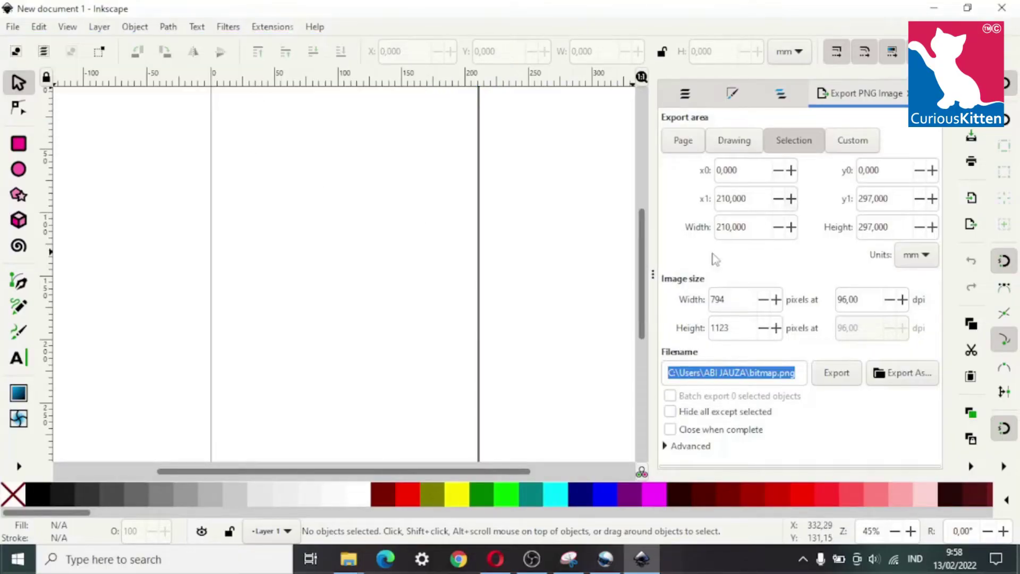
{"action": "left_click", "coordinate": [652, 274]}
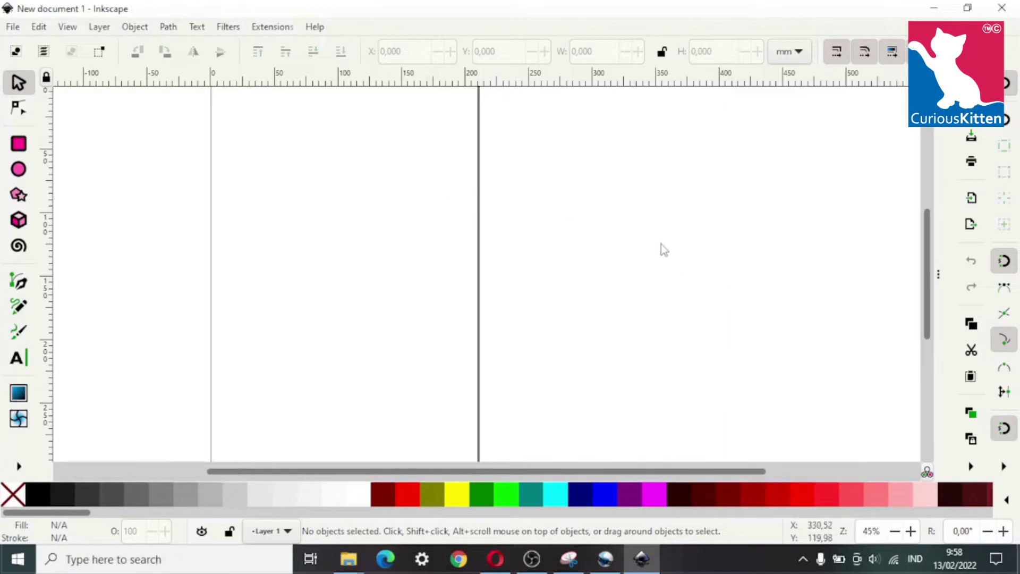
{"action": "scroll", "coordinate": [820, 275], "scroll_direction": "up", "scroll_amount": 5}
{"action": "scroll", "coordinate": [822, 277], "scroll_direction": "down", "scroll_amount": 2}
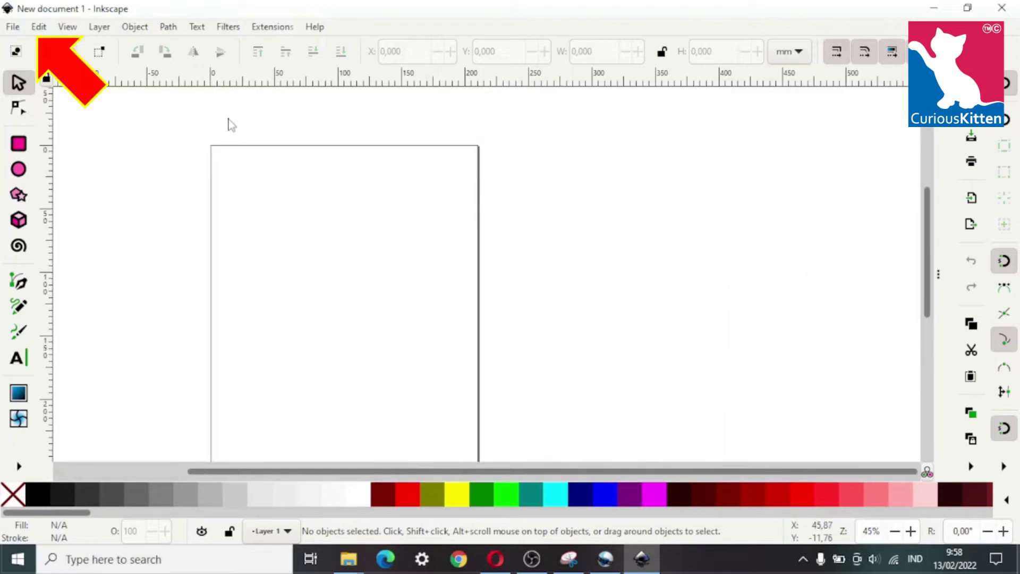
- Set the A4 page orientation to landscape in the document properties and hide the settings
{"action": "left_click", "coordinate": [13, 27]}
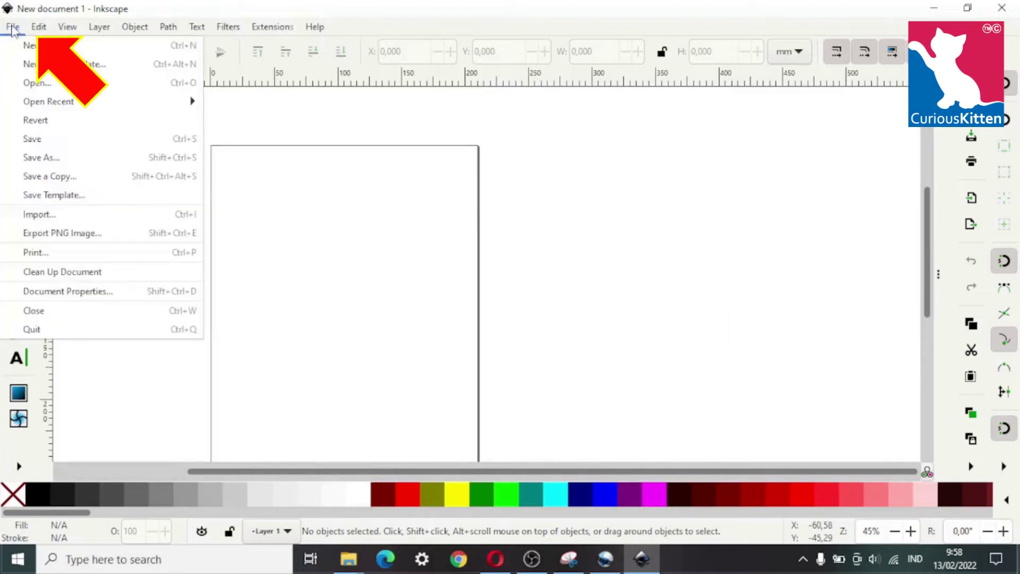
{"action": "left_click", "coordinate": [74, 292]}
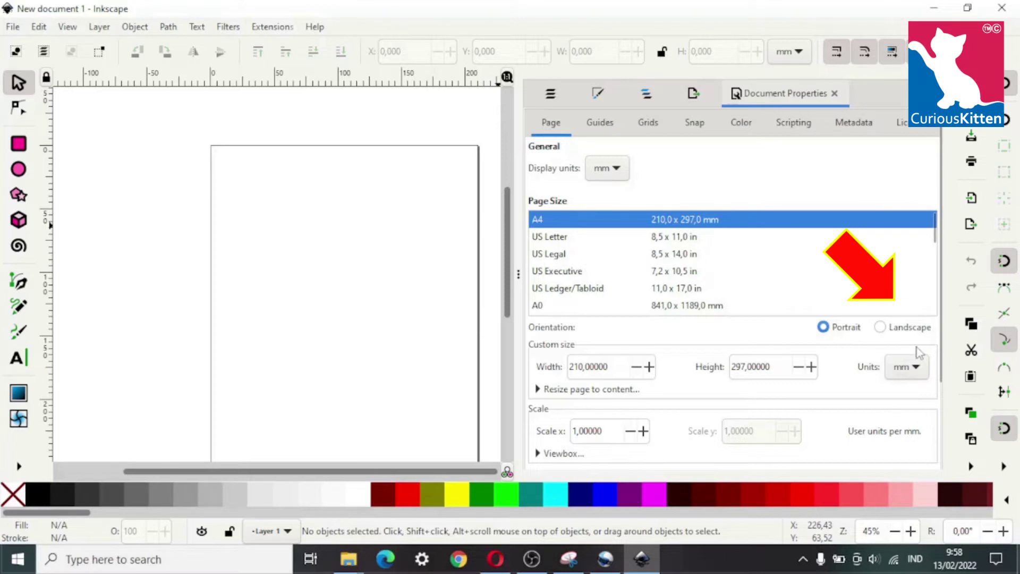
{"action": "left_click", "coordinate": [880, 327]}
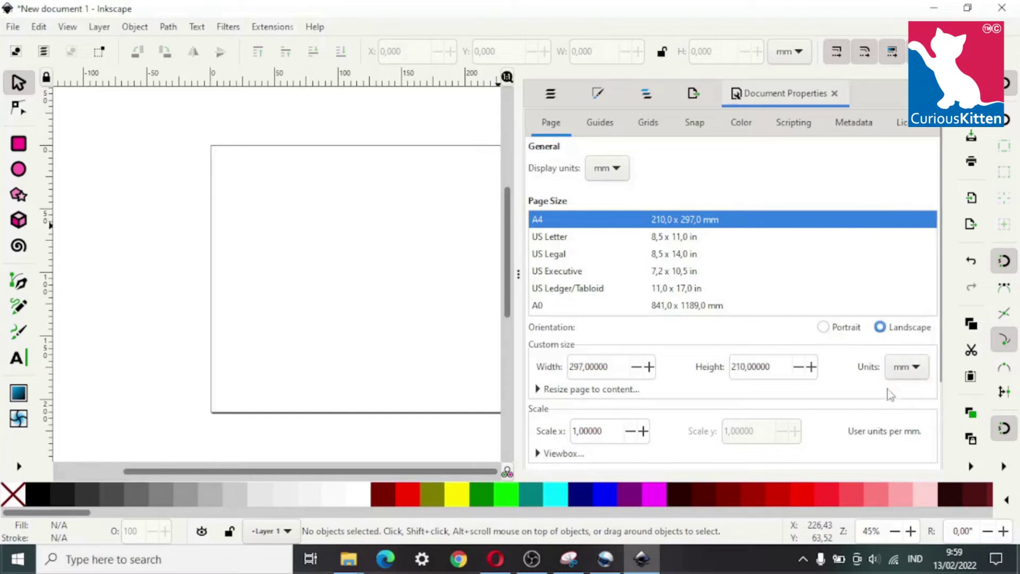
{"action": "scroll", "coordinate": [889, 296], "scroll_direction": "down", "scroll_amount": 1}
{"action": "scroll", "coordinate": [891, 298], "scroll_direction": "up", "scroll_amount": 1}
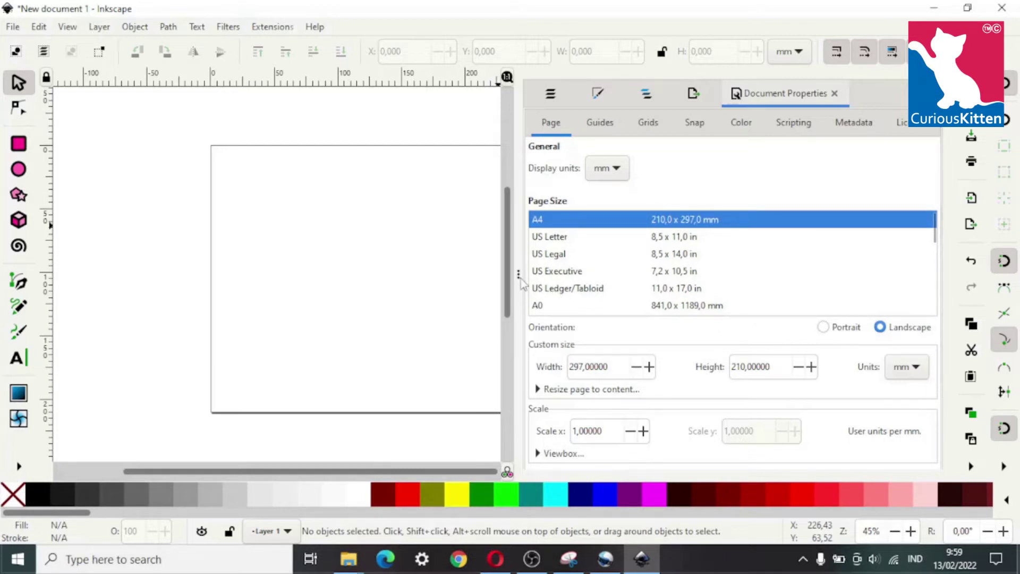
{"action": "key", "text": "F12"}
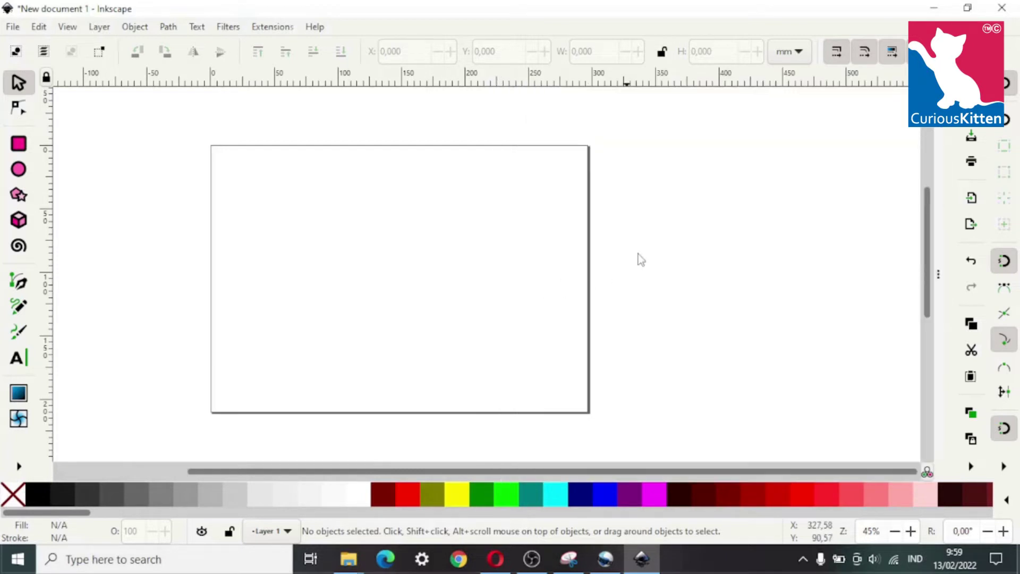
- Import the Frame-Route 66 image from the OpenShot Practices folder into the document
{"action": "left_click", "coordinate": [10, 29]}
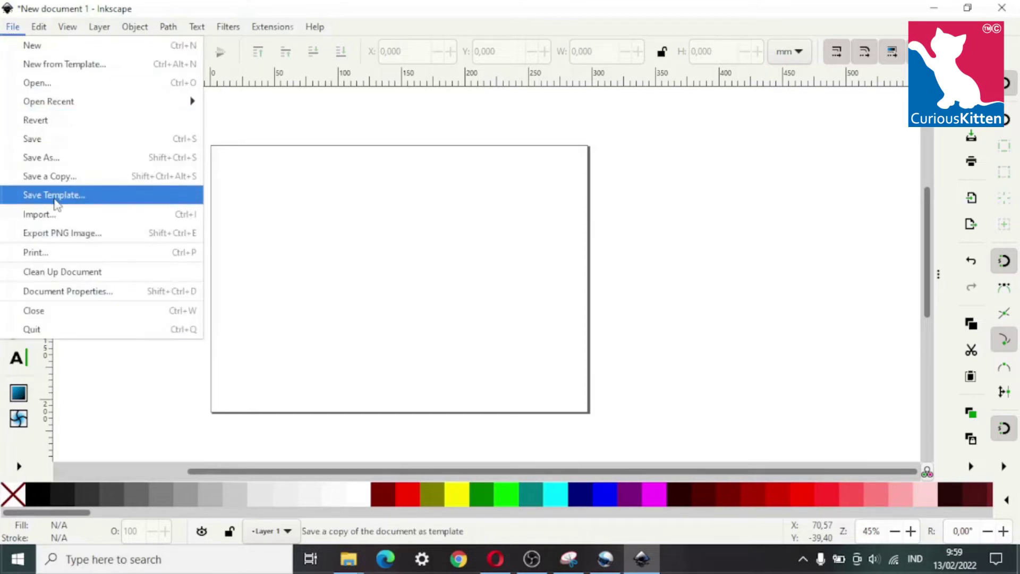
{"action": "left_click", "coordinate": [42, 214]}
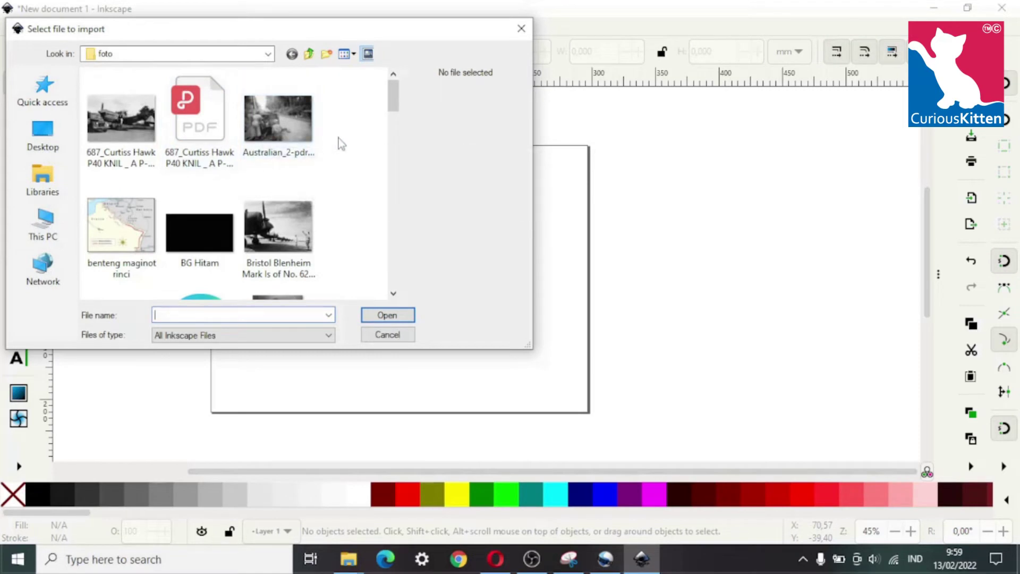
{"action": "left_click", "coordinate": [43, 224]}
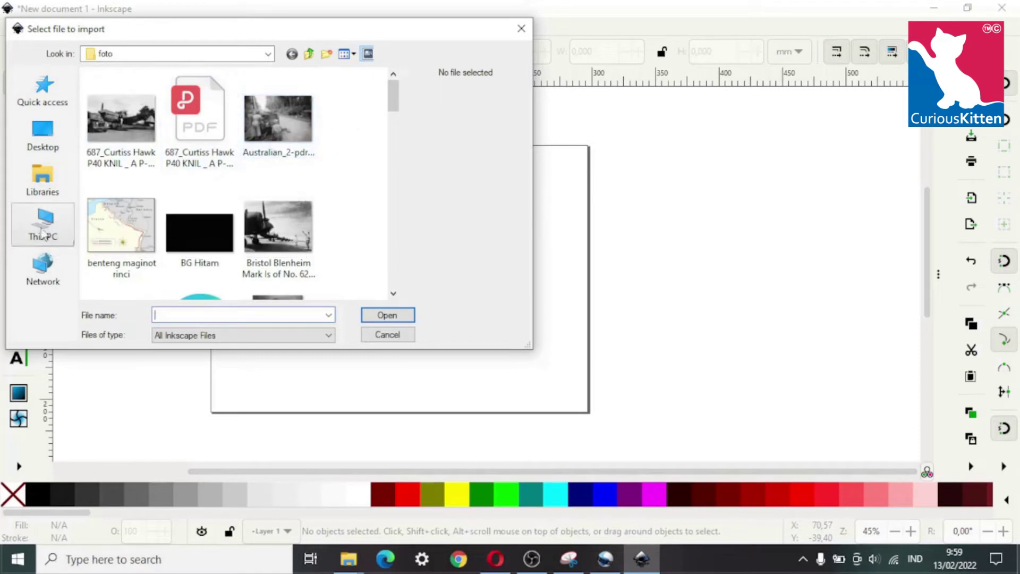
{"action": "double_click", "coordinate": [114, 207]}
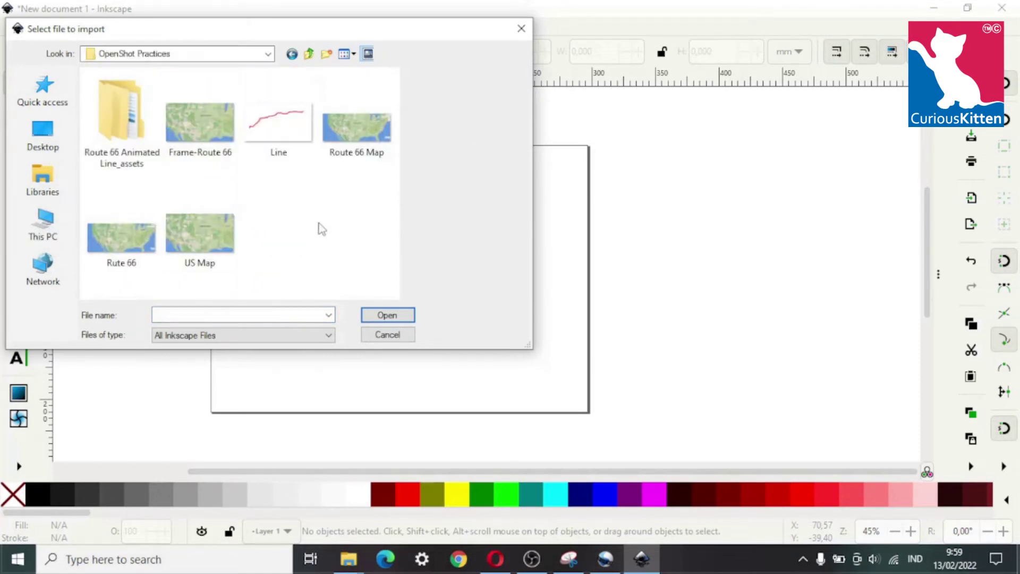
{"action": "left_click", "coordinate": [168, 150]}
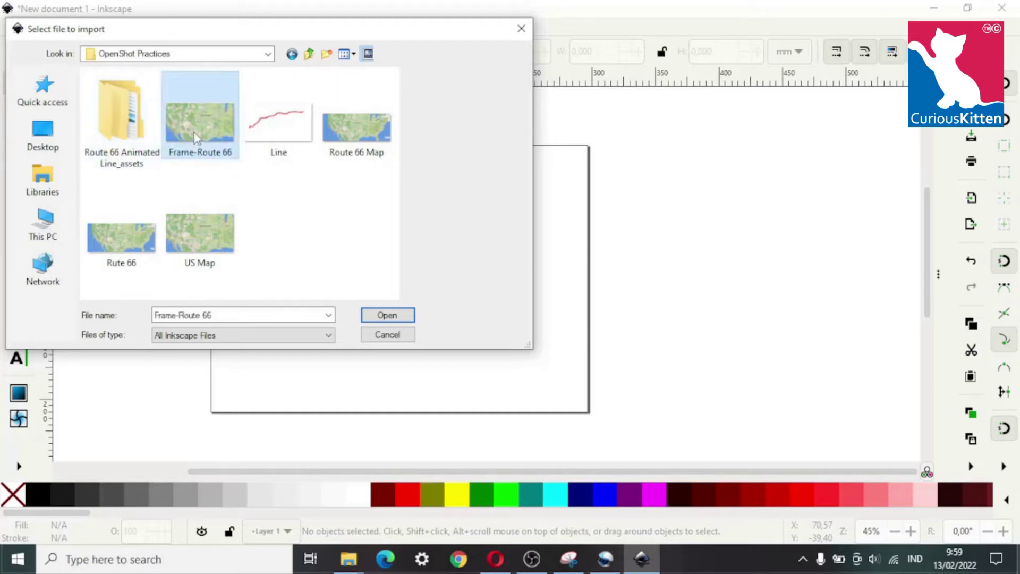
{"action": "left_click", "coordinate": [376, 316]}
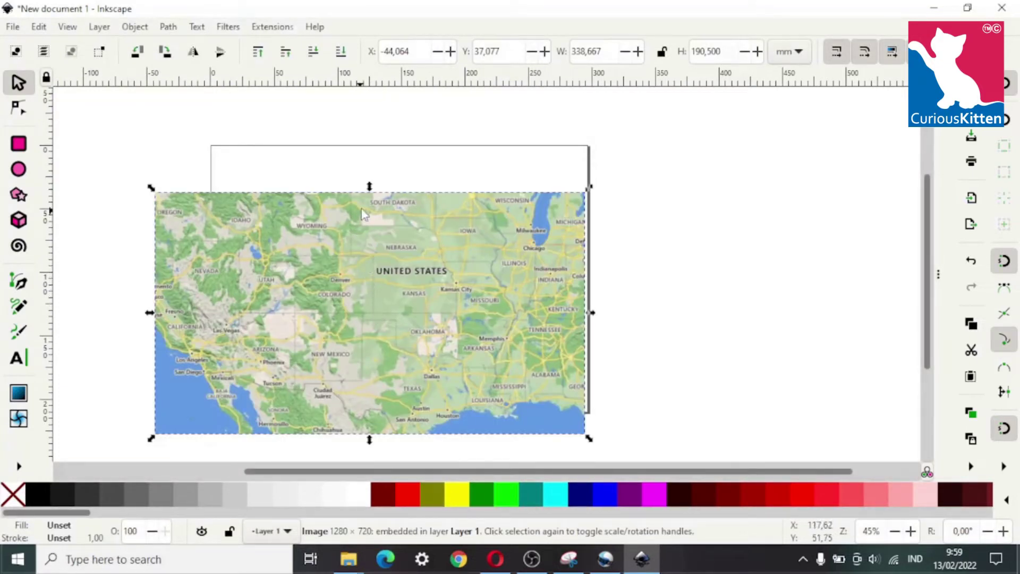
- Move the map image onto the page and scale it proportionally to about 293 by 165 mm, spanning the page width
{"action": "left_click_drag", "start_coordinate": [368, 190], "coordinate": [399, 219]}
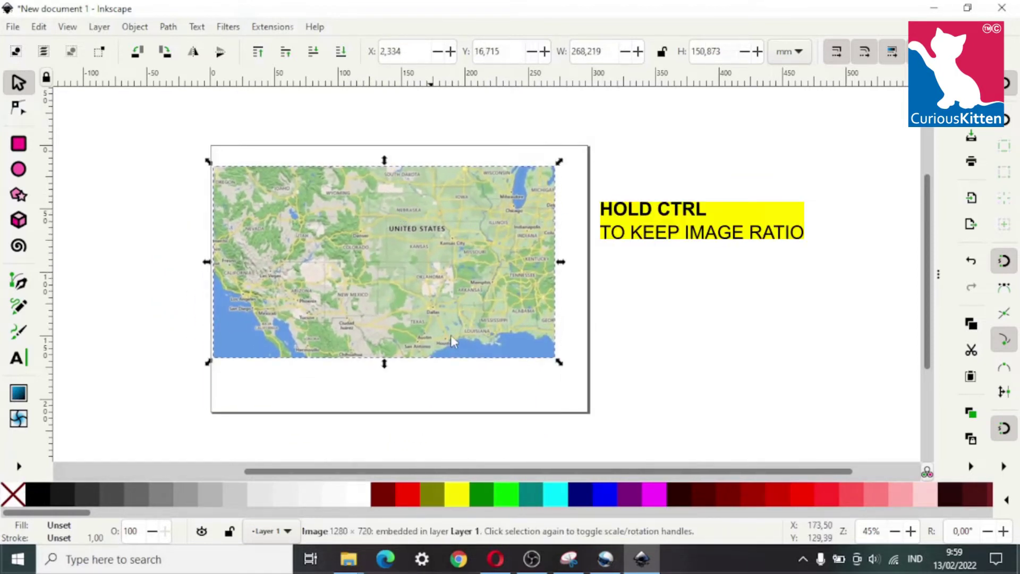
{"action": "left_click_drag", "start_coordinate": [560, 363], "coordinate": [593, 411]}
{"action": "left_click", "coordinate": [645, 305]}
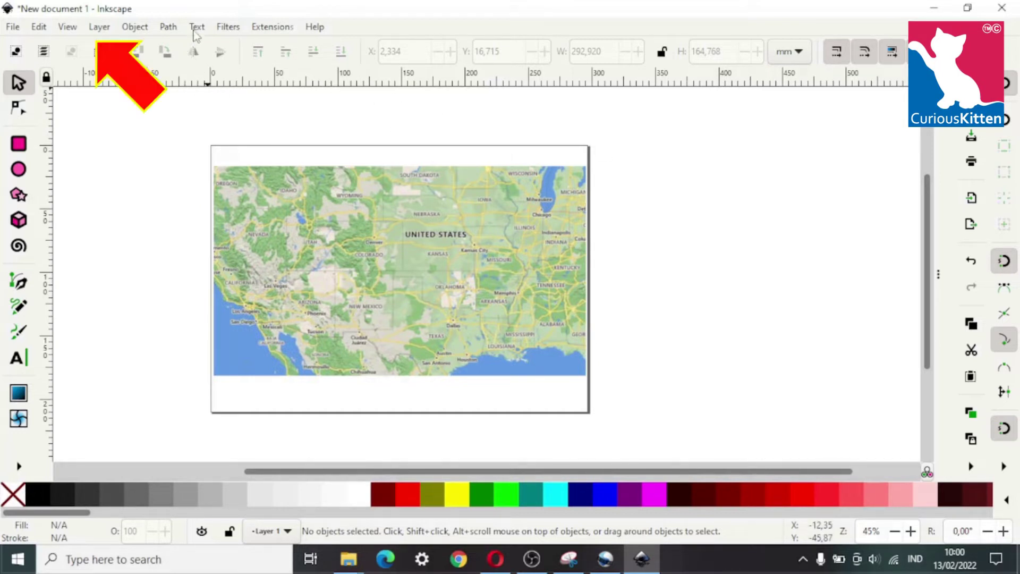
- Show the layer list and lock Layer 1, which holds the map image
{"action": "left_click", "coordinate": [105, 29]}
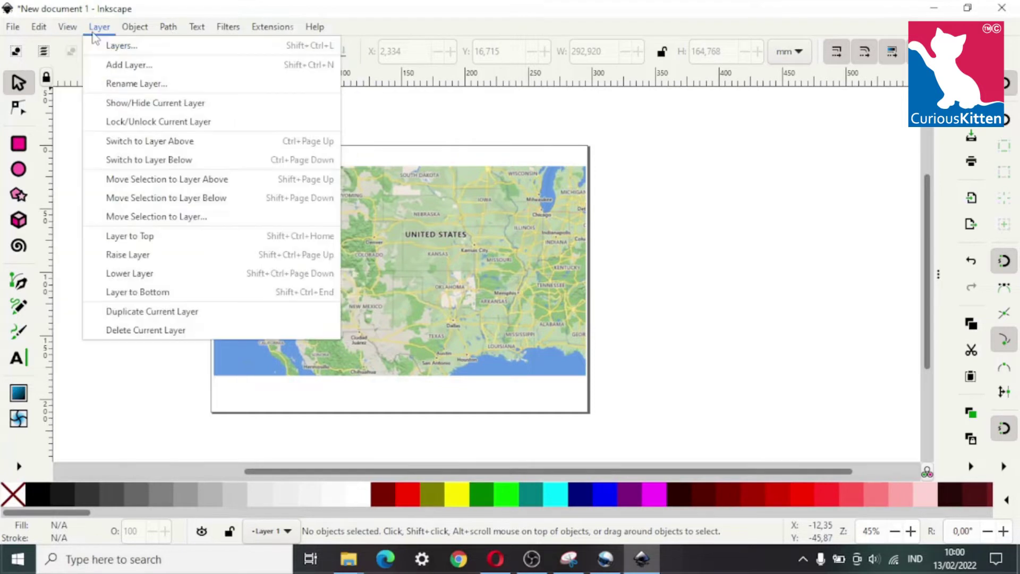
{"action": "left_click", "coordinate": [121, 46]}
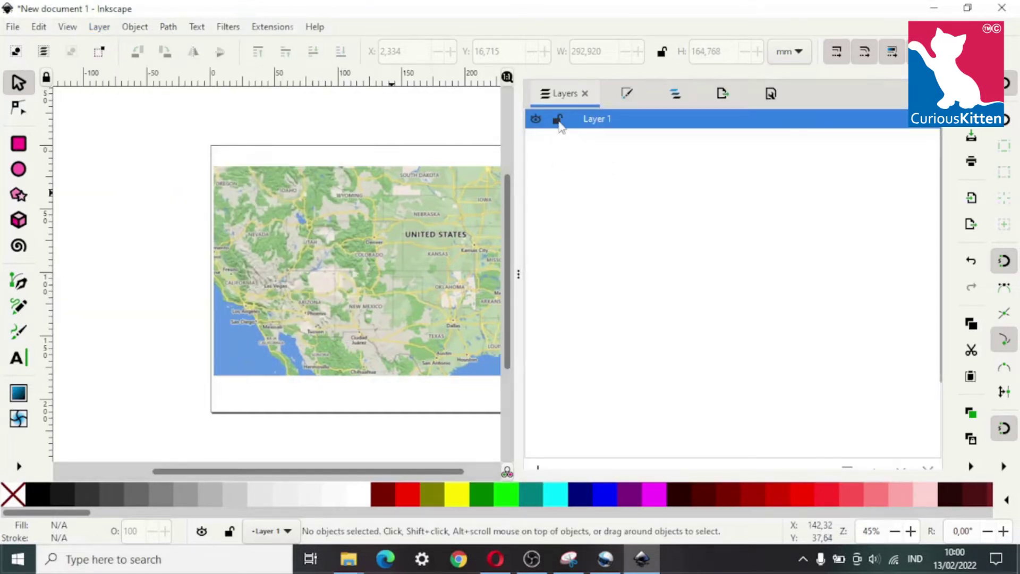
{"action": "left_click", "coordinate": [560, 121]}
- Add a new layer above the current one, keeping the suggested name Layer 2
{"action": "scroll", "coordinate": [719, 243], "scroll_direction": "down", "scroll_amount": 4}
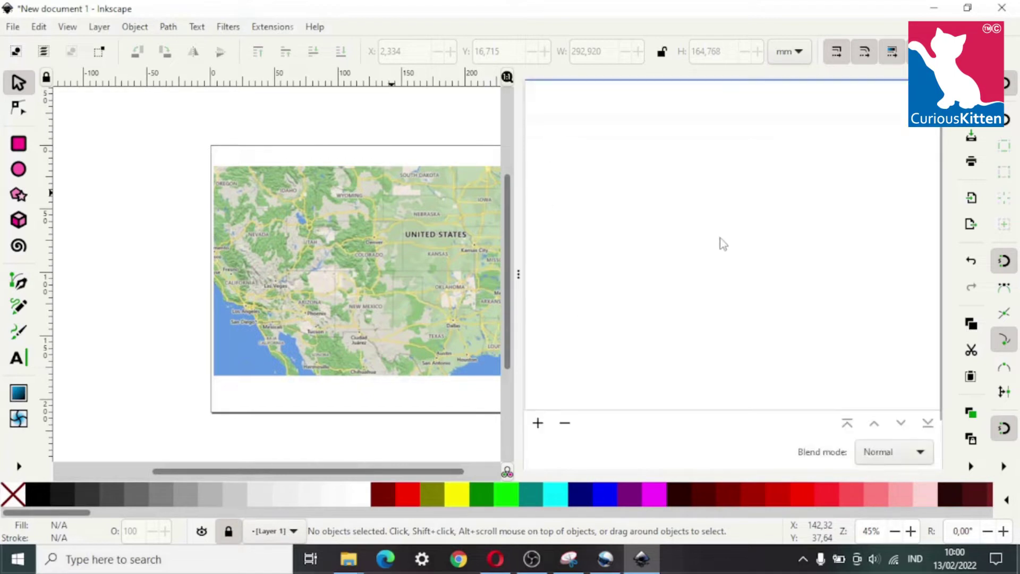
{"action": "scroll", "coordinate": [637, 304], "scroll_direction": "up", "scroll_amount": 4}
{"action": "scroll", "coordinate": [642, 289], "scroll_direction": "down", "scroll_amount": 4}
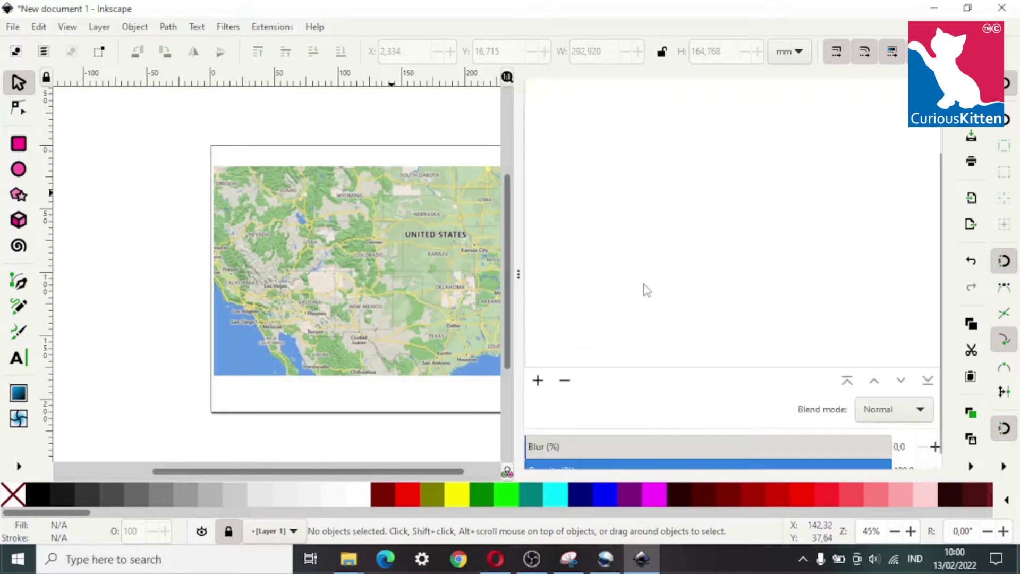
{"action": "scroll", "coordinate": [647, 290], "scroll_direction": "up", "scroll_amount": 4}
{"action": "scroll", "coordinate": [646, 290], "scroll_direction": "down", "scroll_amount": 4}
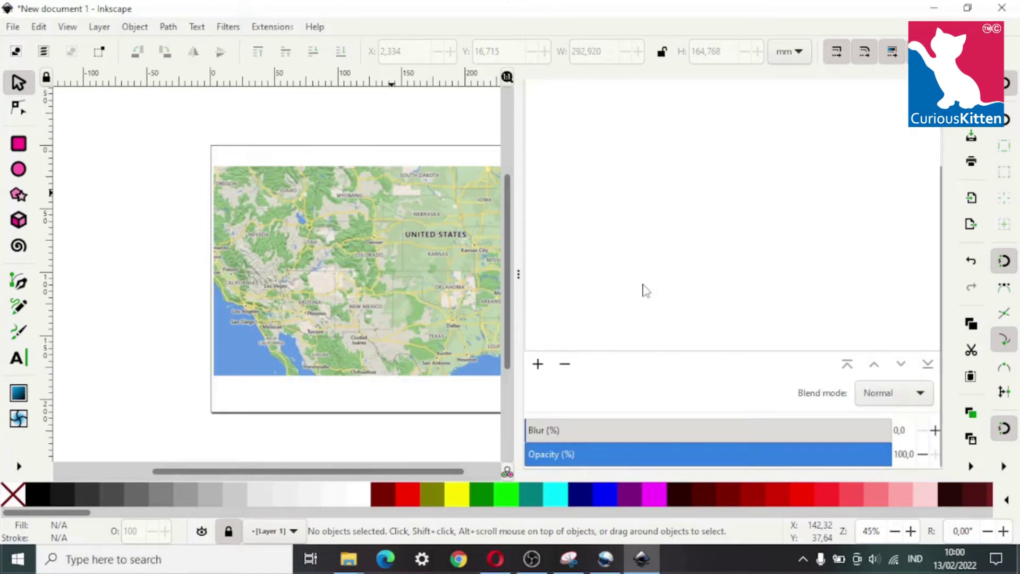
{"action": "left_click", "coordinate": [539, 364]}
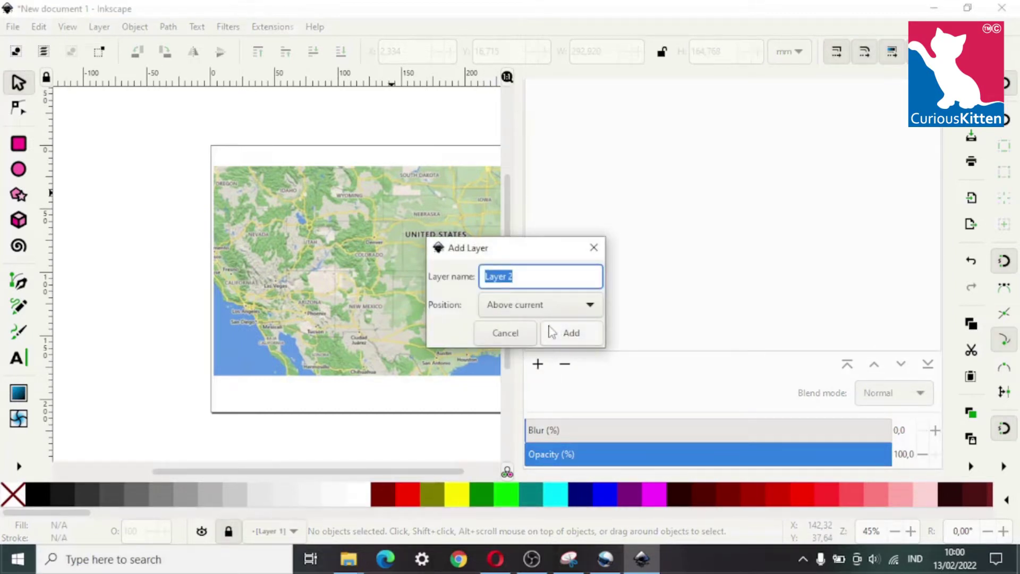
{"action": "left_click", "coordinate": [552, 333]}
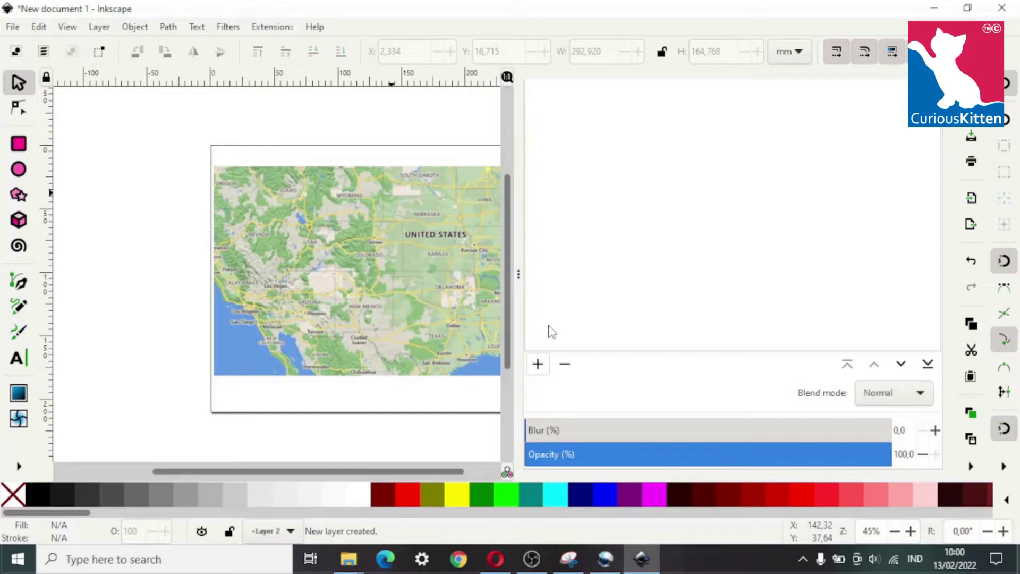
{"action": "scroll", "coordinate": [553, 324], "scroll_direction": "up", "scroll_amount": 5}
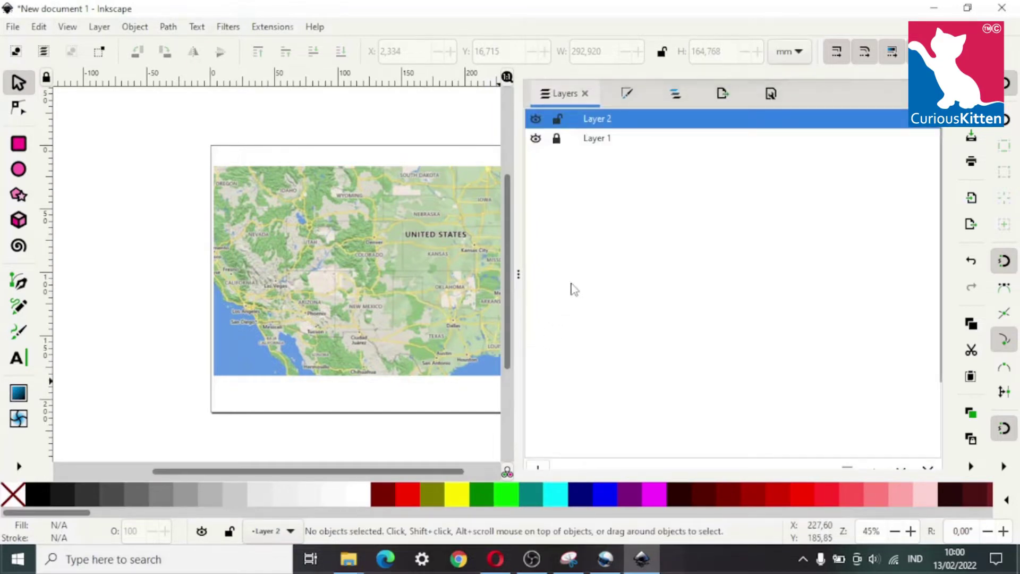
- Rename Layer 2 as Border
{"action": "right_click", "coordinate": [603, 122]}
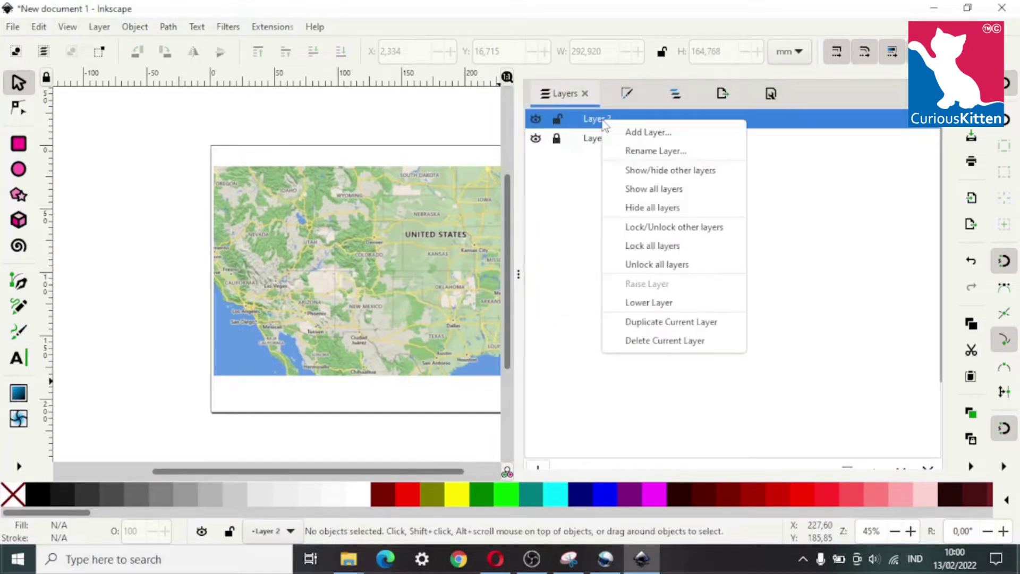
{"action": "left_click", "coordinate": [641, 153]}
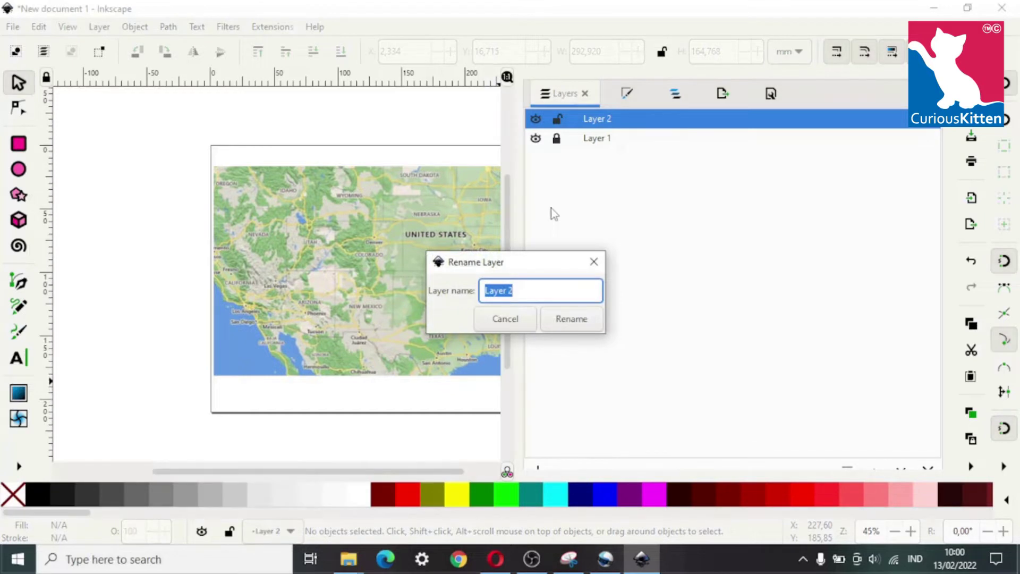
{"action": "type", "text": "Border"}
{"action": "left_click", "coordinate": [581, 323]}
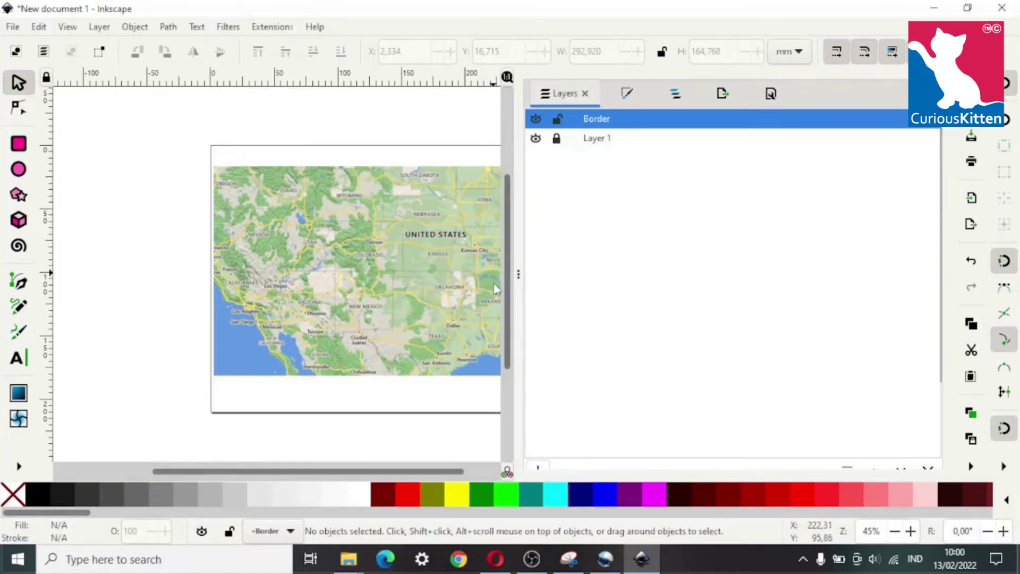
- Hide the layer list and draw a rectangle about 293 by 165 mm exactly covering the map on the Border layer
{"action": "left_click", "coordinate": [520, 277]}
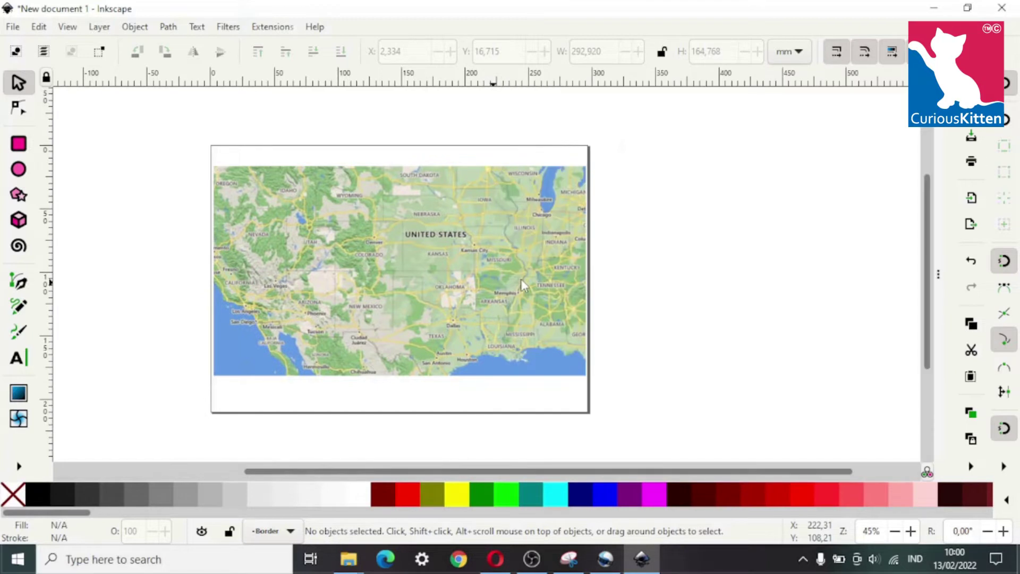
{"action": "left_click", "coordinate": [19, 150]}
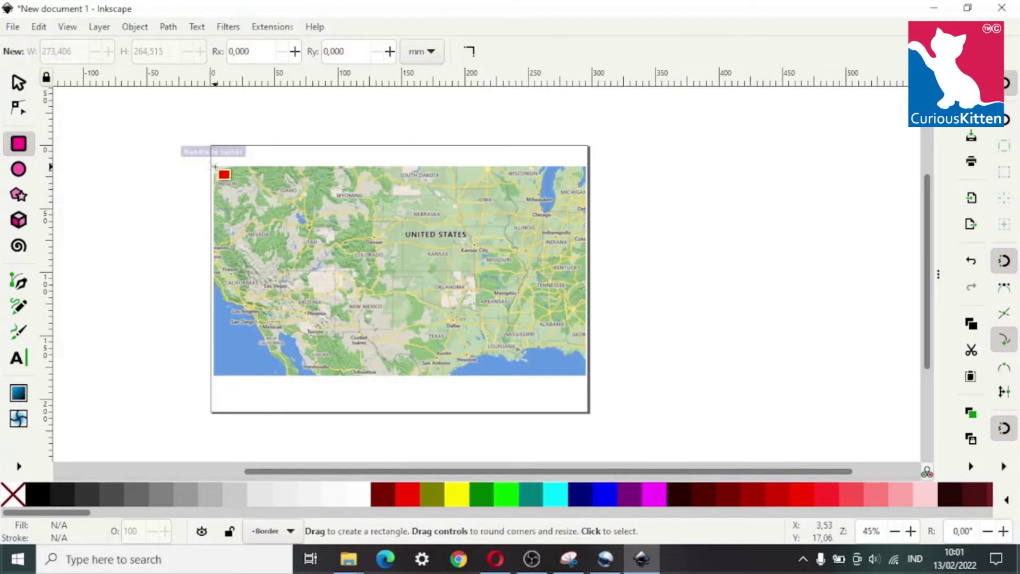
{"action": "mouse_move", "coordinate": [214, 167]}
{"action": "left_mouse_down"}
{"action": "mouse_move", "coordinate": [239, 201]}
{"action": "mouse_move", "coordinate": [579, 372]}
{"action": "left_mouse_up"}
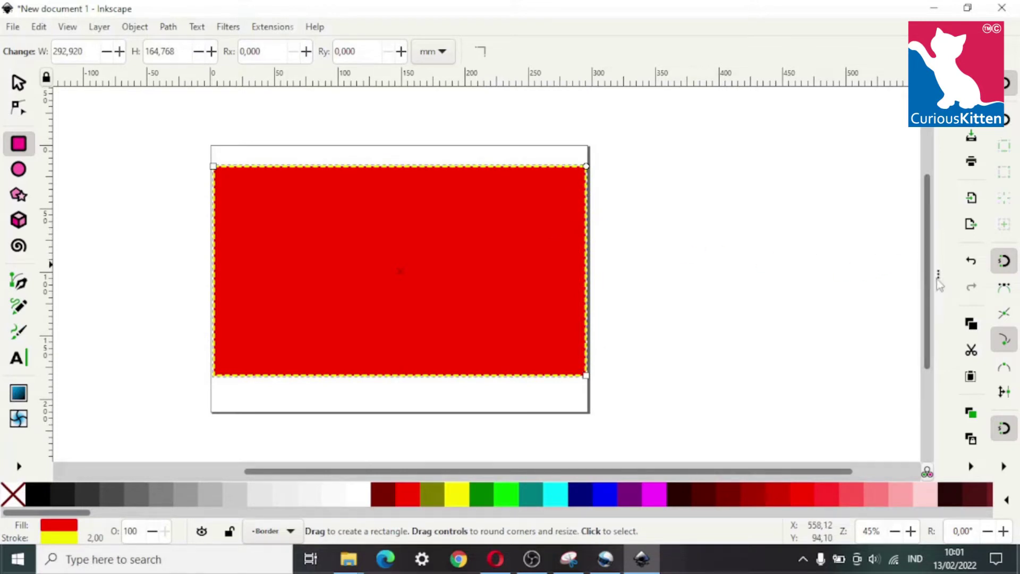
- Remove the rectangle's fill and change its stroke to near-black, RGBA 000400ff
{"action": "key", "text": "ctrl+shift+l"}
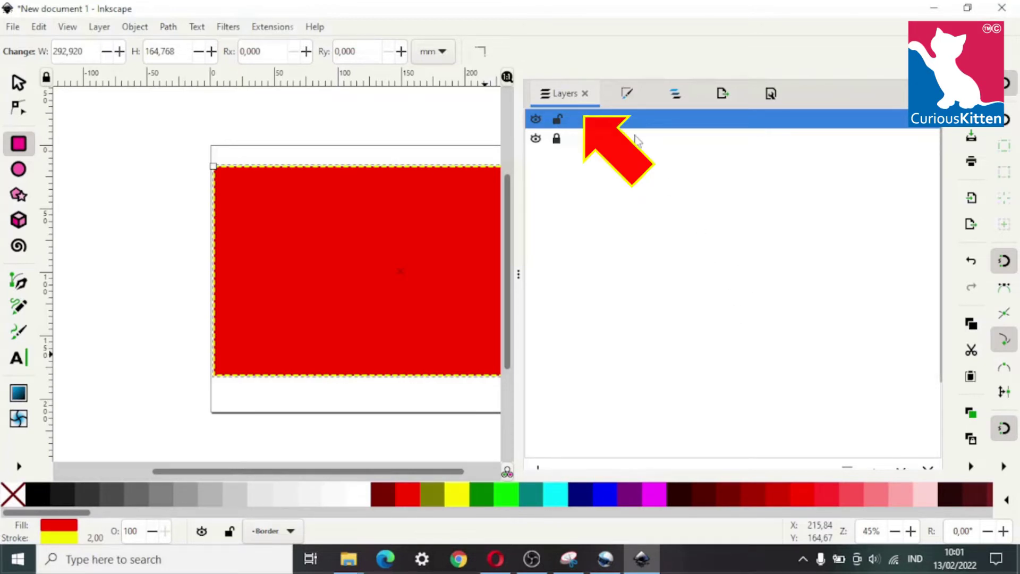
{"action": "left_click", "coordinate": [627, 94]}
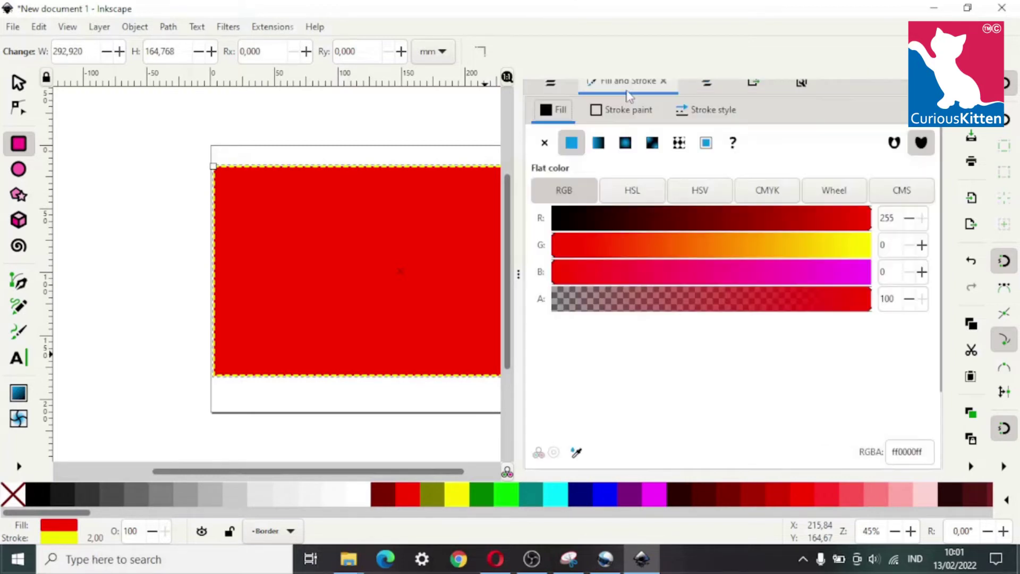
{"action": "left_click", "coordinate": [545, 143]}
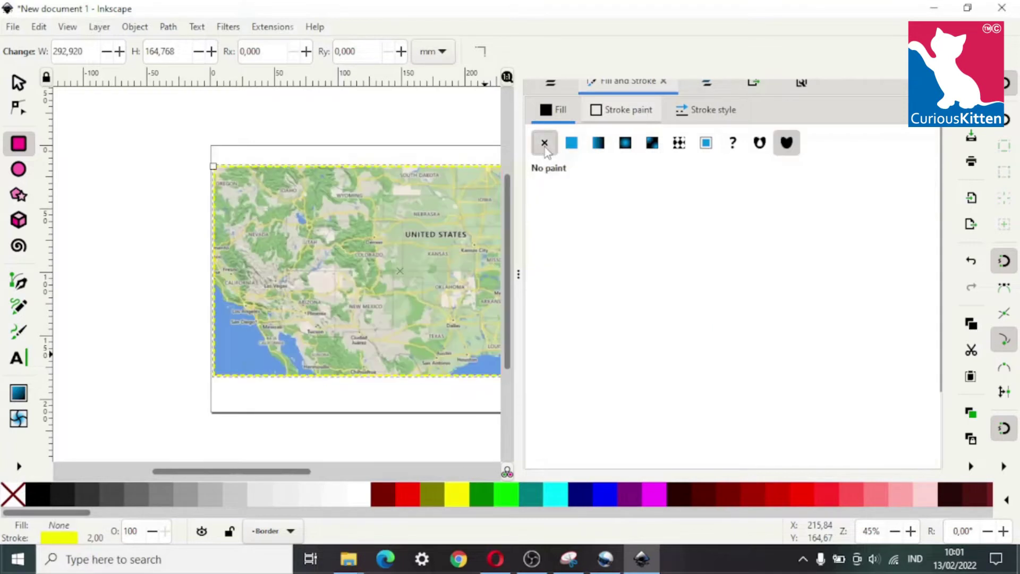
{"action": "left_click", "coordinate": [632, 113]}
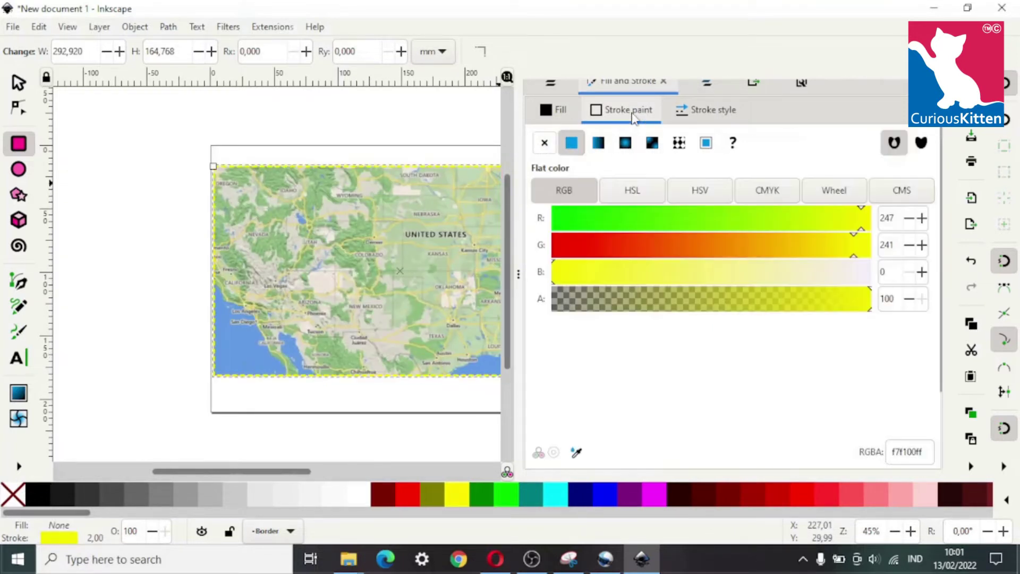
{"action": "left_click", "coordinate": [558, 250]}
{"action": "left_click", "coordinate": [556, 230]}
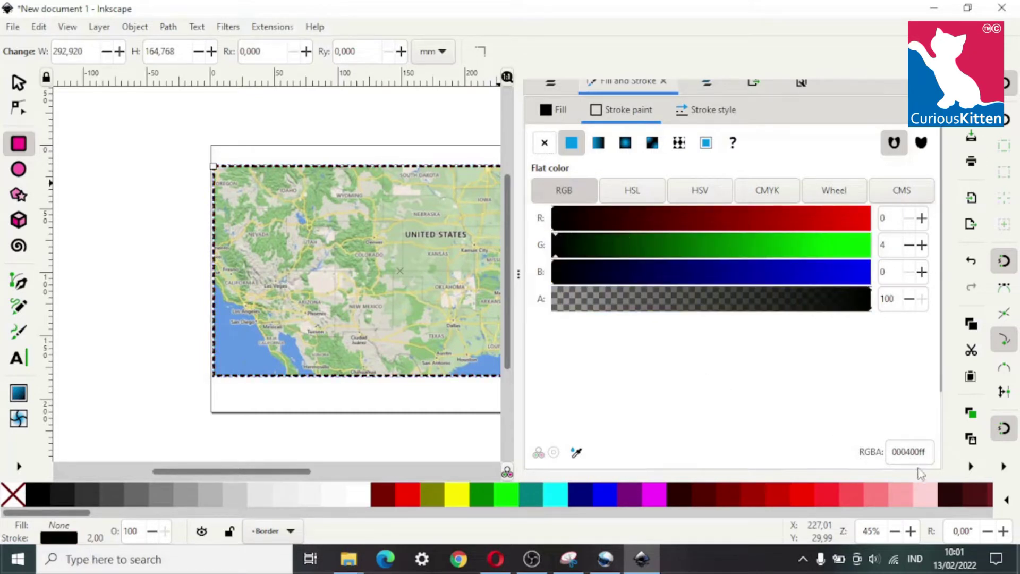
- Set the border rectangle's opacity to 2%, hide the fill and stroke settings and deselect the rectangle
{"action": "scroll", "coordinate": [796, 388], "scroll_direction": "down", "scroll_amount": 3}
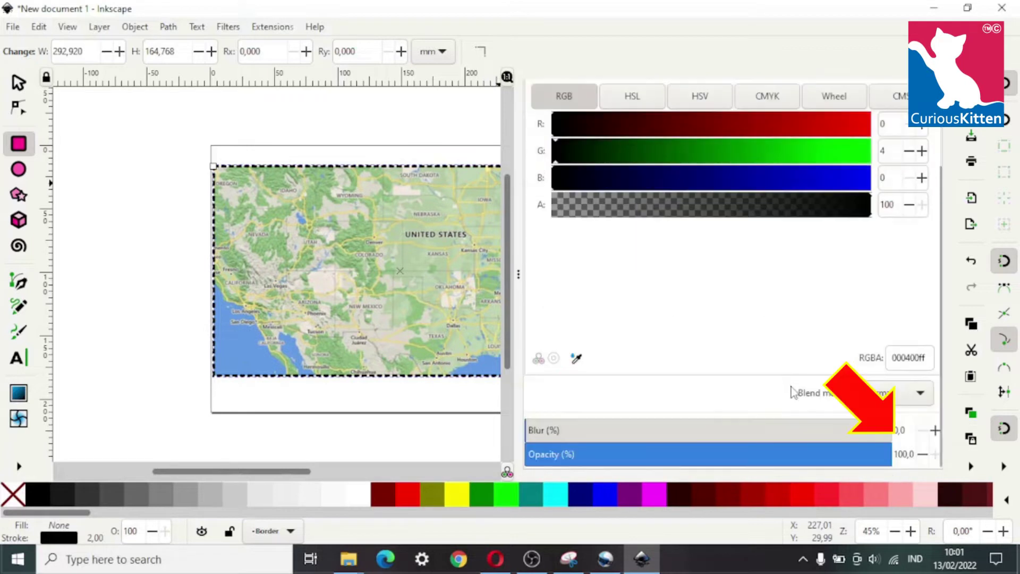
{"action": "left_click", "coordinate": [905, 455]}
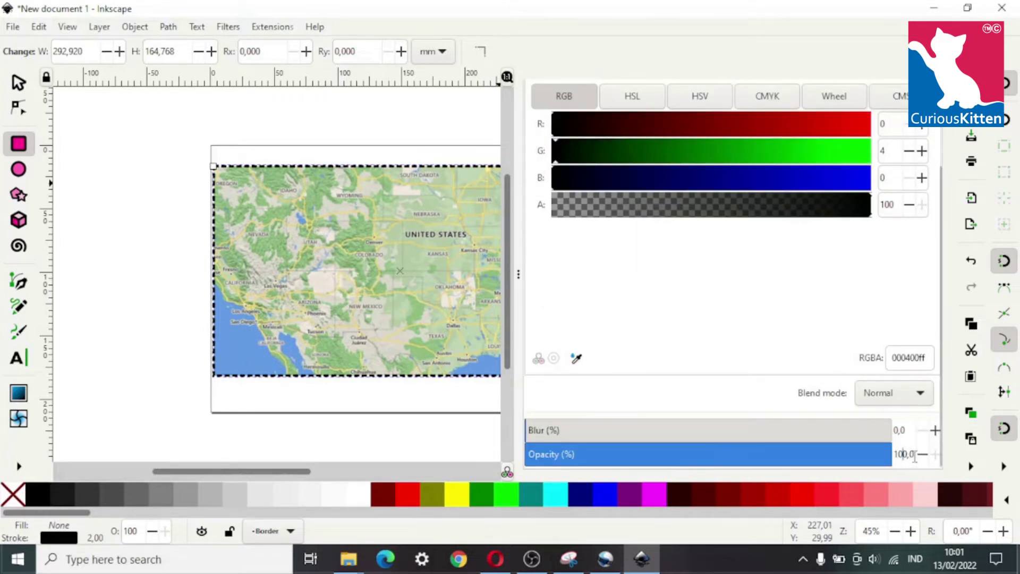
{"action": "left_click_drag", "start_coordinate": [911, 456], "coordinate": [859, 460]}
{"action": "type", "text": "2"}
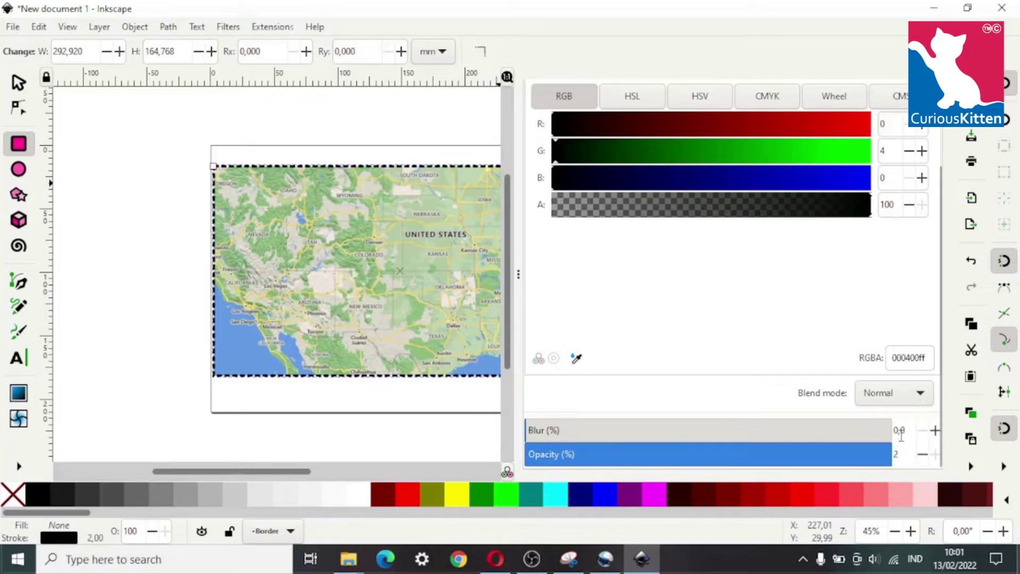
{"action": "left_click", "coordinate": [900, 432]}
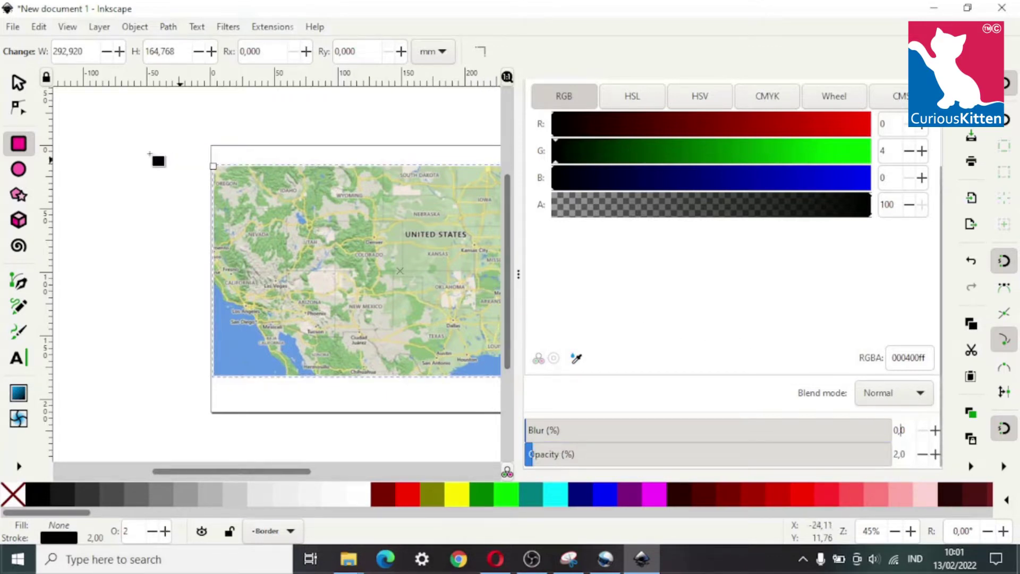
{"action": "left_click", "coordinate": [518, 270]}
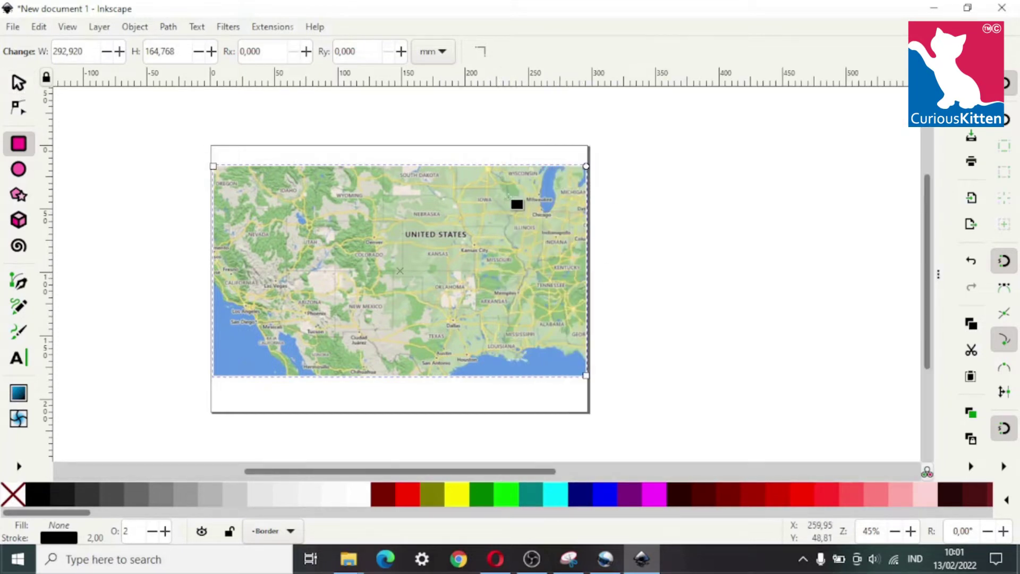
{"action": "left_click", "coordinate": [19, 83]}
{"action": "left_click", "coordinate": [157, 121]}
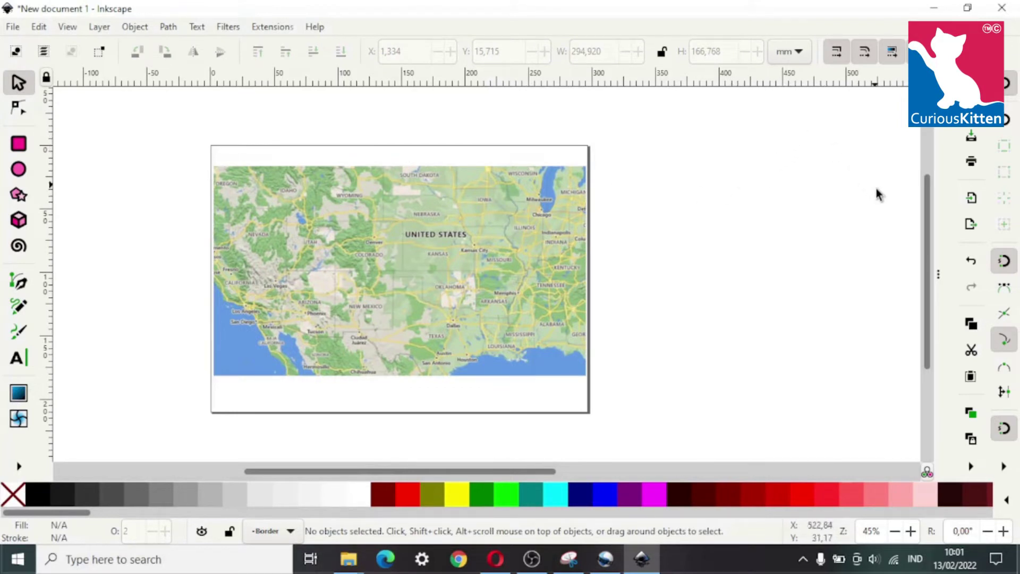
- Show the layer list and lock the Border layer
{"action": "left_click", "coordinate": [939, 274]}
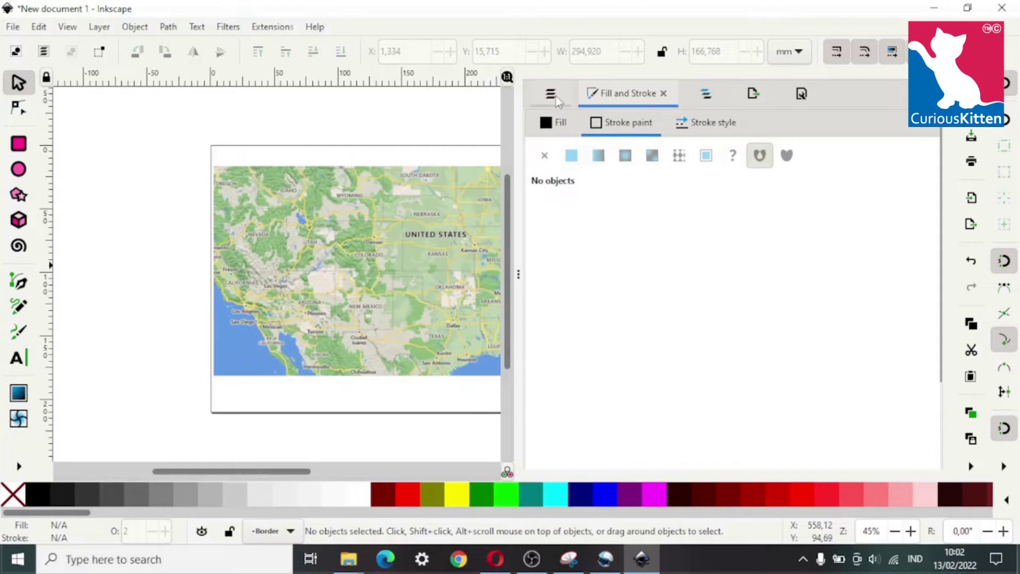
{"action": "left_click", "coordinate": [556, 97]}
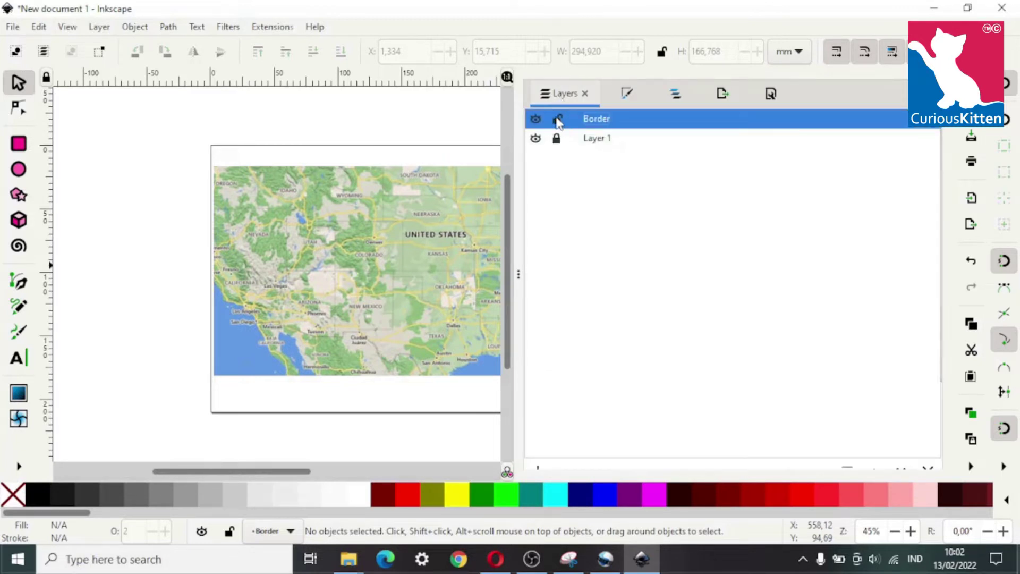
{"action": "left_click", "coordinate": [558, 119]}
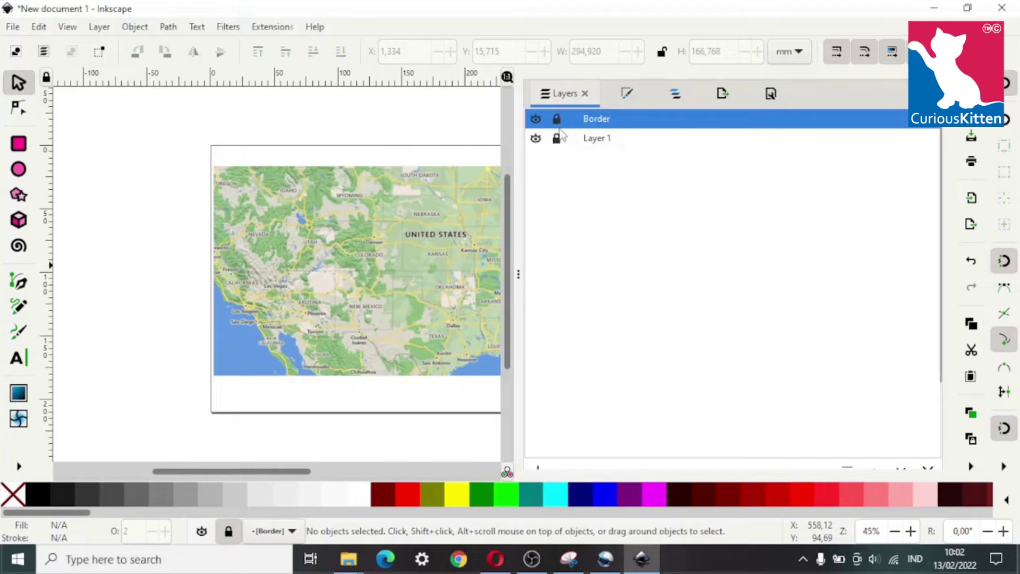
- Add a layer named Line Route 66 above Layer 1 and hide the layer list
{"action": "left_click", "coordinate": [592, 141]}
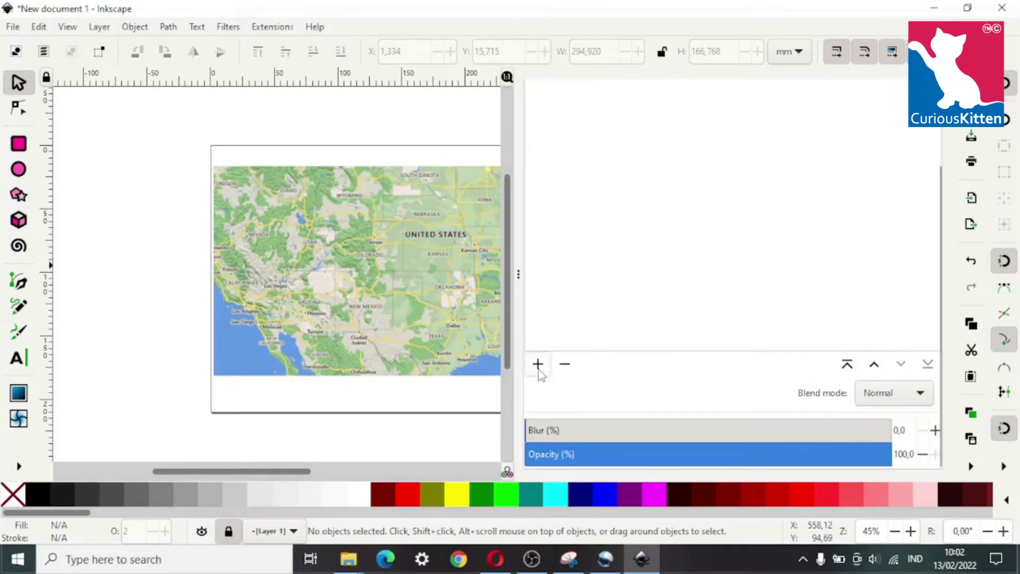
{"action": "left_click", "coordinate": [537, 365]}
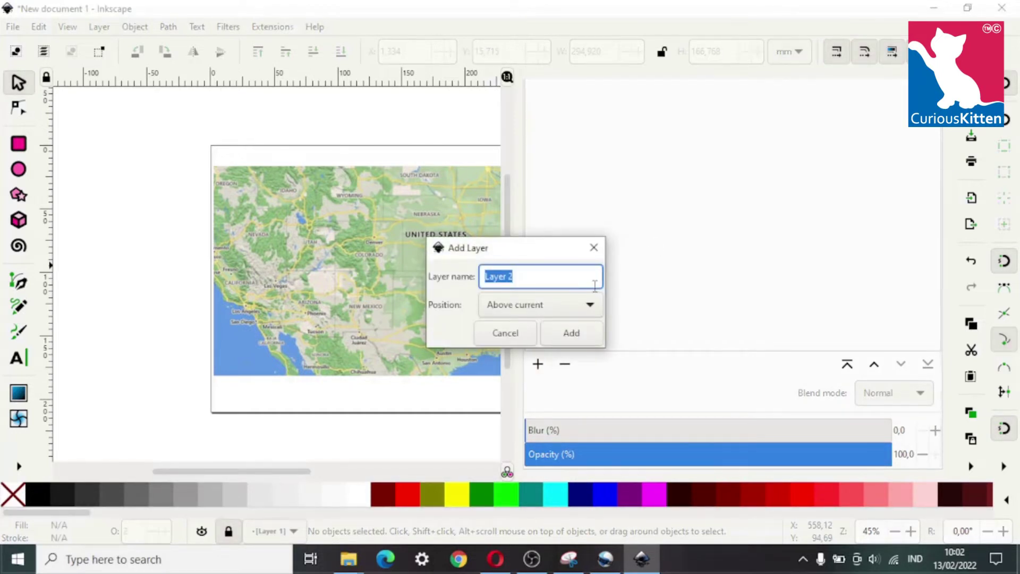
{"action": "type", "text": "Li"}
{"action": "type", "text": "ne Route 66"}
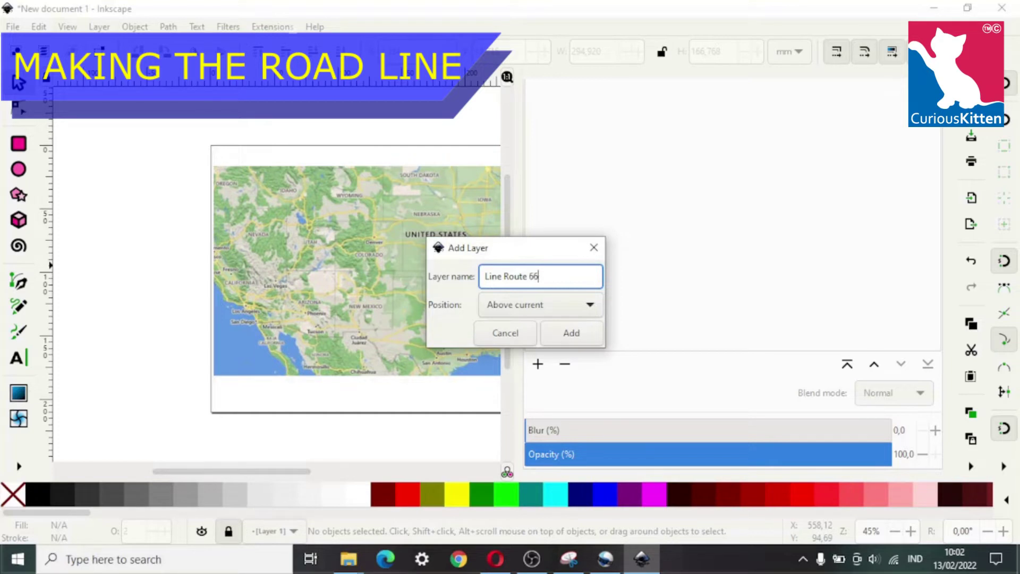
{"action": "key", "text": "Return"}
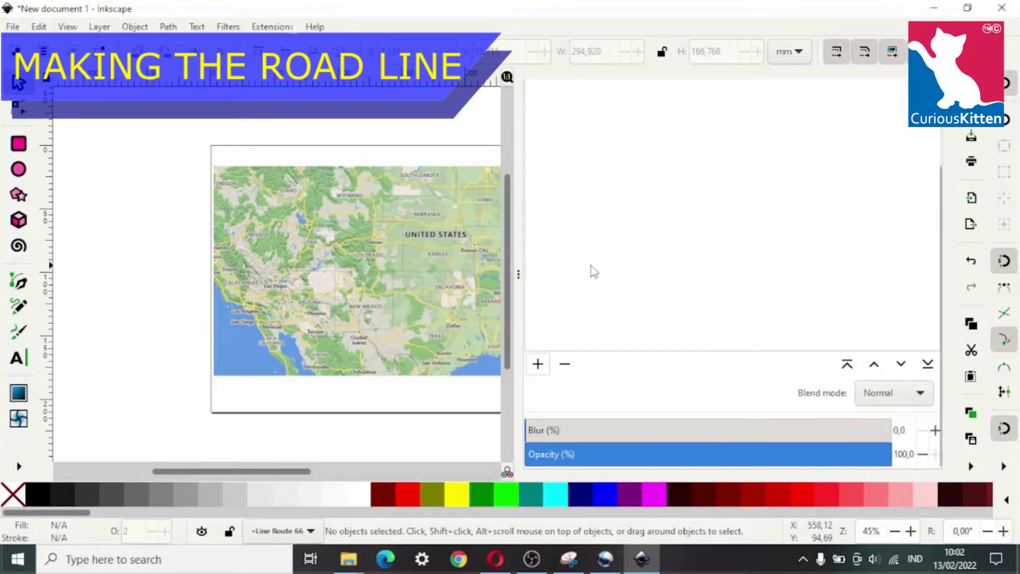
{"action": "left_click_drag", "start_coordinate": [520, 276], "coordinate": [637, 289]}
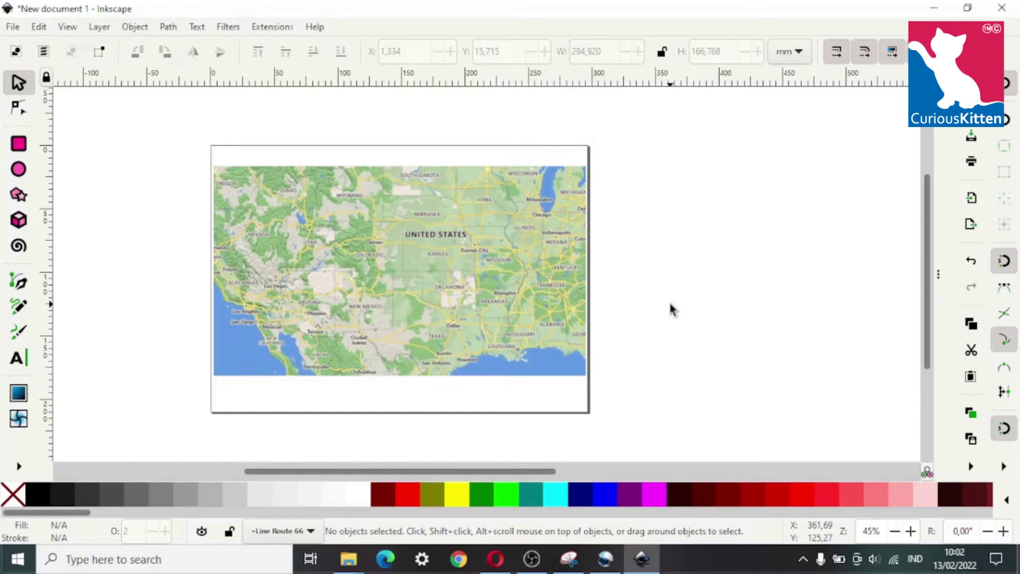
- Start a straight-segment Bézier path at Chicago on the Line Route 66 layer and trace the road through Illinois and Missouri to Oklahoma
{"action": "scroll", "coordinate": [669, 301], "scroll_direction": "up", "scroll_amount": 2}
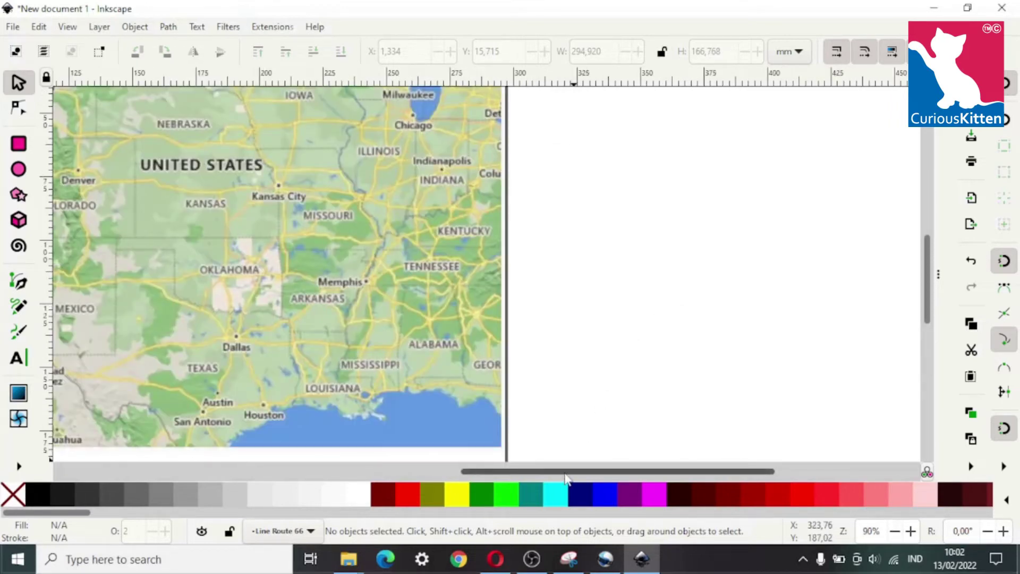
{"action": "left_click_drag", "start_coordinate": [564, 474], "coordinate": [468, 474]}
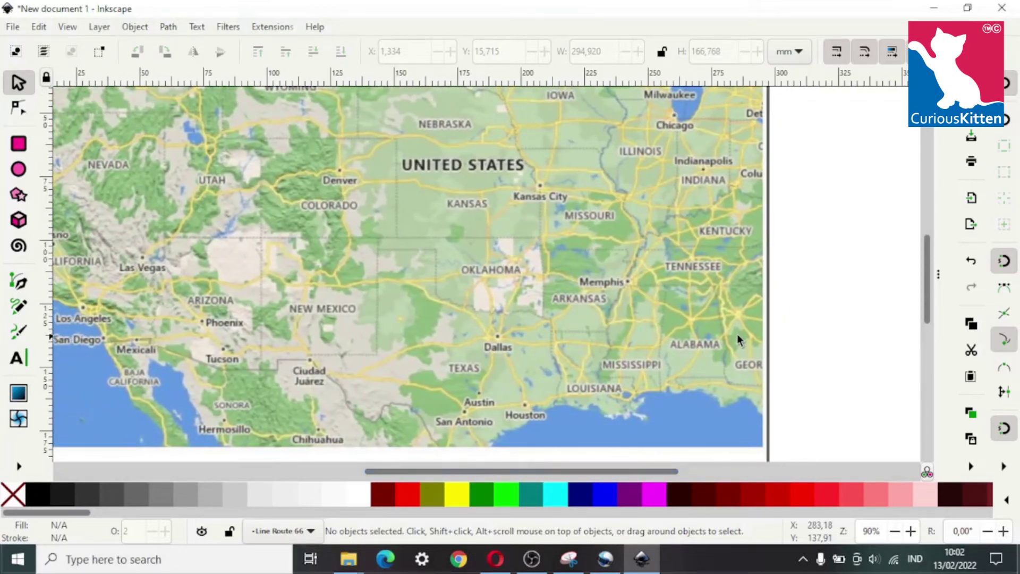
{"action": "scroll", "coordinate": [575, 448], "scroll_direction": "left", "scroll_amount": 2}
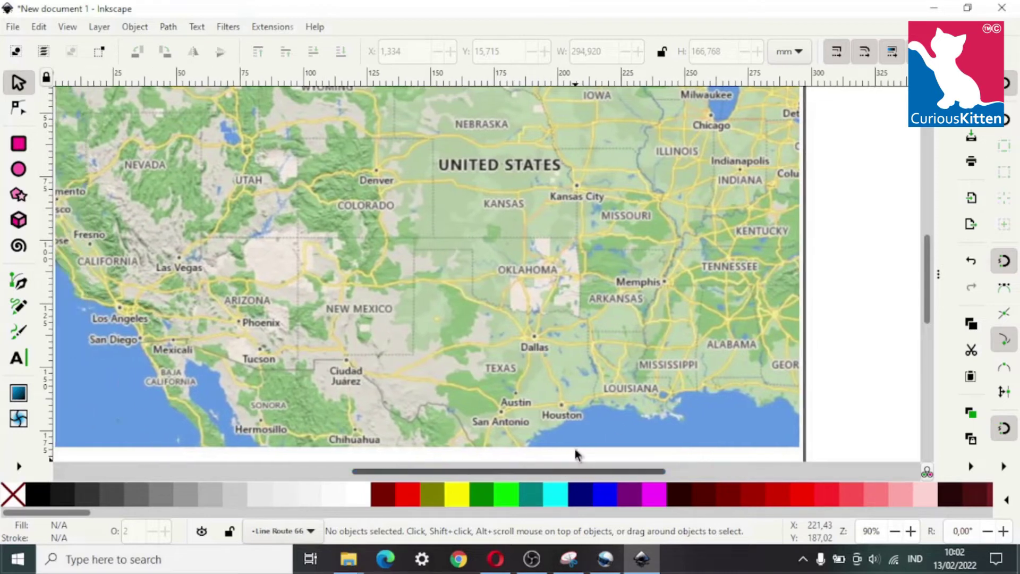
{"action": "scroll", "coordinate": [693, 347], "scroll_direction": "up", "scroll_amount": 4}
{"action": "scroll", "coordinate": [664, 374], "scroll_direction": "down", "scroll_amount": 2}
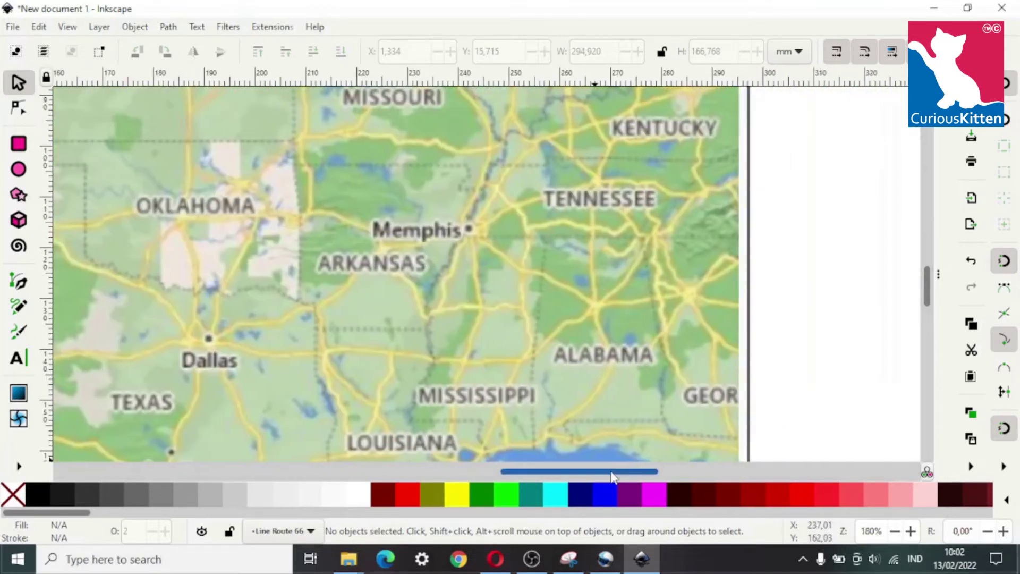
{"action": "left_click_drag", "start_coordinate": [614, 477], "coordinate": [587, 473]}
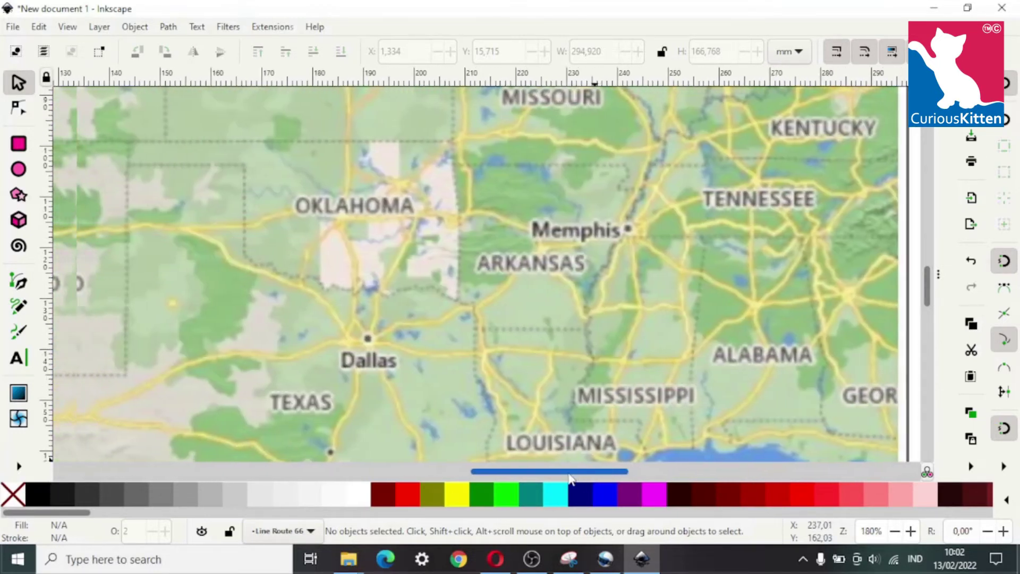
{"action": "scroll", "coordinate": [730, 325], "scroll_direction": "up", "scroll_amount": 3}
{"action": "scroll", "coordinate": [730, 324], "scroll_direction": "up", "scroll_amount": 8}
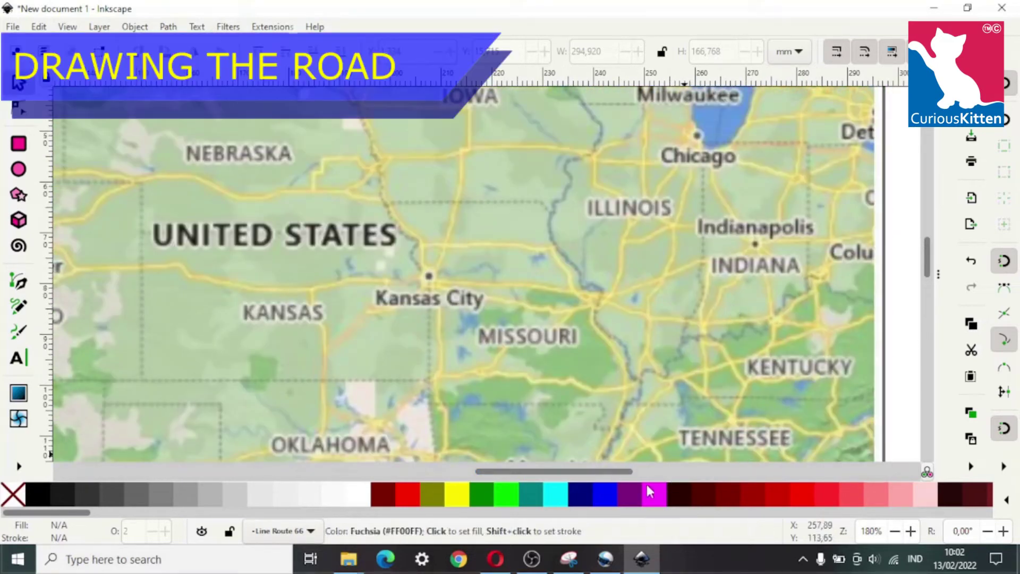
{"action": "left_click_drag", "start_coordinate": [620, 473], "coordinate": [589, 478]}
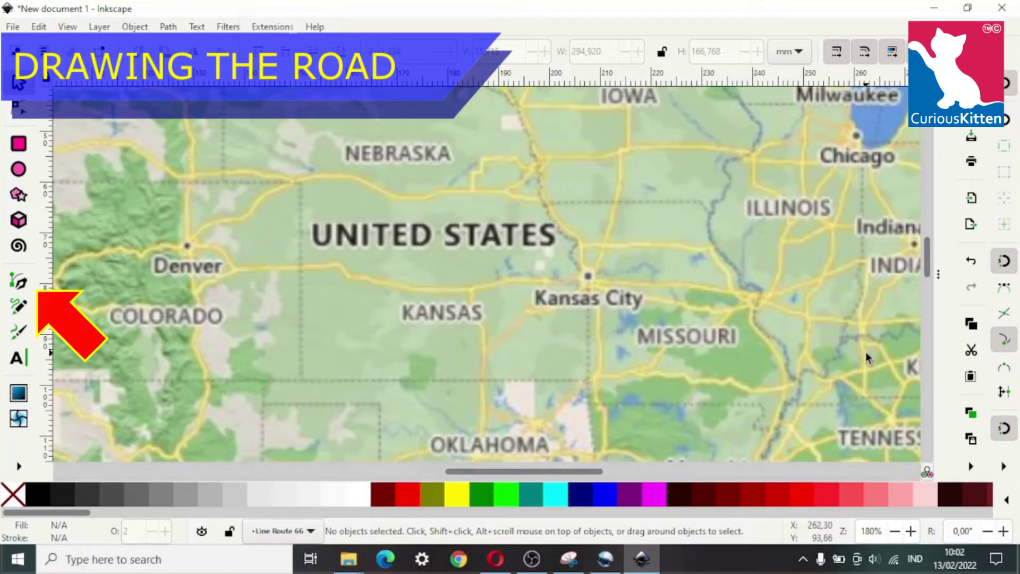
{"action": "left_click", "coordinate": [21, 283]}
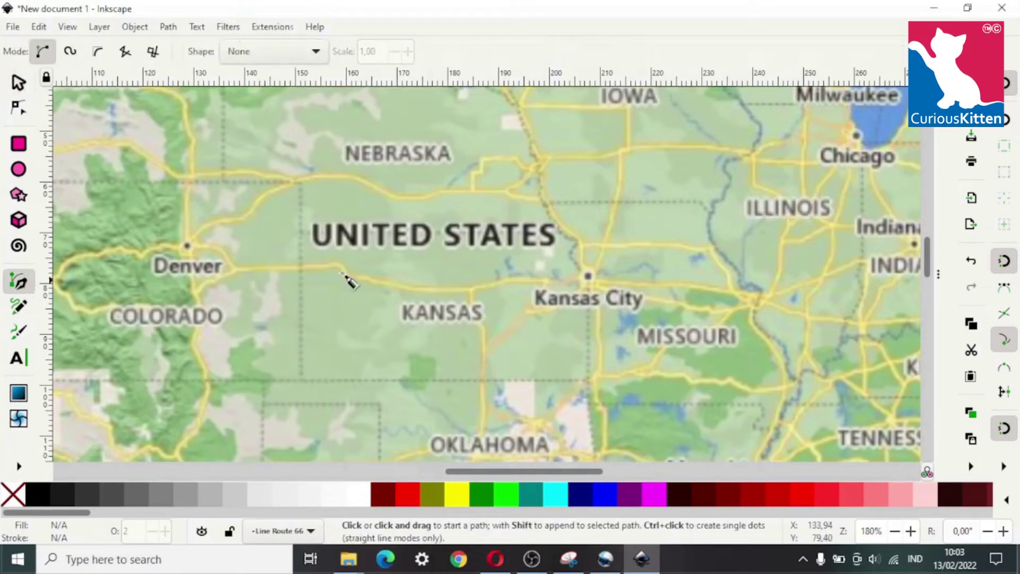
{"action": "left_click", "coordinate": [856, 136]}
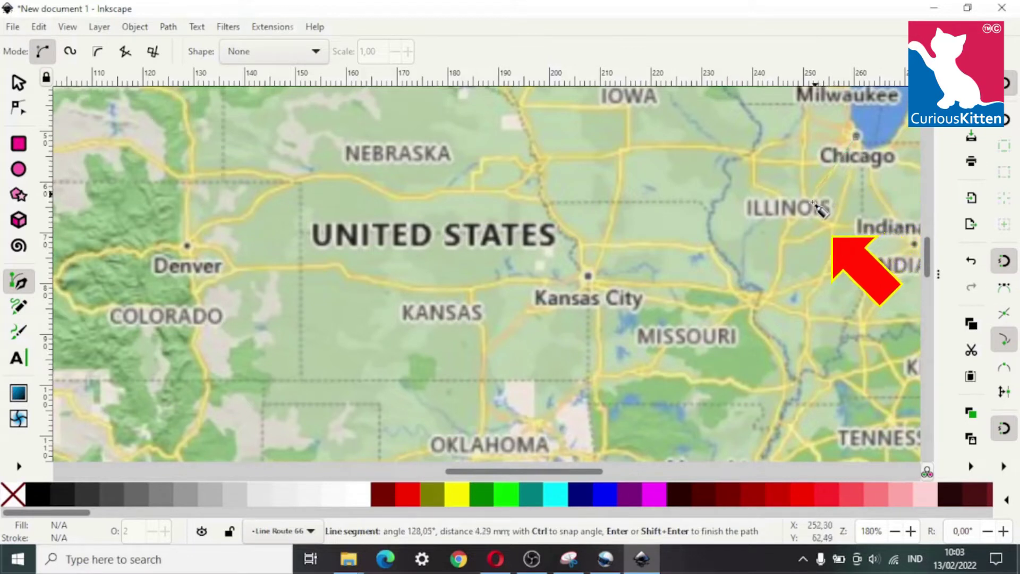
{"action": "left_click", "coordinate": [799, 220]}
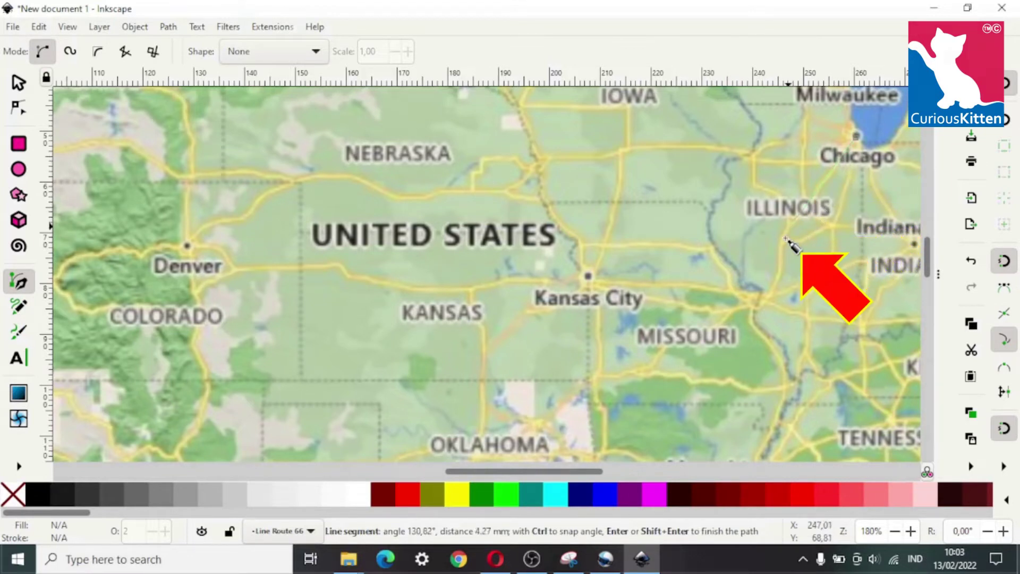
{"action": "left_click", "coordinate": [779, 275]}
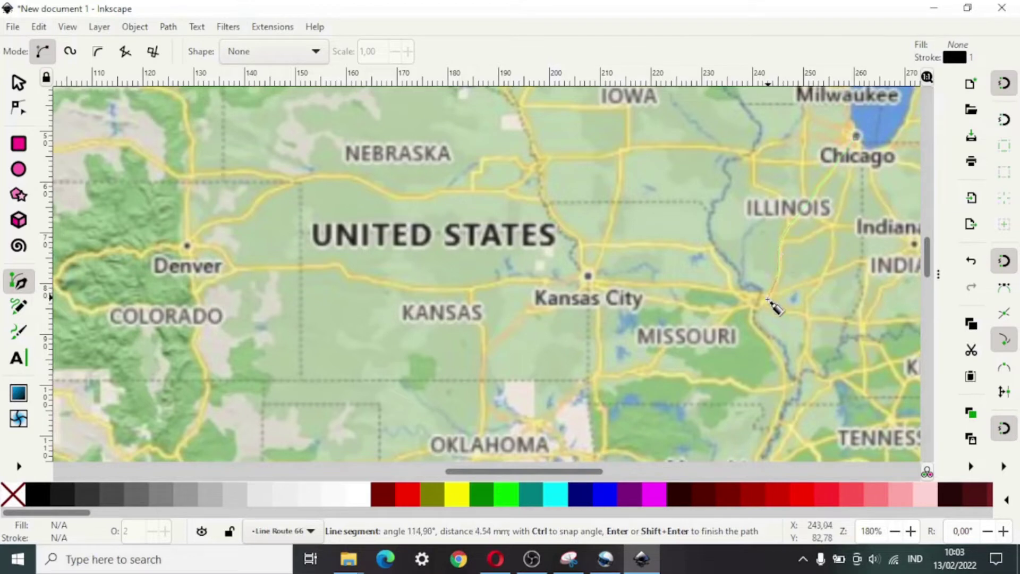
{"action": "left_click", "coordinate": [657, 351]}
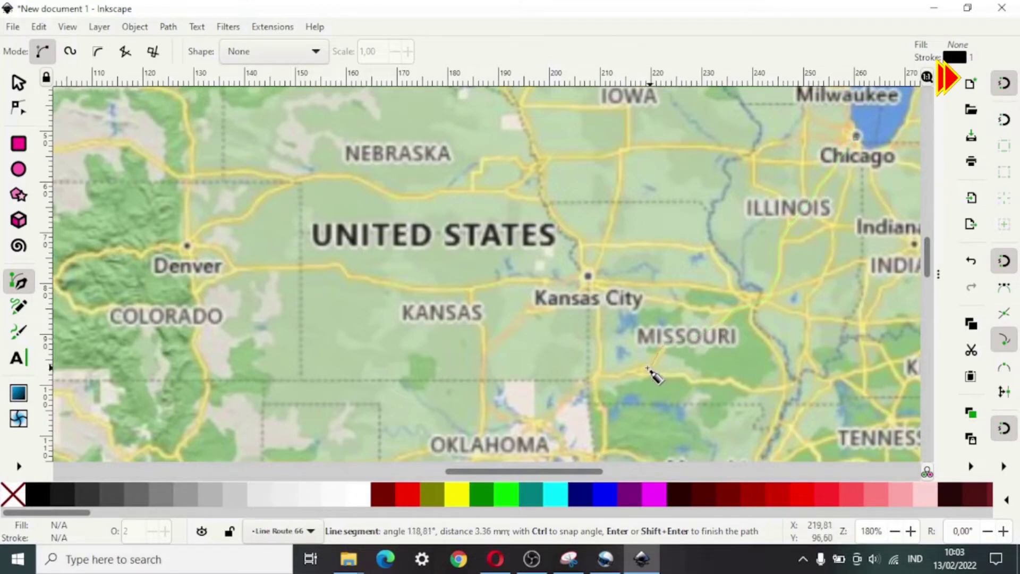
{"action": "left_click", "coordinate": [531, 426]}
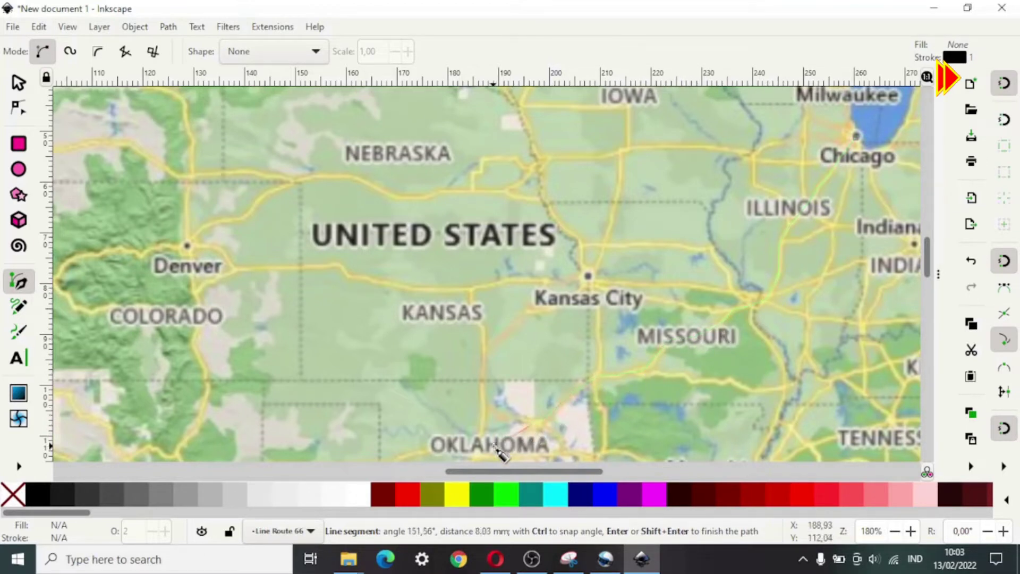
- Continue the path westward through New Mexico and Arizona and finish it at Los Angeles, spanning about 235 by 75 mm overall
{"action": "scroll", "coordinate": [507, 452], "scroll_direction": "down", "scroll_amount": 10}
{"action": "left_click_drag", "start_coordinate": [511, 471], "coordinate": [452, 475]}
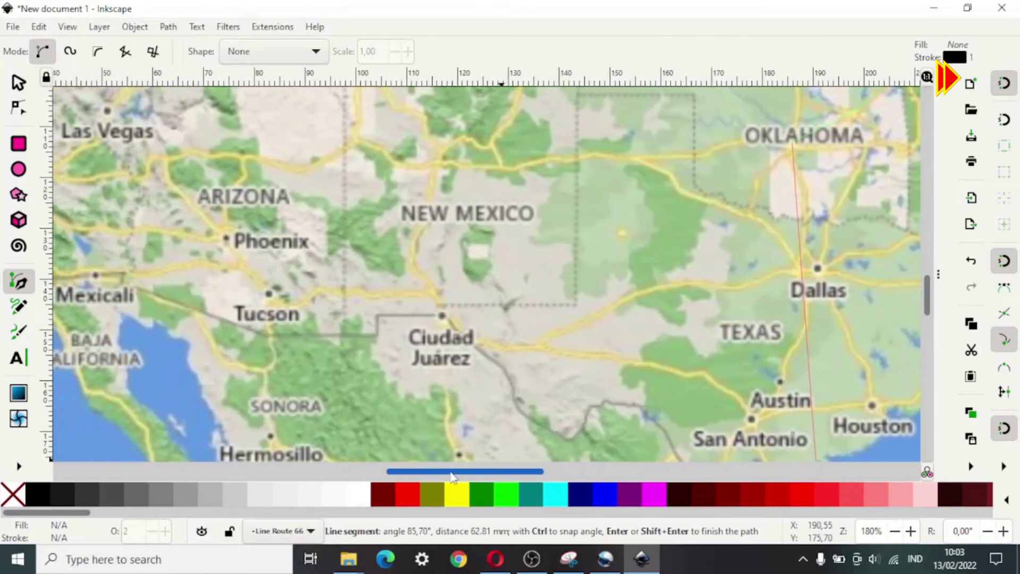
{"action": "scroll", "coordinate": [335, 183], "scroll_direction": "left", "scroll_amount": 5}
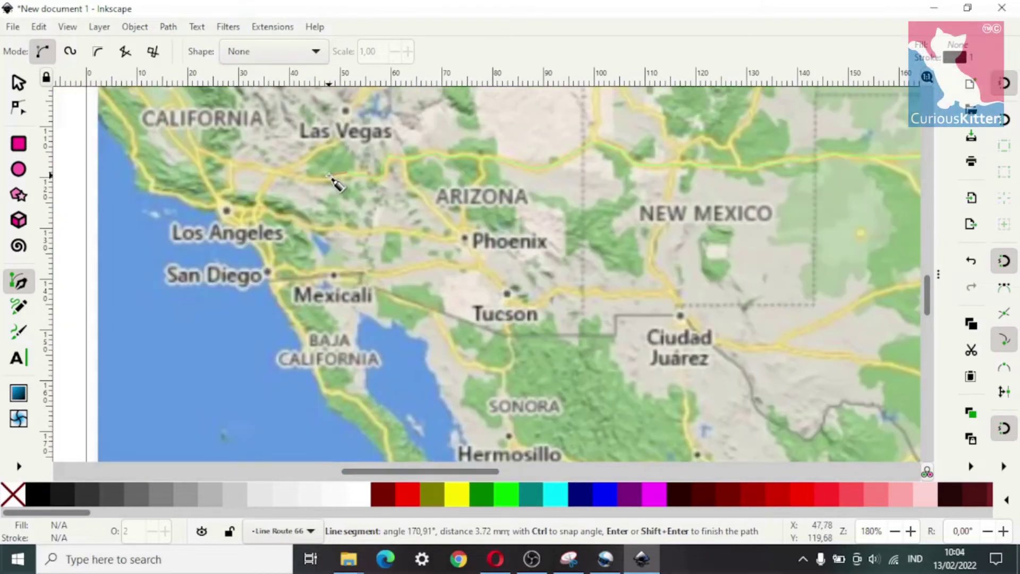
{"action": "left_click", "coordinate": [252, 171]}
{"action": "left_click", "coordinate": [229, 194]}
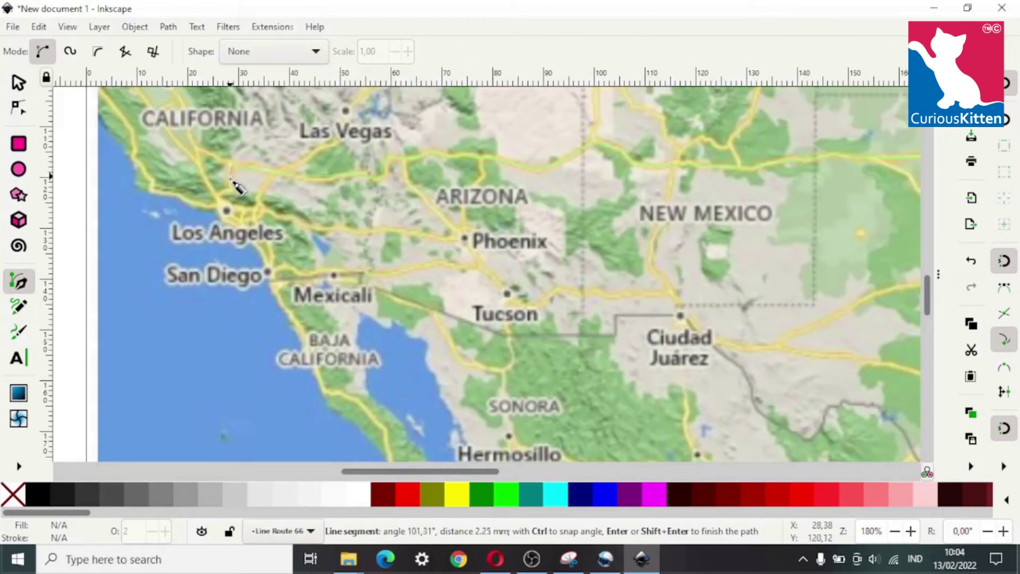
{"action": "left_click", "coordinate": [217, 203]}
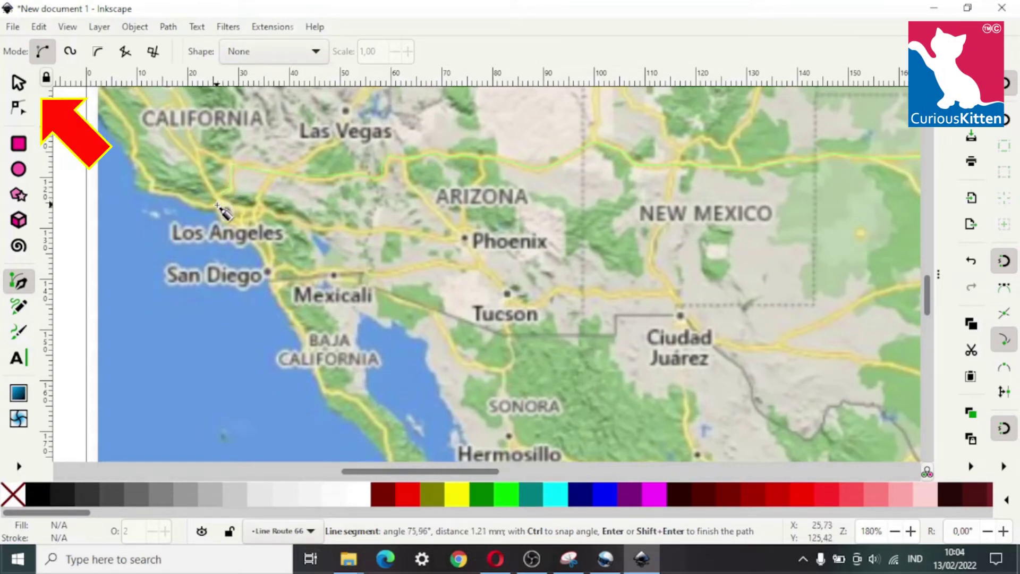
{"action": "left_click", "coordinate": [18, 85]}
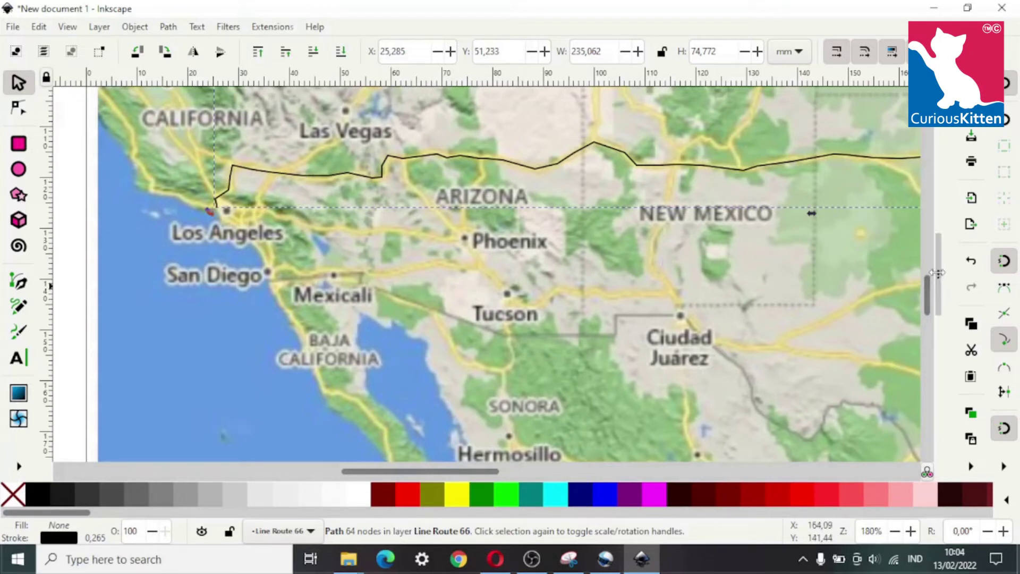
- Change the route path's stroke colour to red, RGBA f90000ff
{"action": "key", "text": "shift+ctrl+l"}
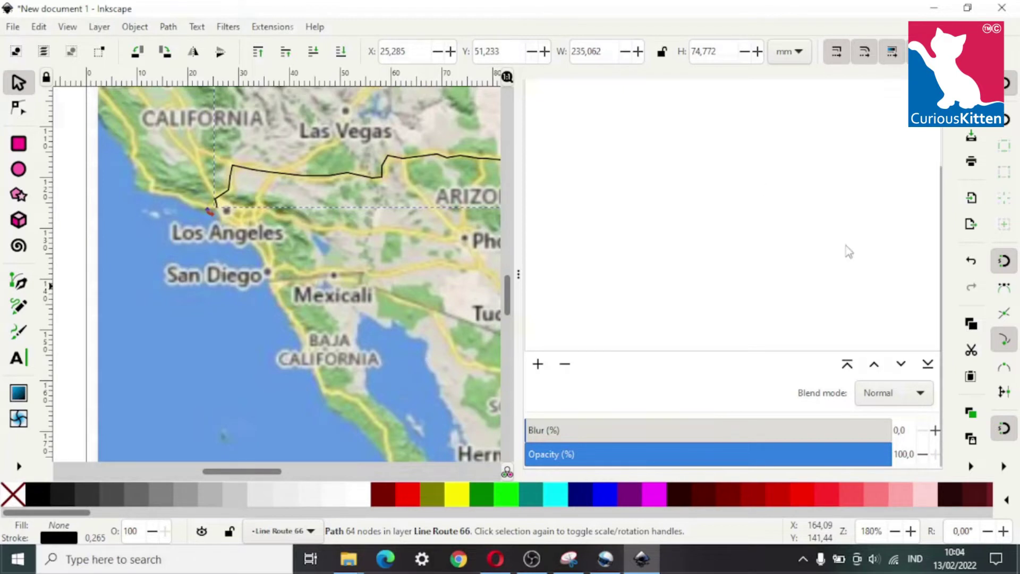
{"action": "left_click", "coordinate": [628, 97]}
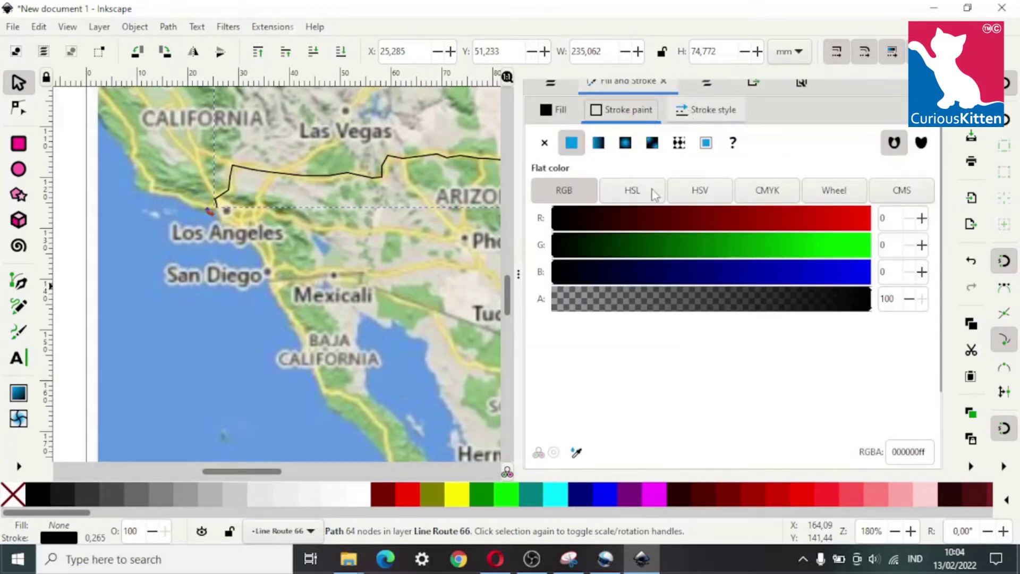
{"action": "left_click", "coordinate": [867, 228]}
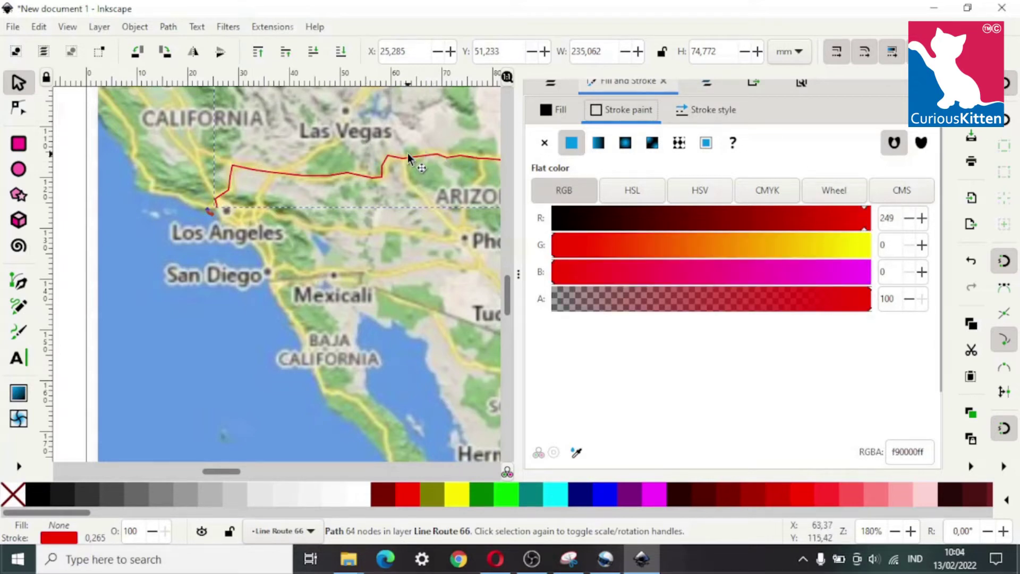
- Set the route line's stroke width to 3 mm, keep it solid and hide the fill and stroke settings
{"action": "left_click", "coordinate": [707, 109]}
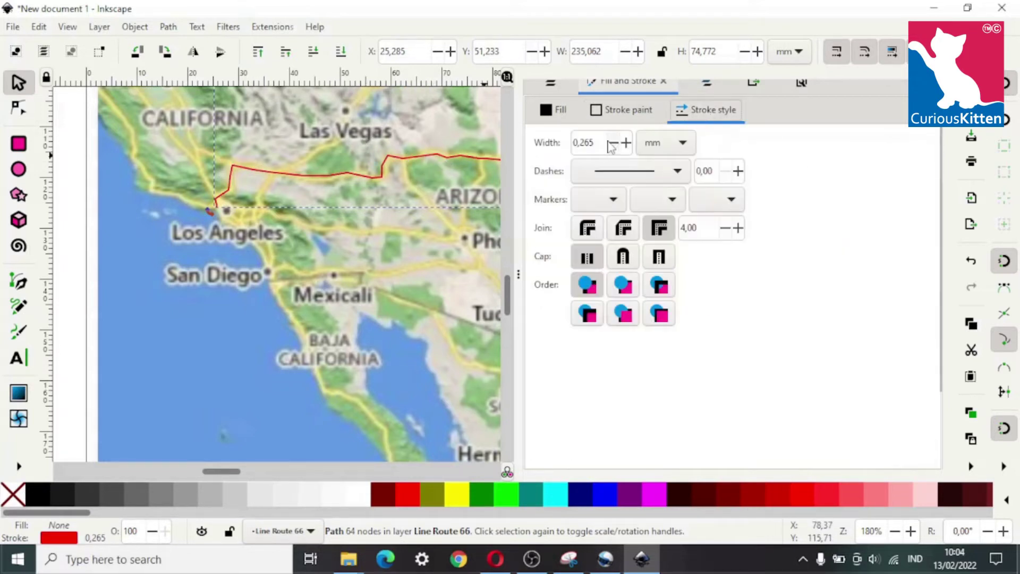
{"action": "triple_click", "coordinate": [590, 143]}
{"action": "type", "text": "3"}
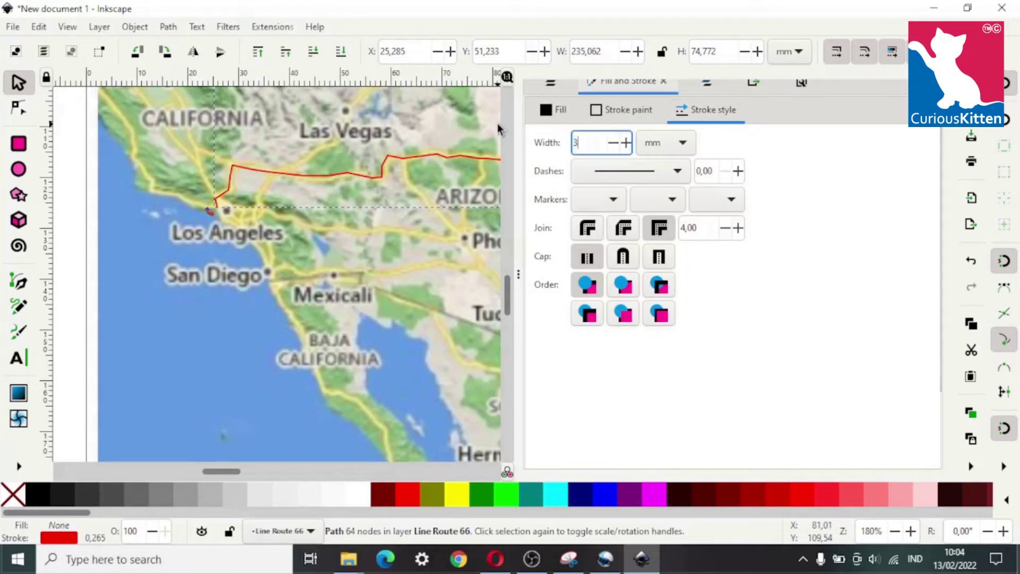
{"action": "left_click", "coordinate": [599, 175]}
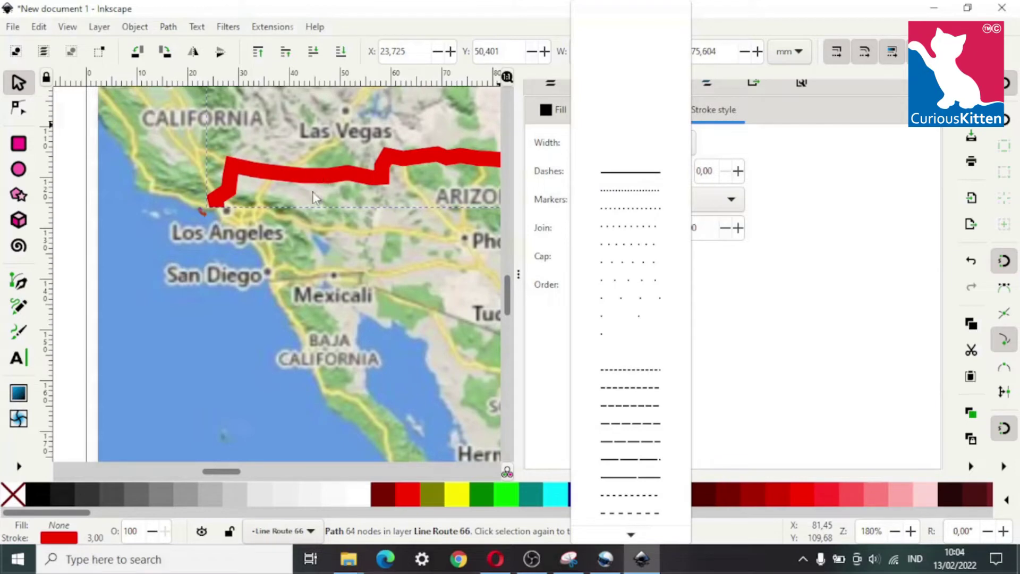
{"action": "left_click", "coordinate": [520, 276]}
{"action": "left_click", "coordinate": [519, 277]}
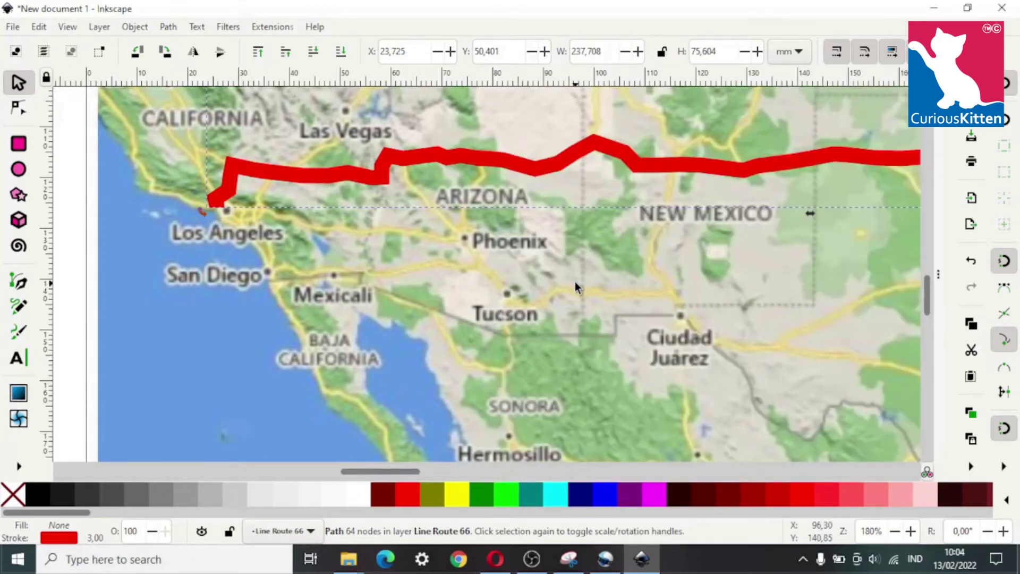
{"action": "scroll", "coordinate": [583, 255], "scroll_direction": "down", "scroll_amount": 2}
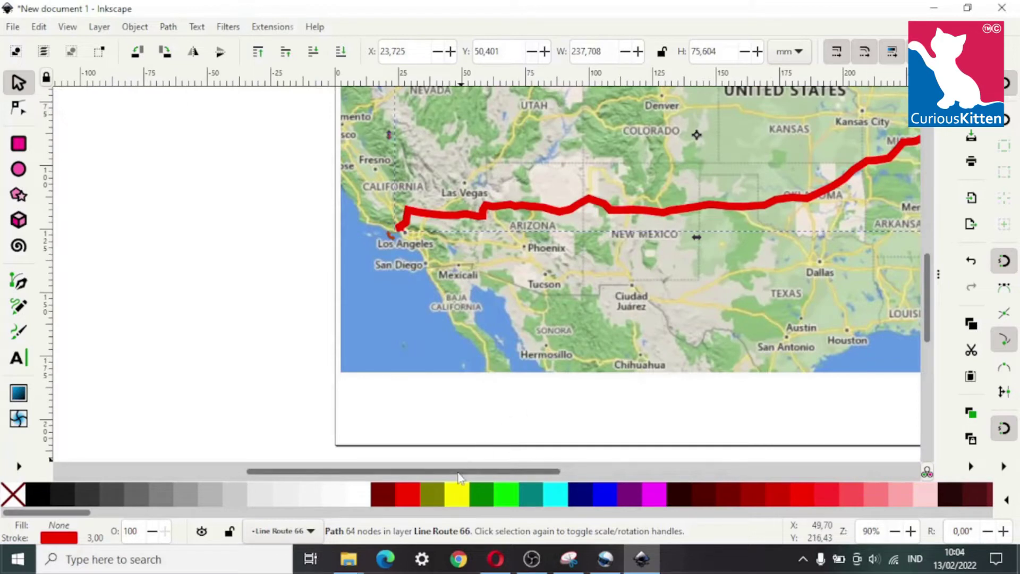
{"action": "left_click_drag", "start_coordinate": [460, 477], "coordinate": [521, 475]}
{"action": "scroll", "coordinate": [678, 310], "scroll_direction": "up", "scroll_amount": 5}
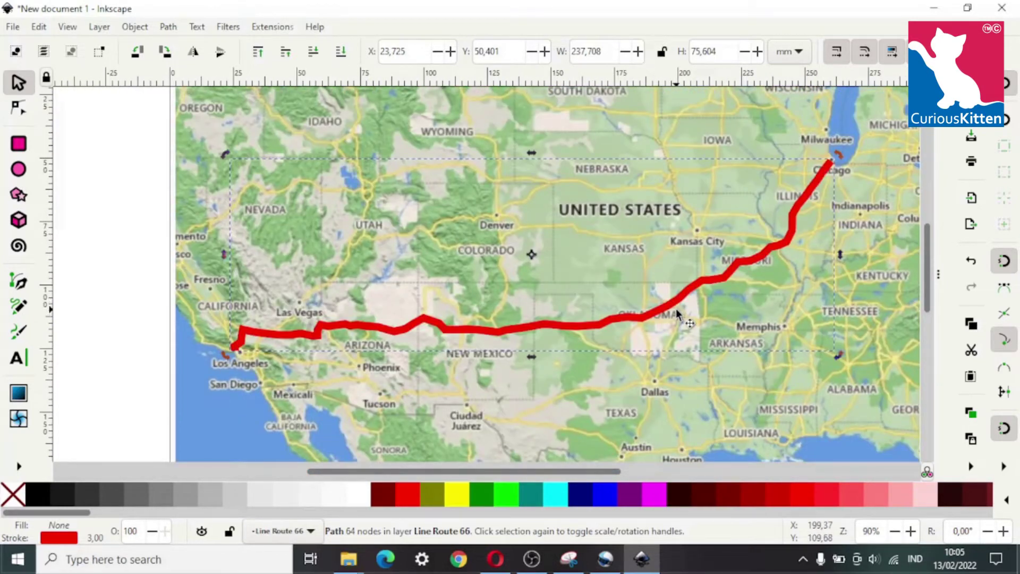
- Copy the red route path and paste the duplicate onto the Line Route 66 layer
{"action": "left_click", "coordinate": [647, 318]}
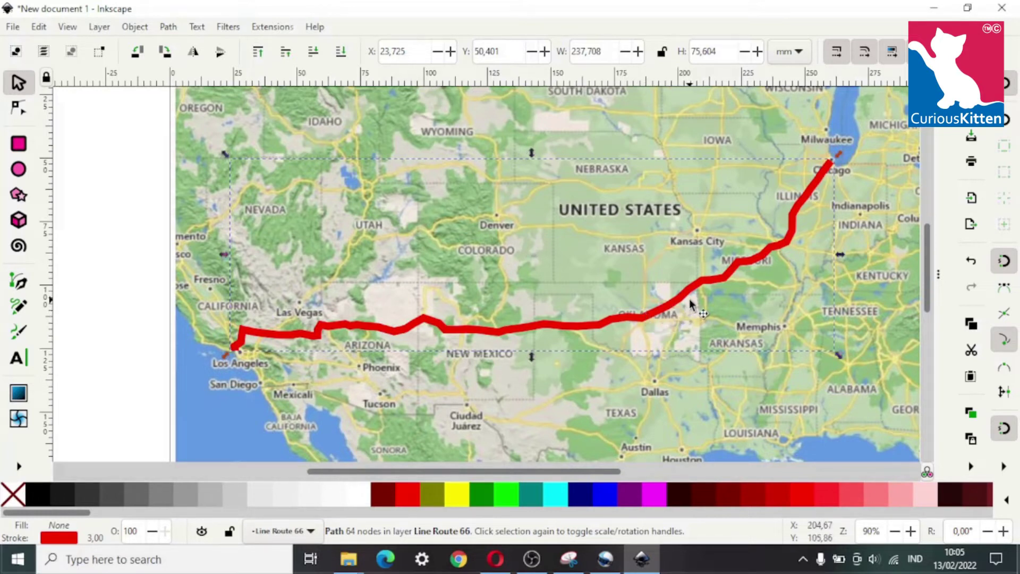
{"action": "right_click", "coordinate": [321, 152]}
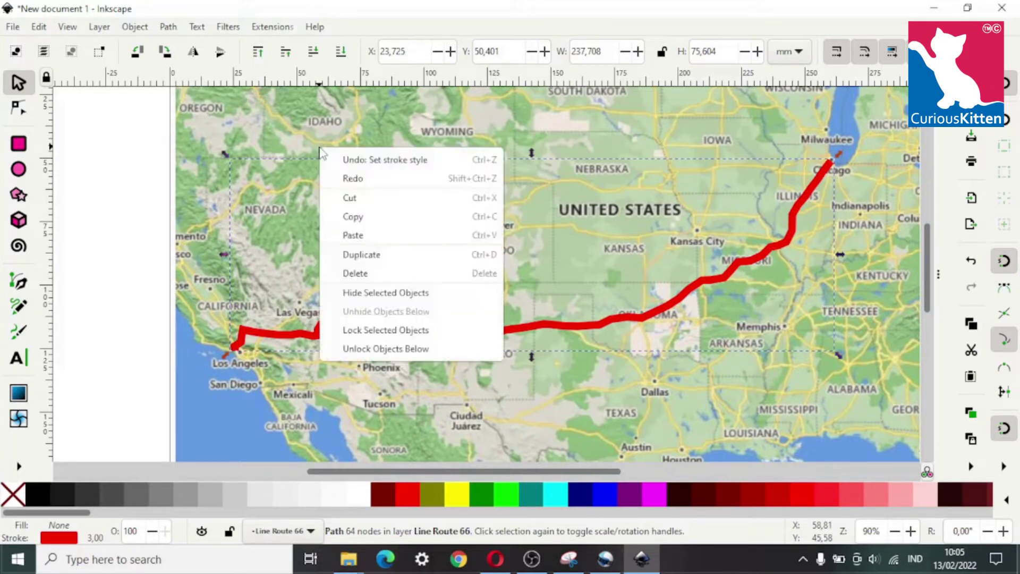
{"action": "left_click", "coordinate": [362, 218]}
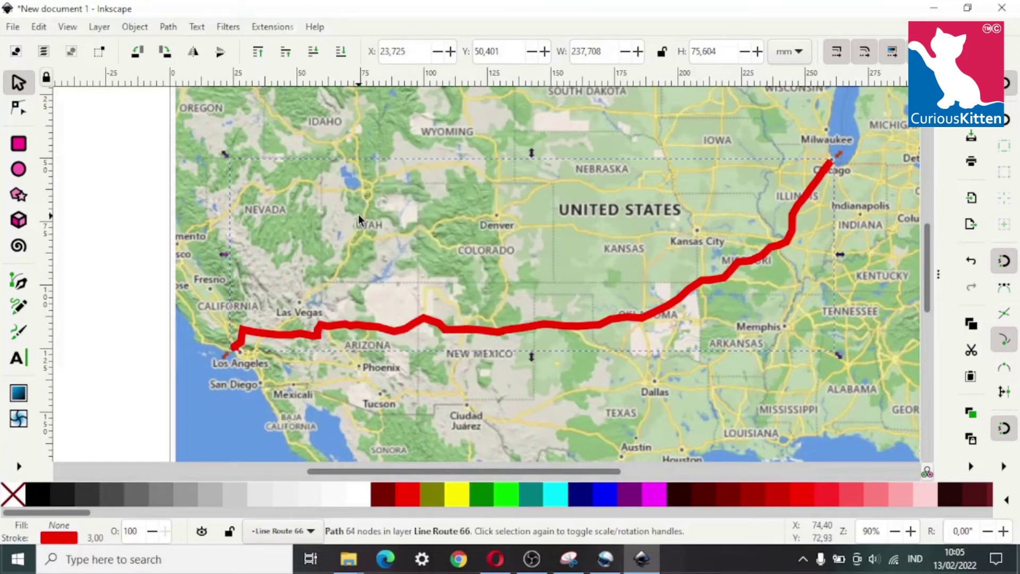
{"action": "right_click", "coordinate": [340, 146]}
{"action": "left_click", "coordinate": [387, 229]}
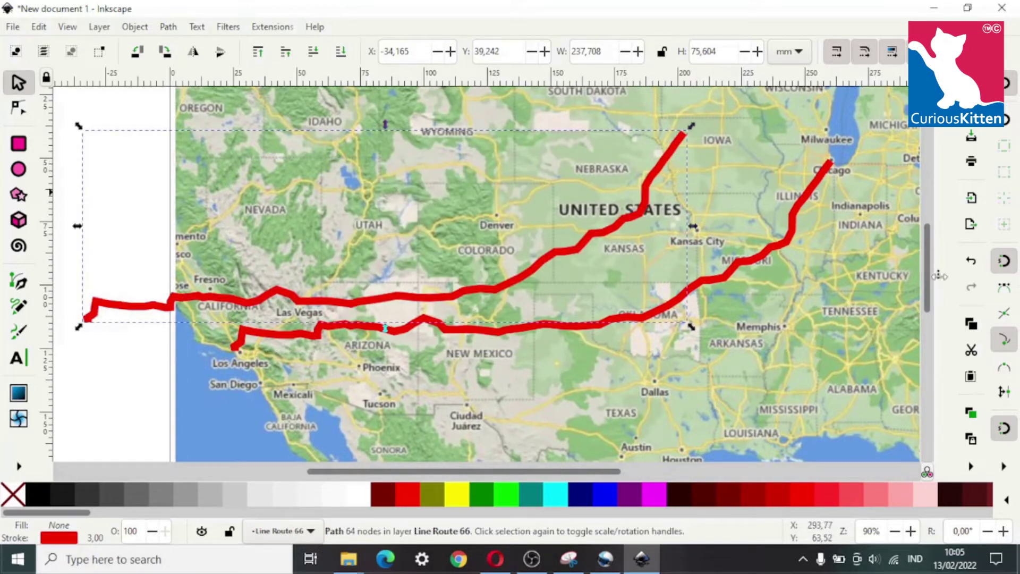
- Set the duplicated route line's stroke width to 1 mm and its stroke colour to yellow, RGBA f9fb00ff
{"action": "left_click_drag", "start_coordinate": [939, 276], "coordinate": [850, 257]}
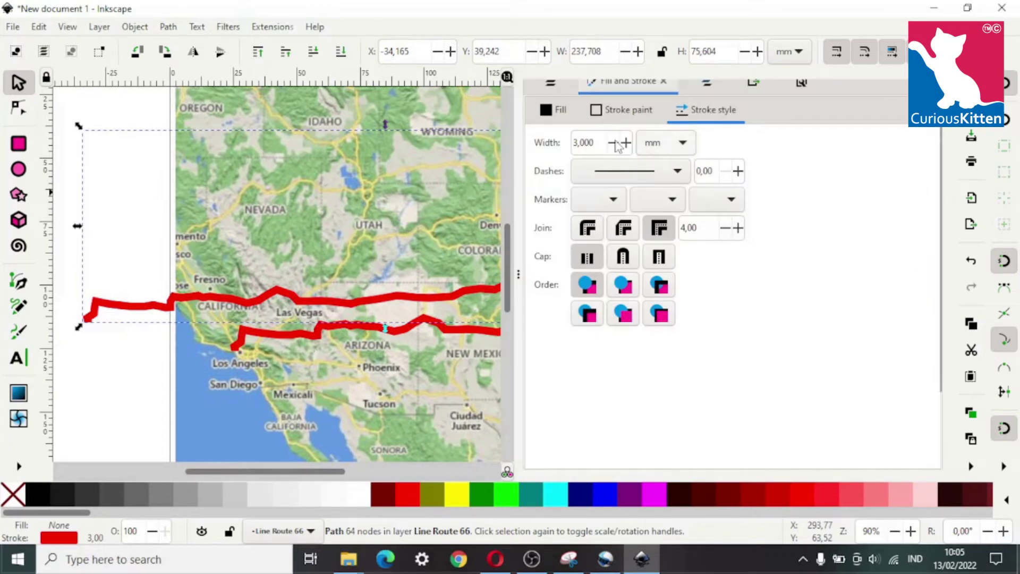
{"action": "left_click_drag", "start_coordinate": [598, 142], "coordinate": [536, 136]}
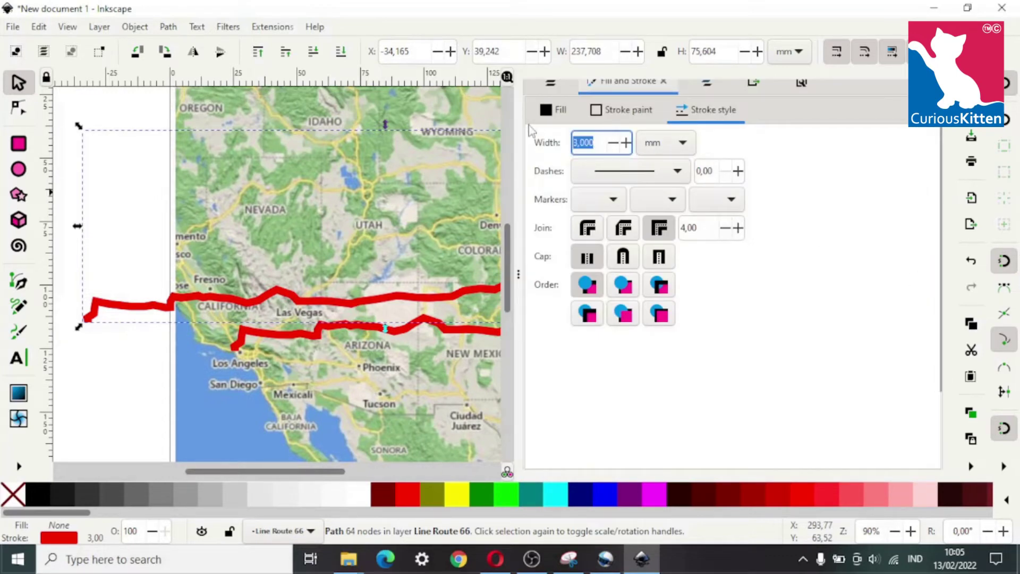
{"action": "type", "text": "1"}
{"action": "left_click", "coordinate": [629, 113]}
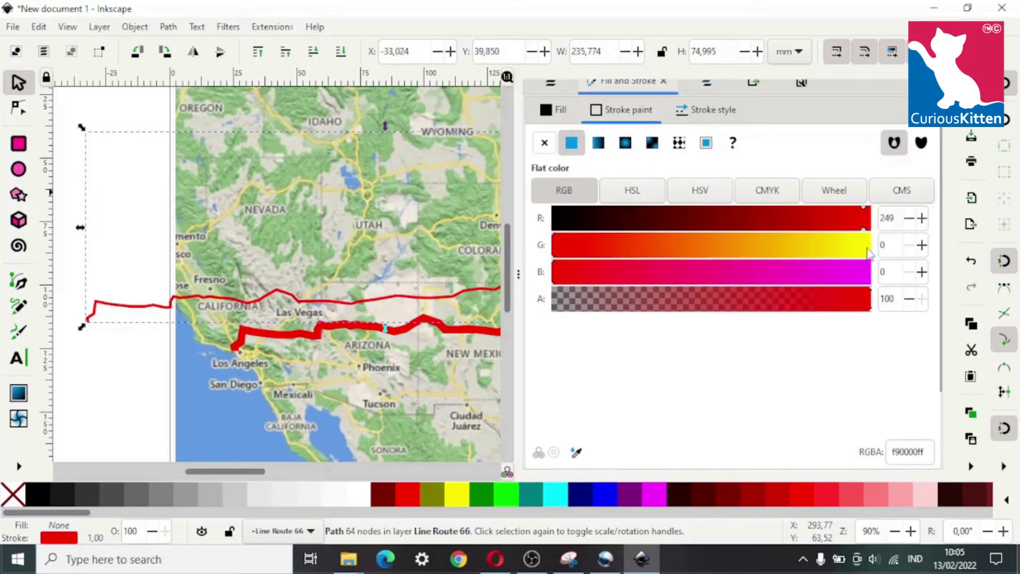
{"action": "left_click", "coordinate": [870, 254]}
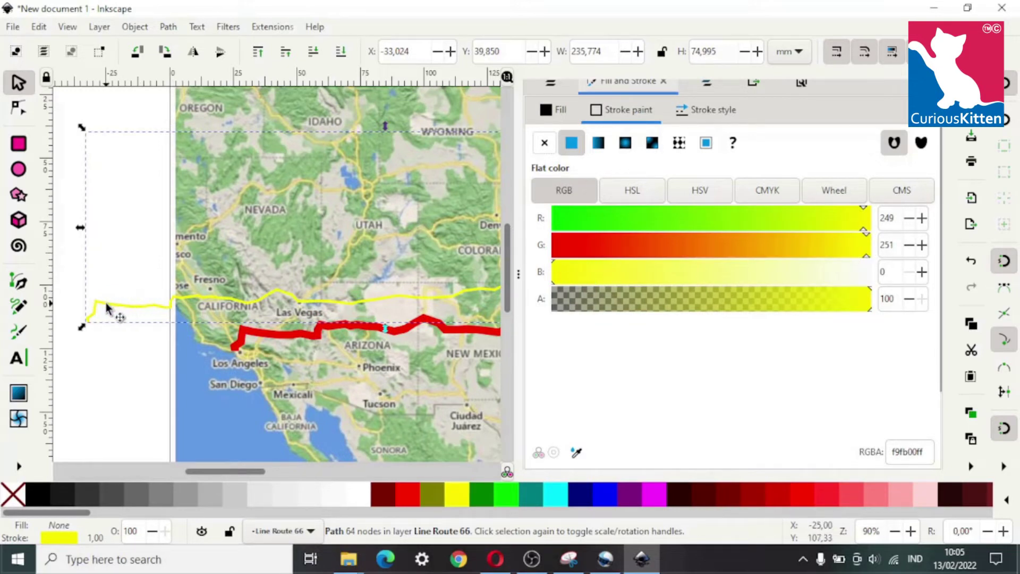
- Move the thin yellow line onto the centre of the red route line, deselect it and hide the fill and stroke settings
{"action": "left_click_drag", "start_coordinate": [106, 307], "coordinate": [250, 330]}
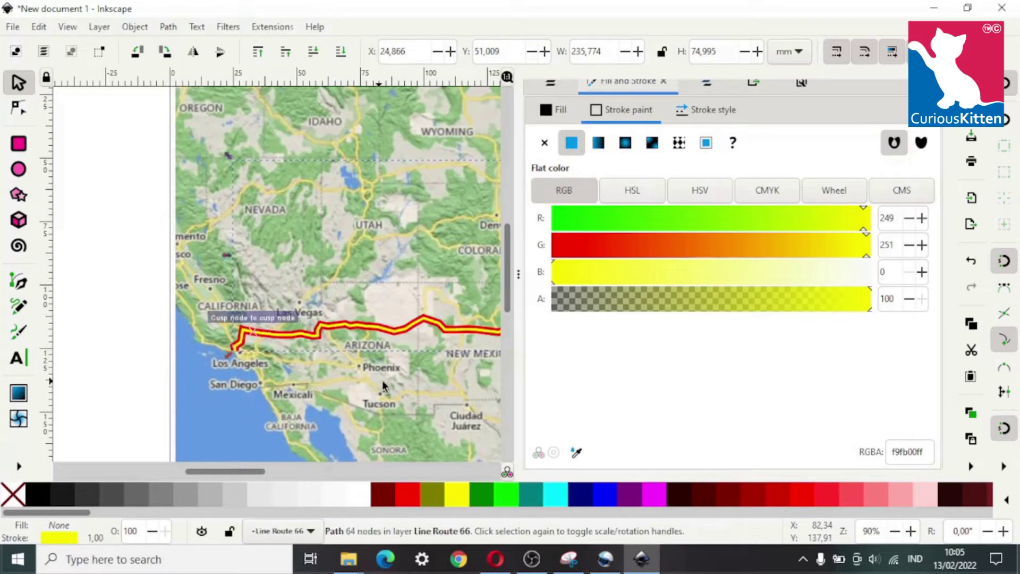
{"action": "key", "text": "Escape"}
{"action": "left_click_drag", "start_coordinate": [518, 274], "coordinate": [620, 347]}
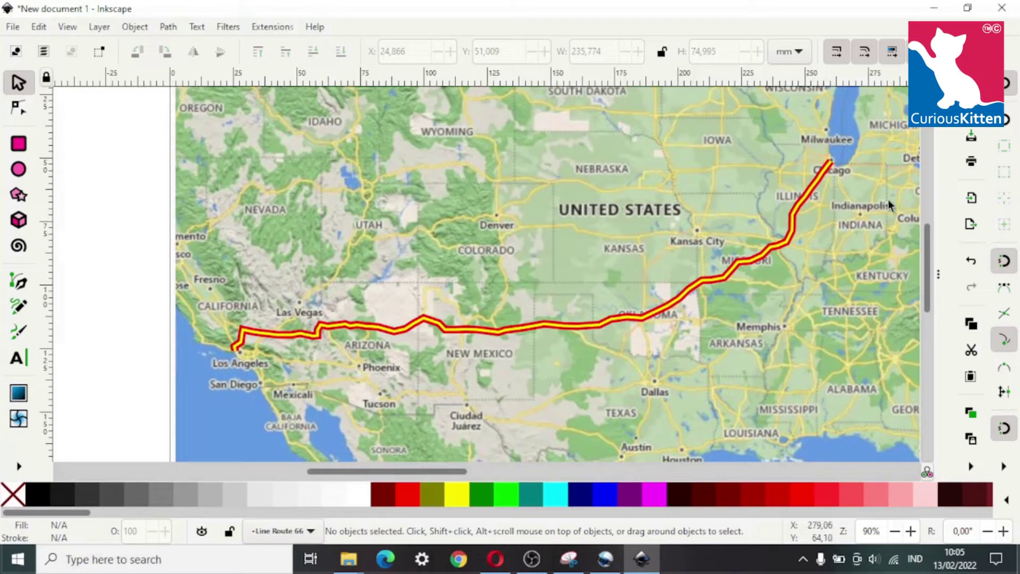
- Hide Layer 1 with the map, unlock the Border and Line Route 66 layers, and hide the layer list
{"action": "left_click", "coordinate": [936, 273]}
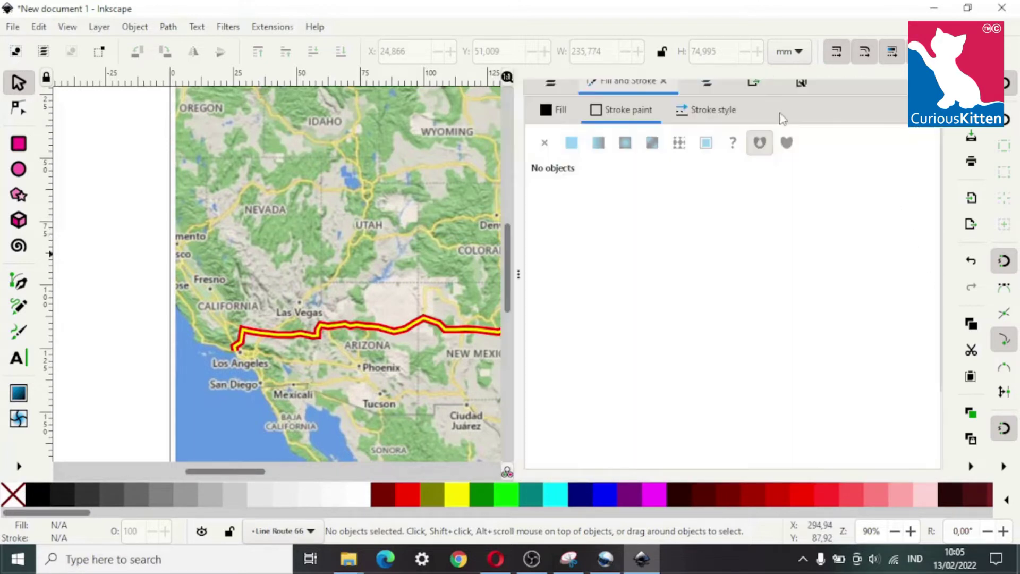
{"action": "left_click", "coordinate": [550, 102]}
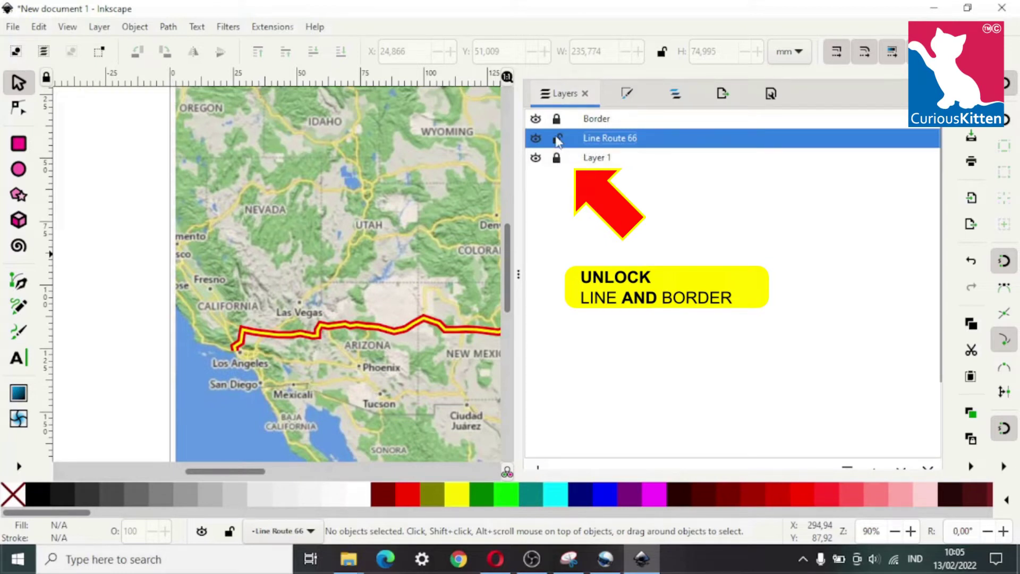
{"action": "left_click", "coordinate": [557, 139]}
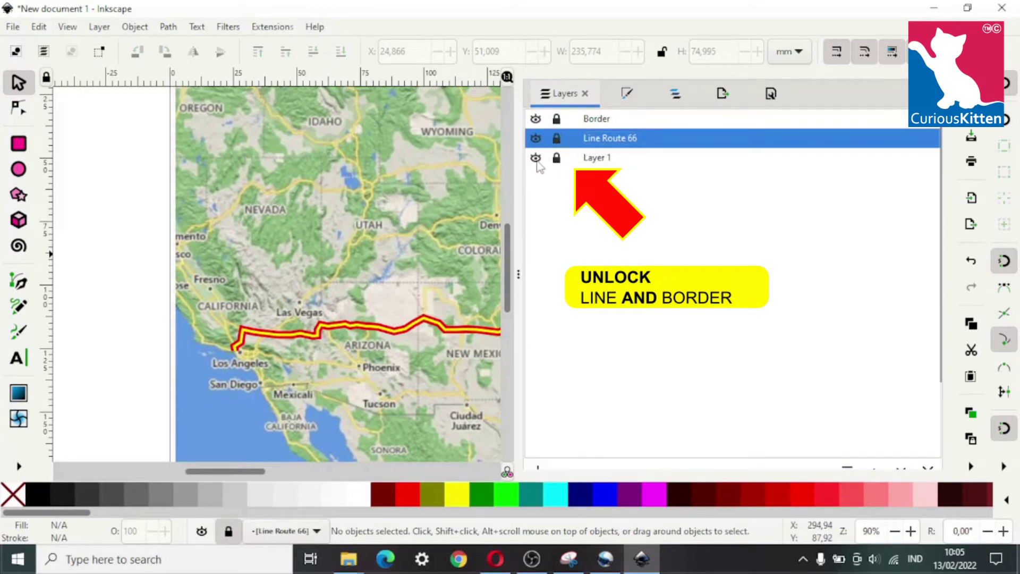
{"action": "left_click", "coordinate": [536, 157]}
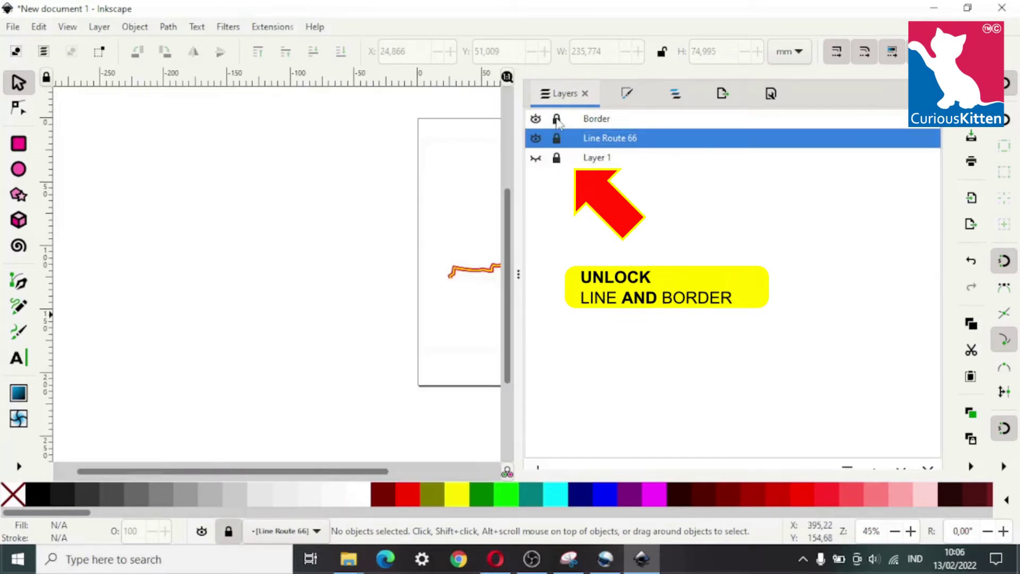
{"action": "left_click", "coordinate": [556, 118]}
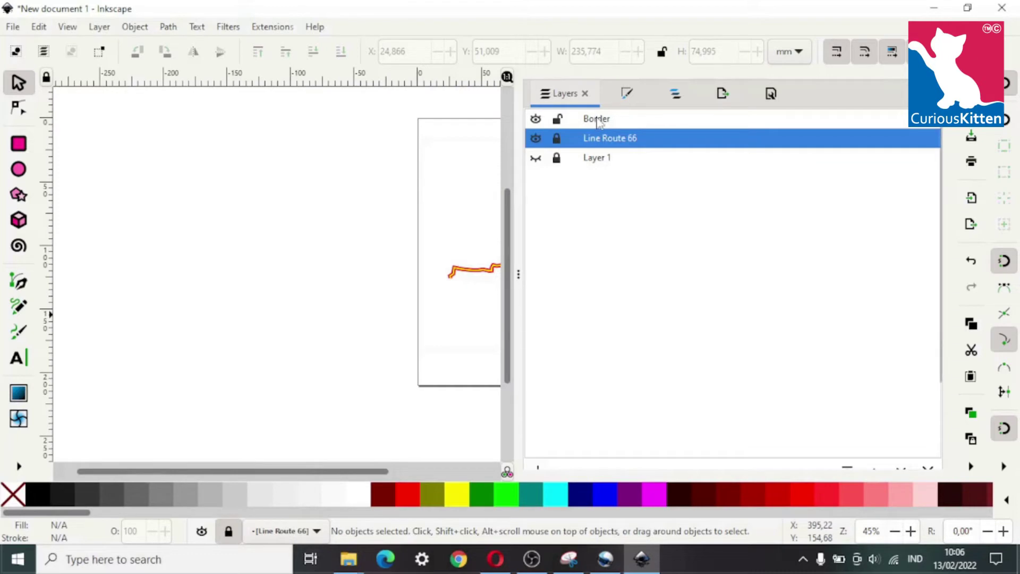
{"action": "left_click", "coordinate": [557, 139]}
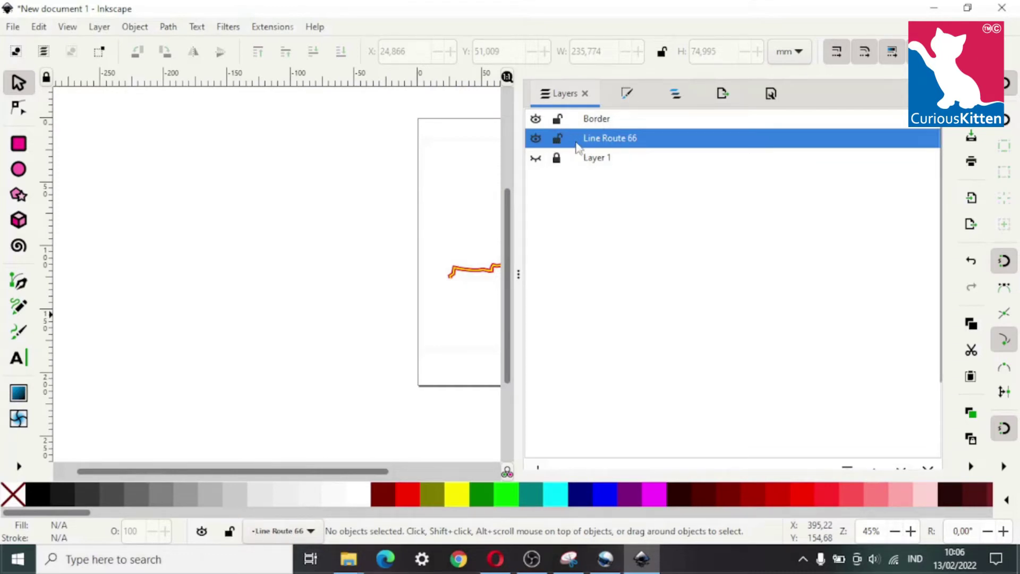
{"action": "left_click", "coordinate": [518, 274]}
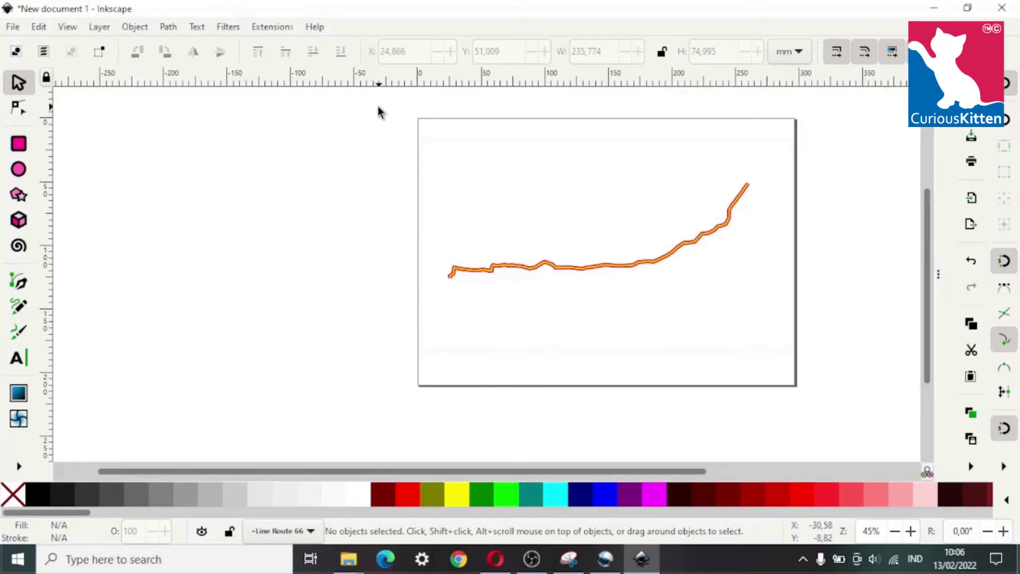
- Select the border rectangle together with both route lines and open the PNG export settings for the selection
{"action": "mouse_move", "coordinate": [372, 104]}
{"action": "left_mouse_down"}
{"action": "mouse_move", "coordinate": [570, 307]}
{"action": "mouse_move", "coordinate": [874, 434]}
{"action": "mouse_move", "coordinate": [369, 109]}
{"action": "left_mouse_up"}
{"action": "left_click_drag", "start_coordinate": [390, 105], "coordinate": [836, 423]}
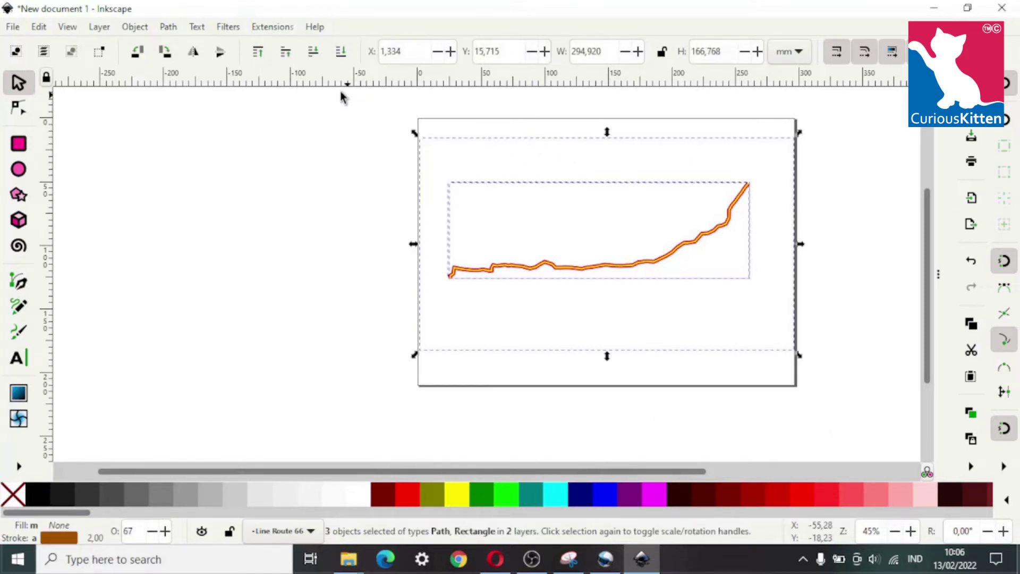
{"action": "left_click", "coordinate": [11, 29]}
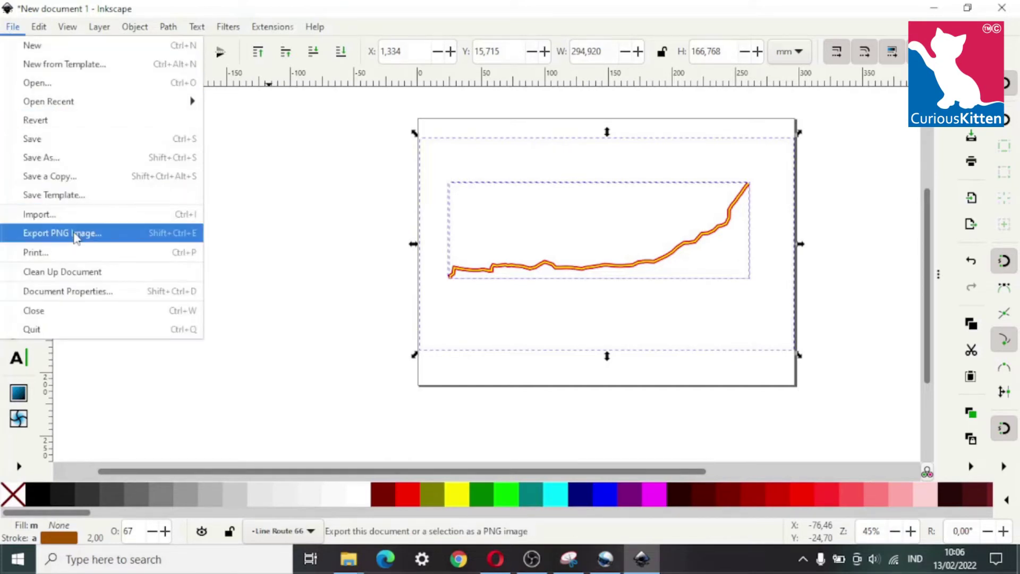
{"action": "left_click", "coordinate": [74, 233]}
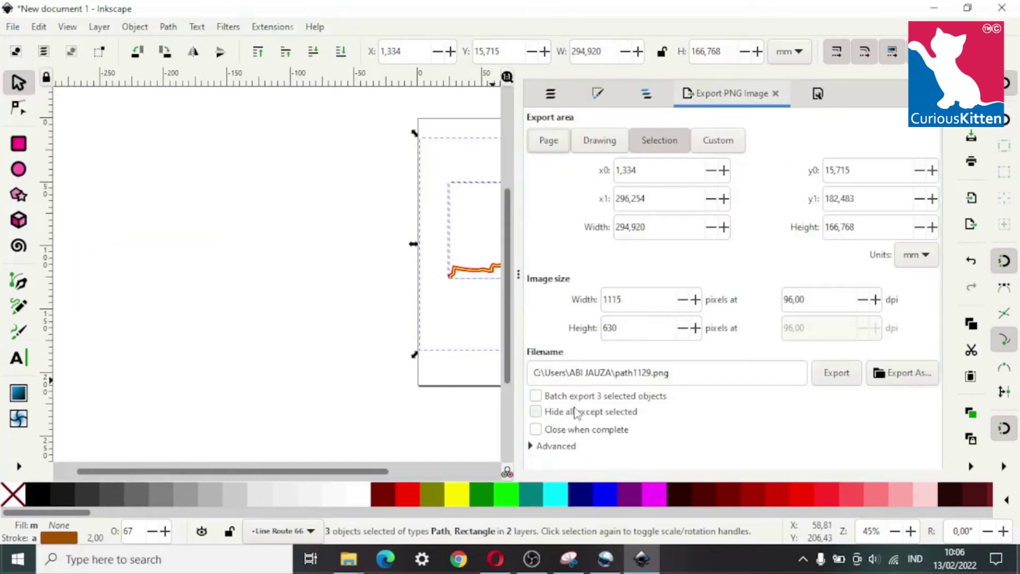
- Export the selection as Line.png into D:\OpenShot Practices, replacing the existing file, then hide the export settings and deselect everything
{"action": "left_click", "coordinate": [912, 375]}
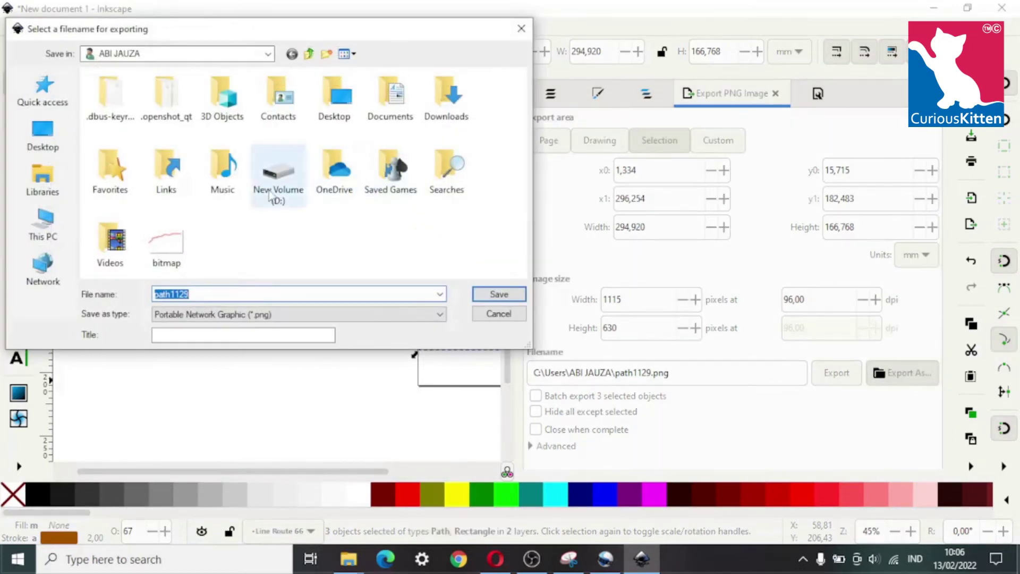
{"action": "left_click", "coordinate": [46, 231]}
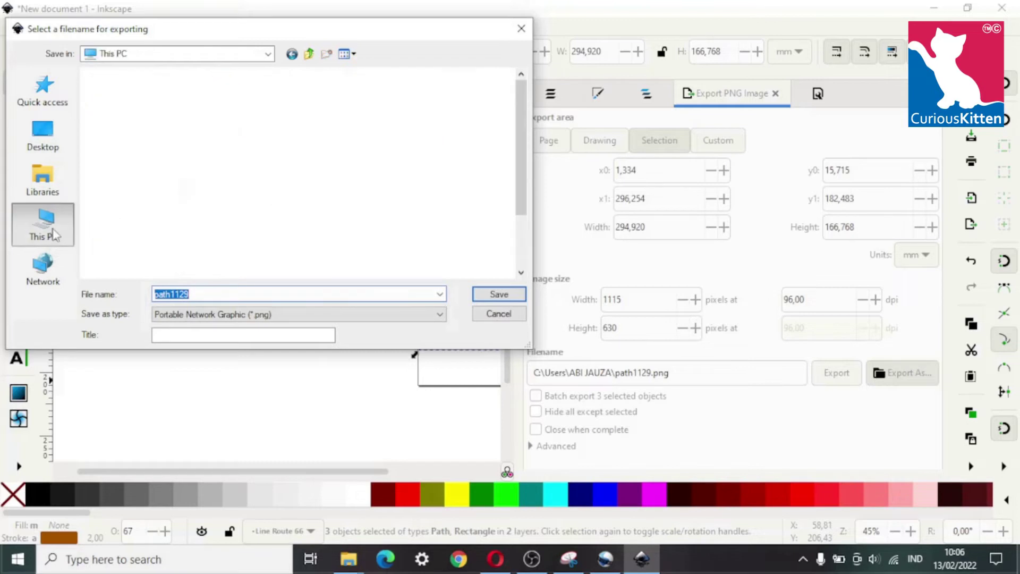
{"action": "double_click", "coordinate": [292, 113]}
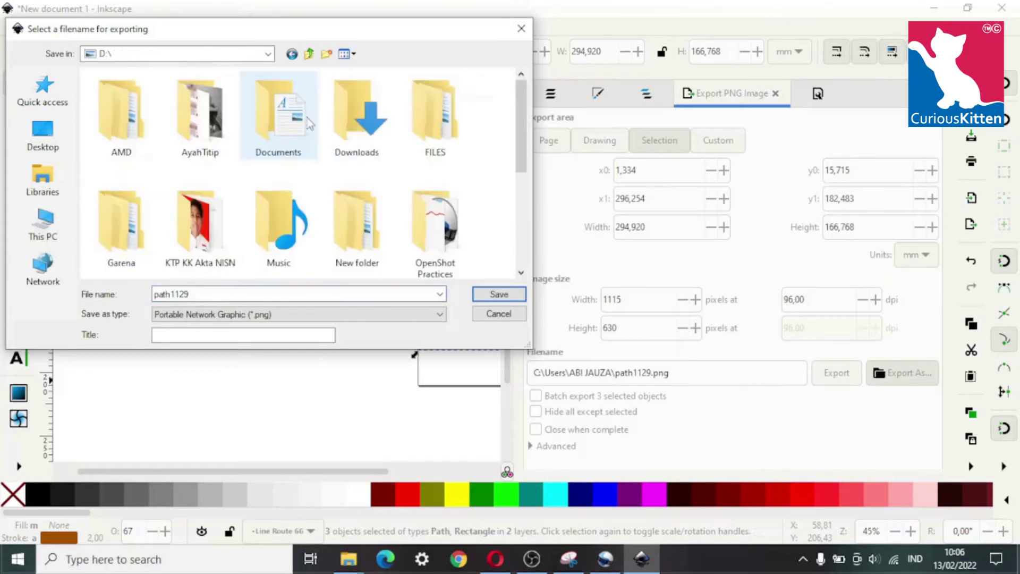
{"action": "scroll", "coordinate": [476, 166], "scroll_direction": "down", "scroll_amount": 2}
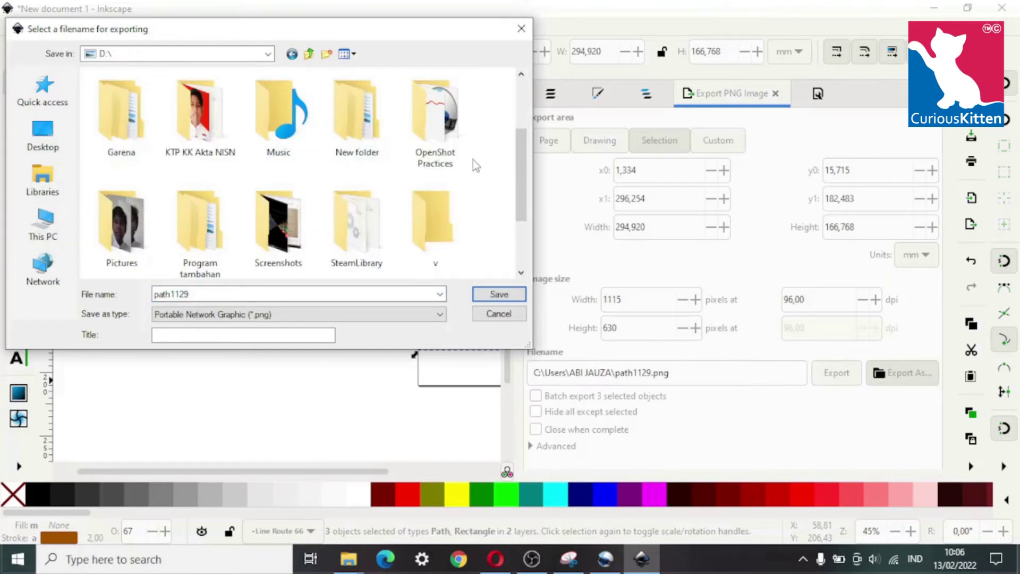
{"action": "double_click", "coordinate": [434, 121]}
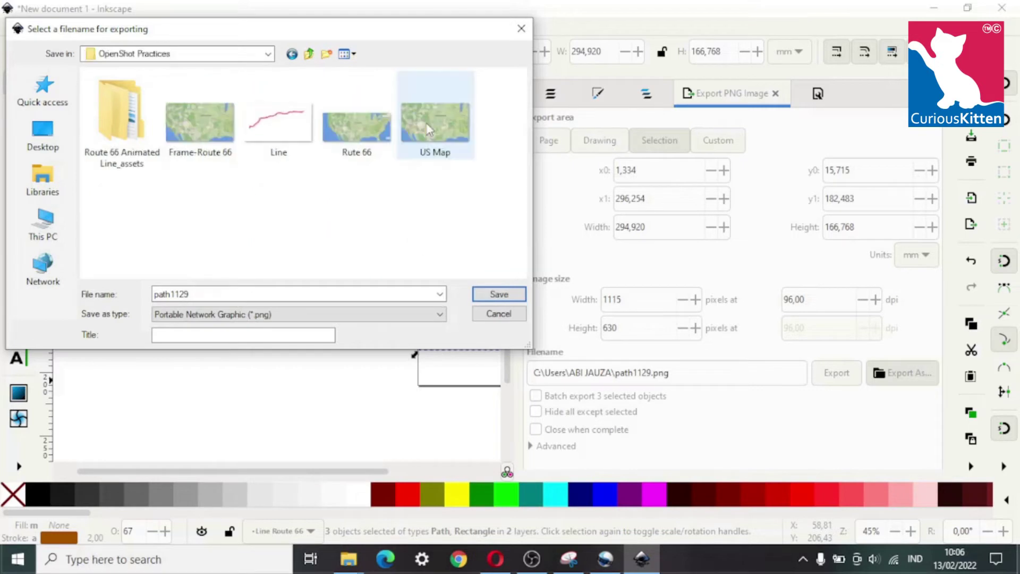
{"action": "left_click", "coordinate": [278, 153]}
{"action": "left_click", "coordinate": [489, 293]}
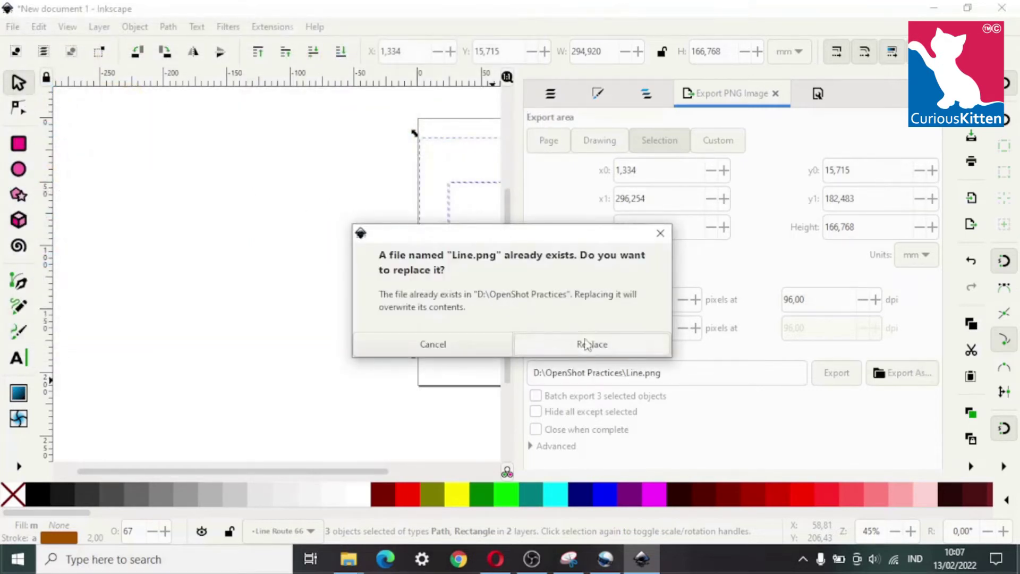
{"action": "left_click", "coordinate": [570, 347]}
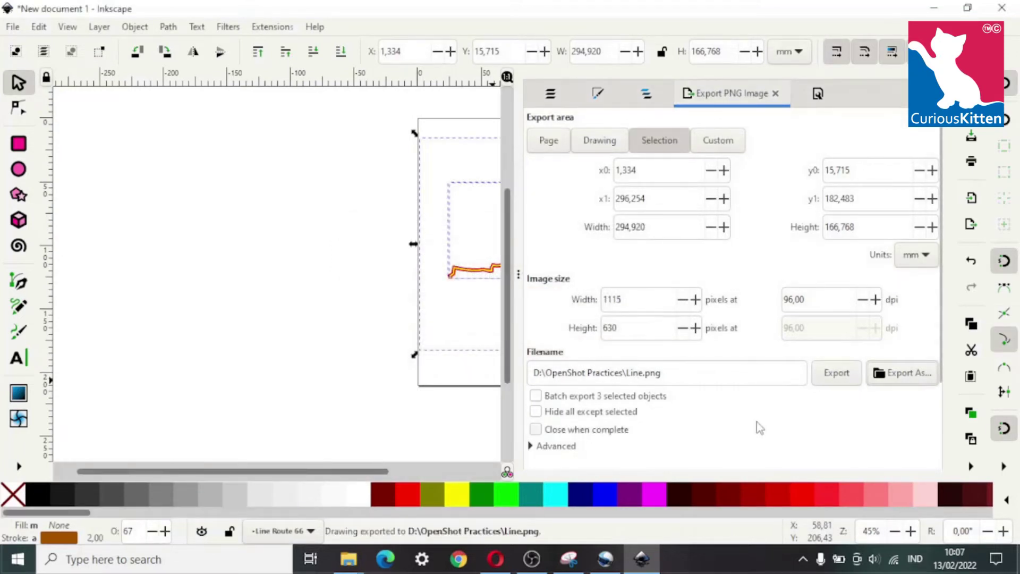
{"action": "left_click", "coordinate": [518, 277]}
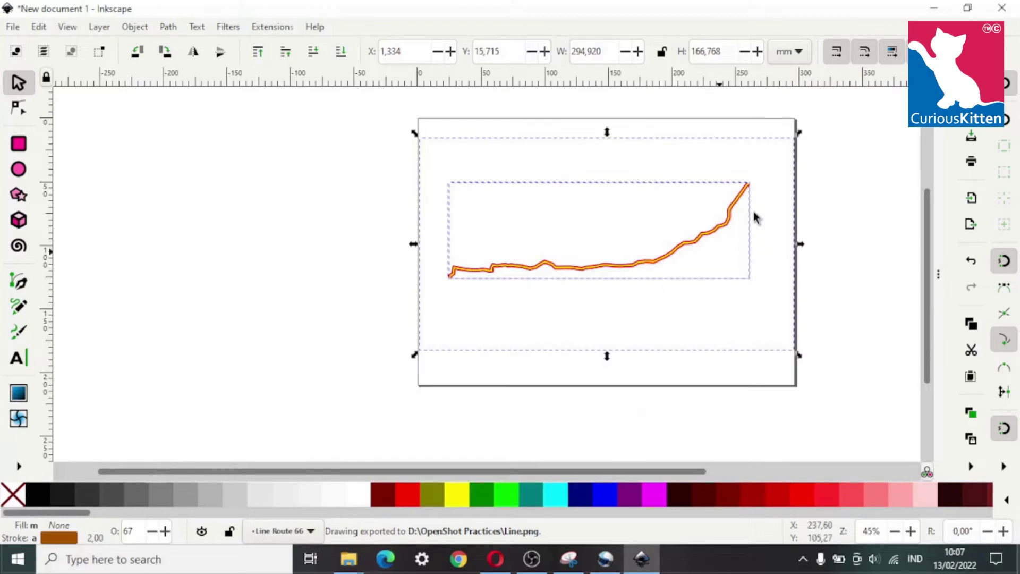
{"action": "left_click", "coordinate": [824, 226]}
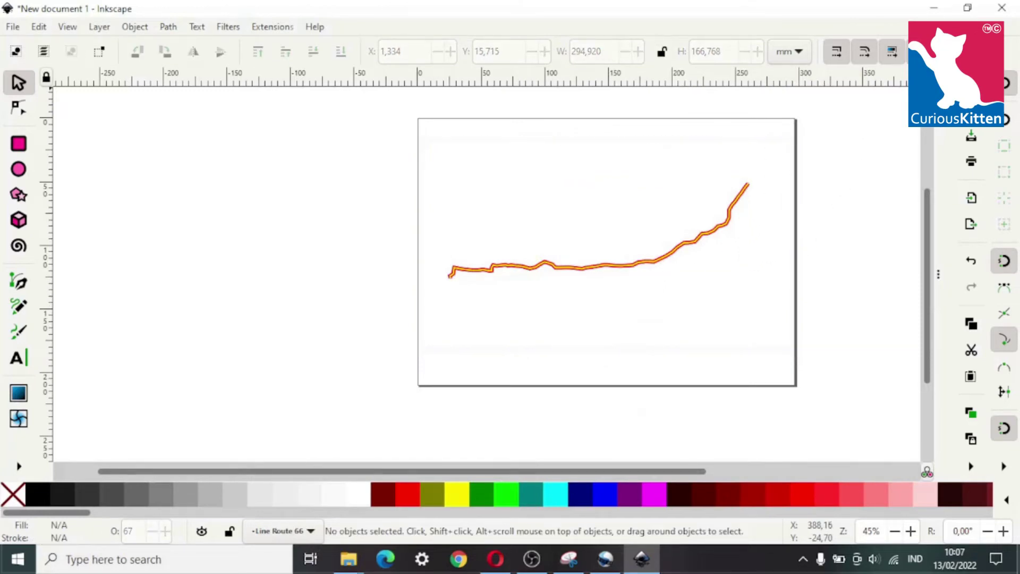
- Switch to OpenShot and import Line.png from the OpenShot Practices folder into the project files
{"action": "left_click", "coordinate": [934, 8]}
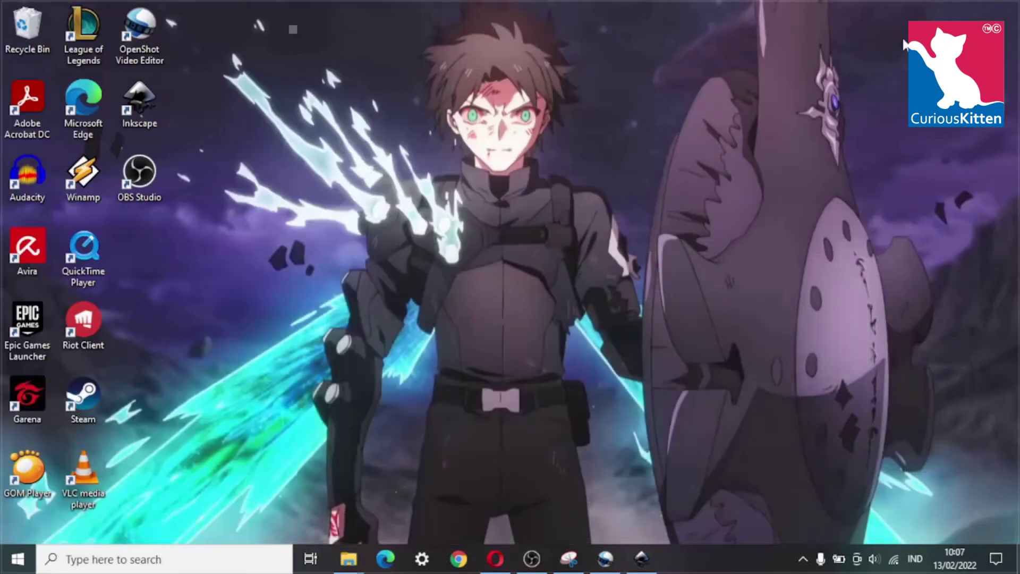
{"action": "left_click", "coordinate": [612, 565]}
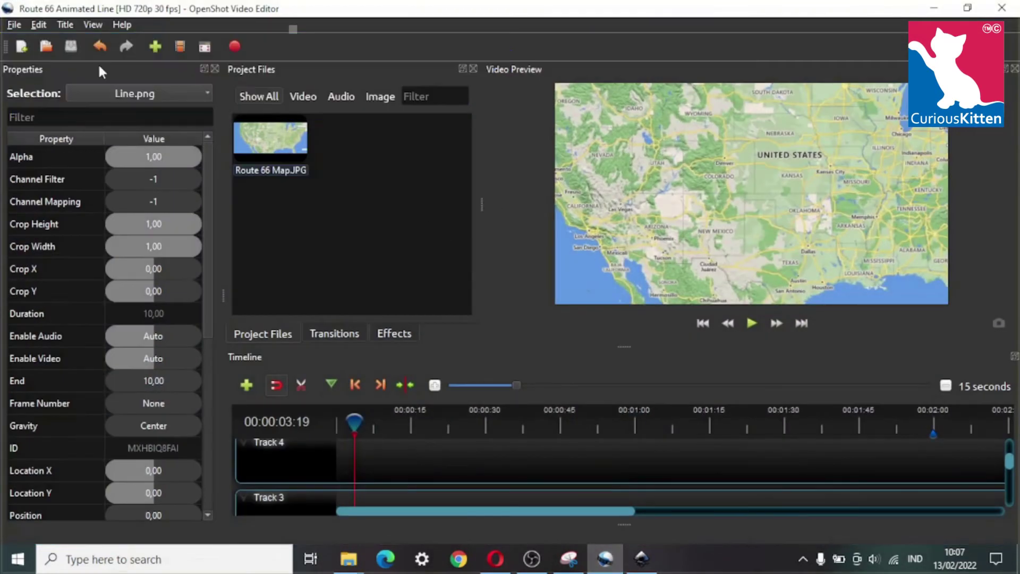
{"action": "left_click", "coordinate": [15, 25]}
{"action": "left_click", "coordinate": [36, 130]}
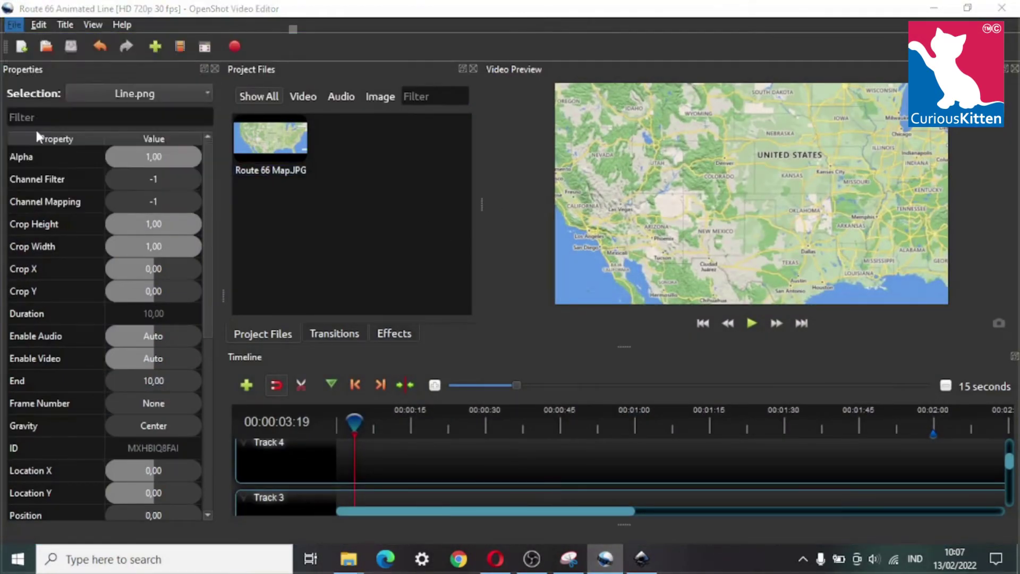
{"action": "left_click", "coordinate": [357, 163]}
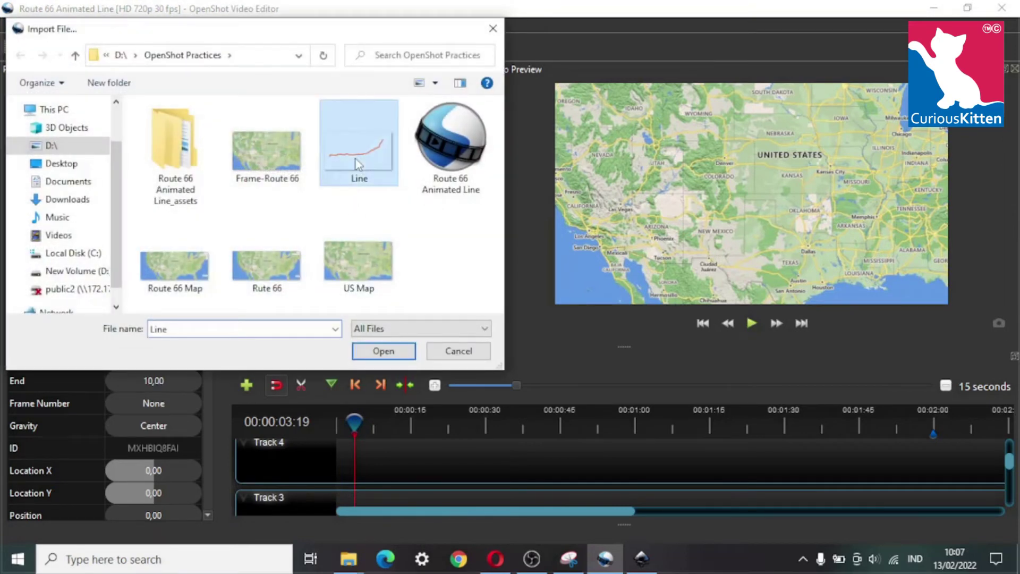
{"action": "left_click", "coordinate": [382, 352]}
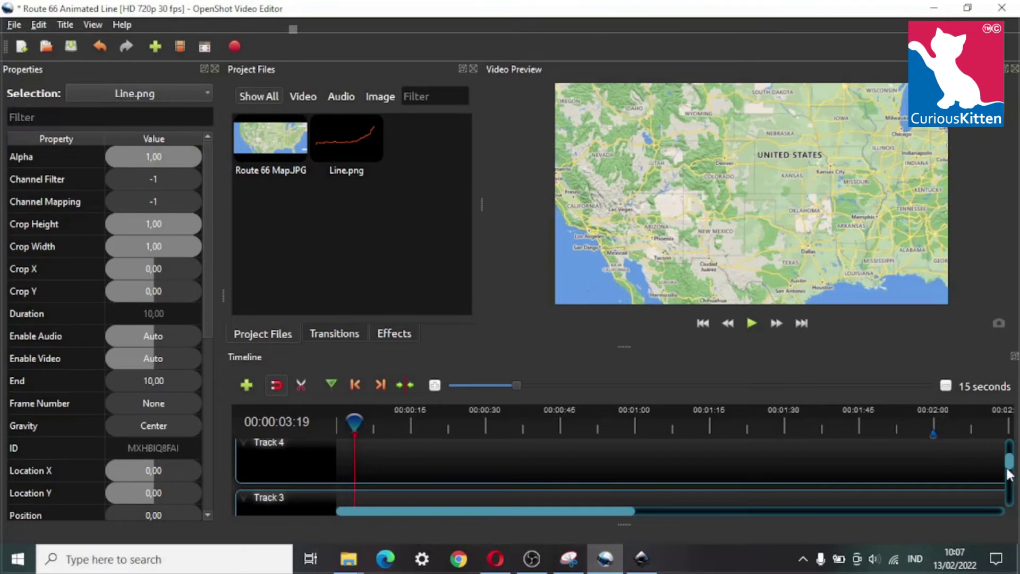
{"action": "left_click_drag", "start_coordinate": [1010, 473], "coordinate": [1015, 493]}
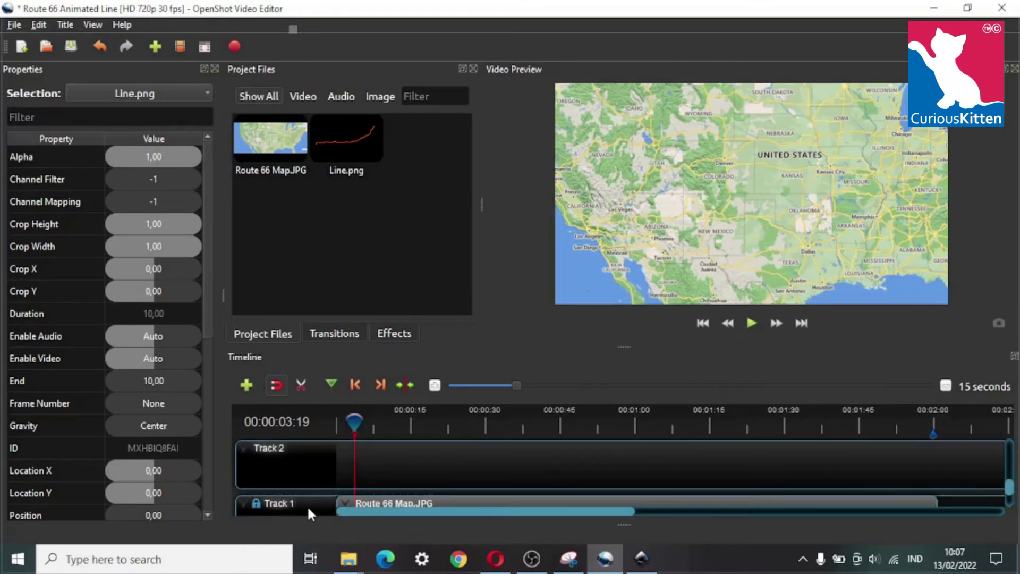
- Place Line.png at the start of Track 2 and extend it to the end of the map clip near 00:02:00
{"action": "left_click_drag", "start_coordinate": [354, 423], "coordinate": [277, 407]}
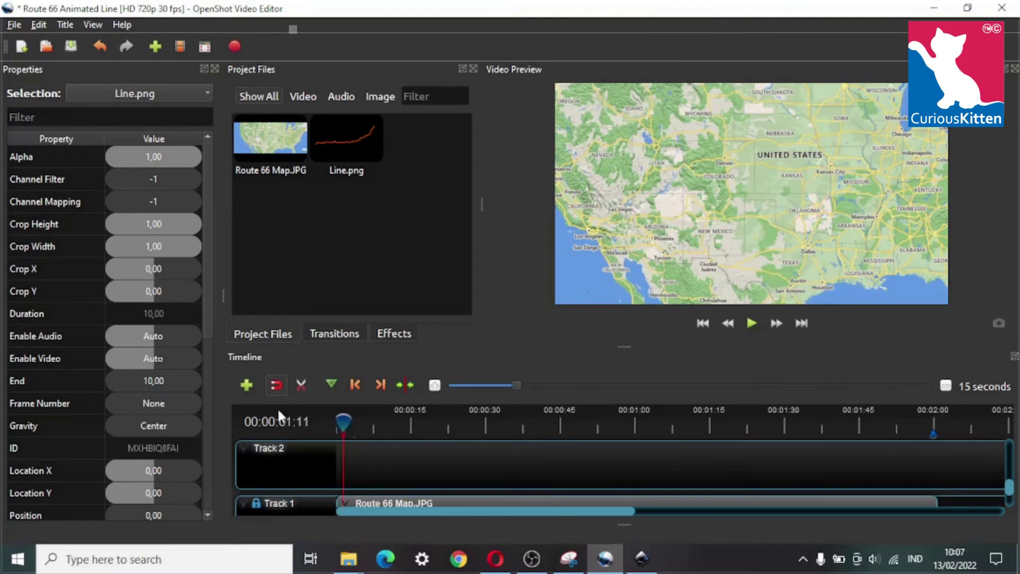
{"action": "left_click_drag", "start_coordinate": [353, 148], "coordinate": [937, 479]}
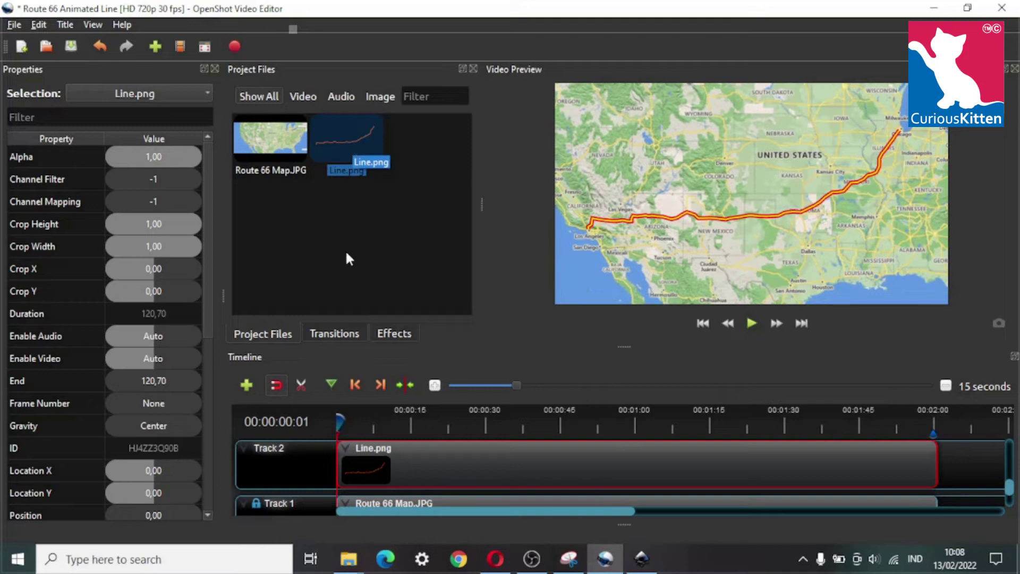
- Shift the Line.png clip to start at a marker at 00:00:14:22, trim its end to the two-minute marker, and save the project
{"action": "left_click_drag", "start_coordinate": [338, 415], "coordinate": [410, 420]}
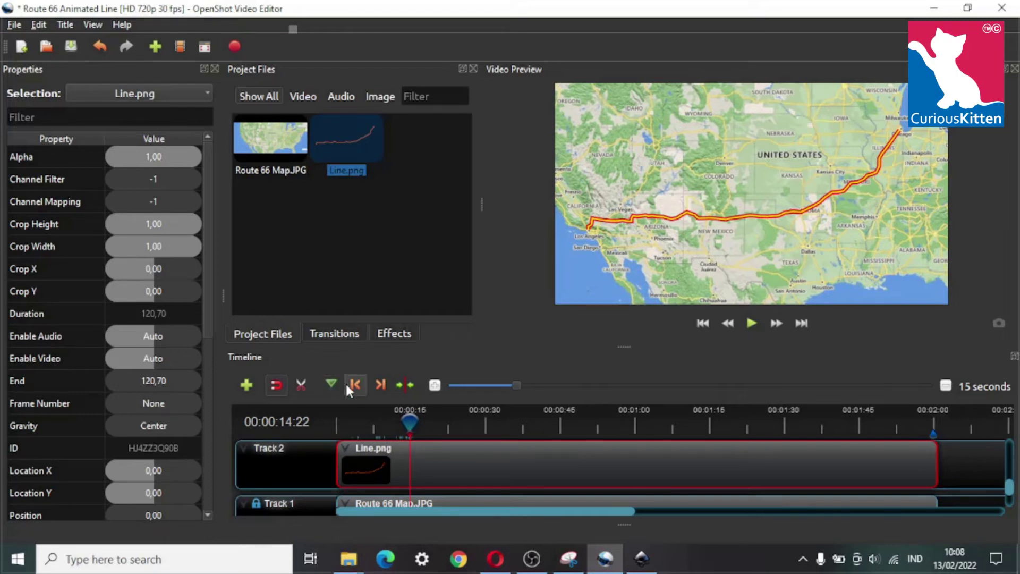
{"action": "left_click_drag", "start_coordinate": [359, 467], "coordinate": [512, 462]}
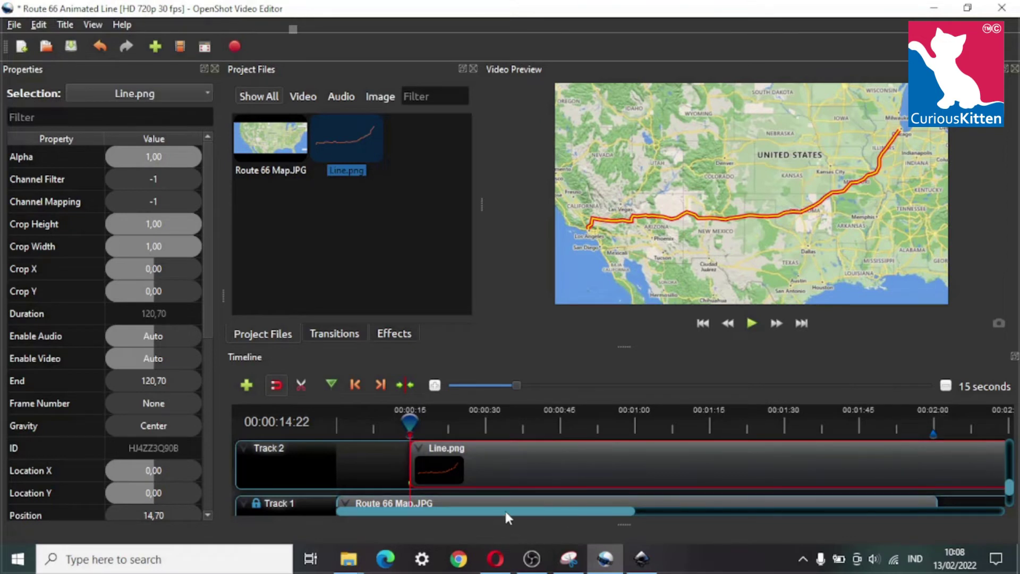
{"action": "left_click_drag", "start_coordinate": [505, 510], "coordinate": [544, 511]}
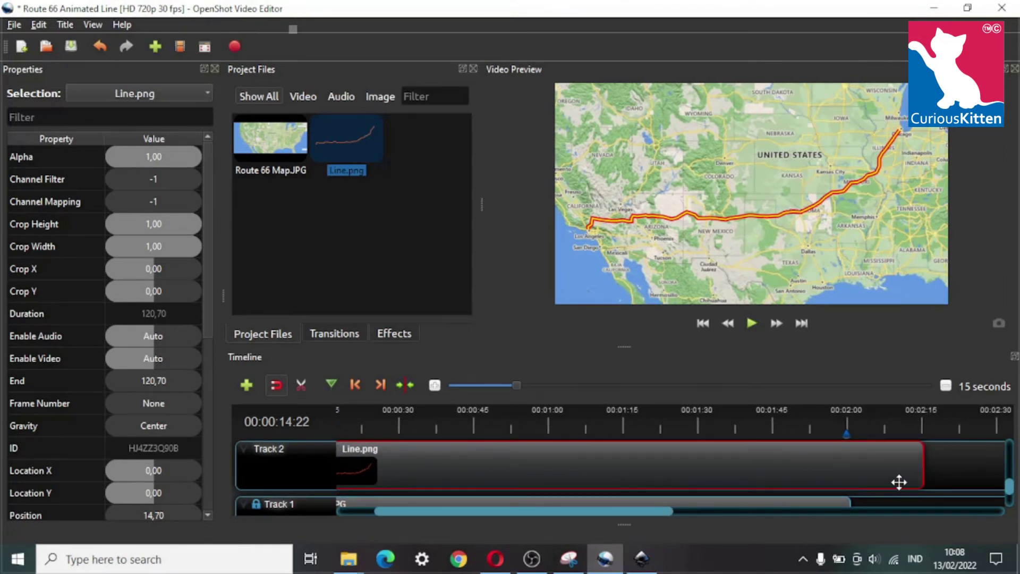
{"action": "left_click_drag", "start_coordinate": [923, 472], "coordinate": [847, 466]}
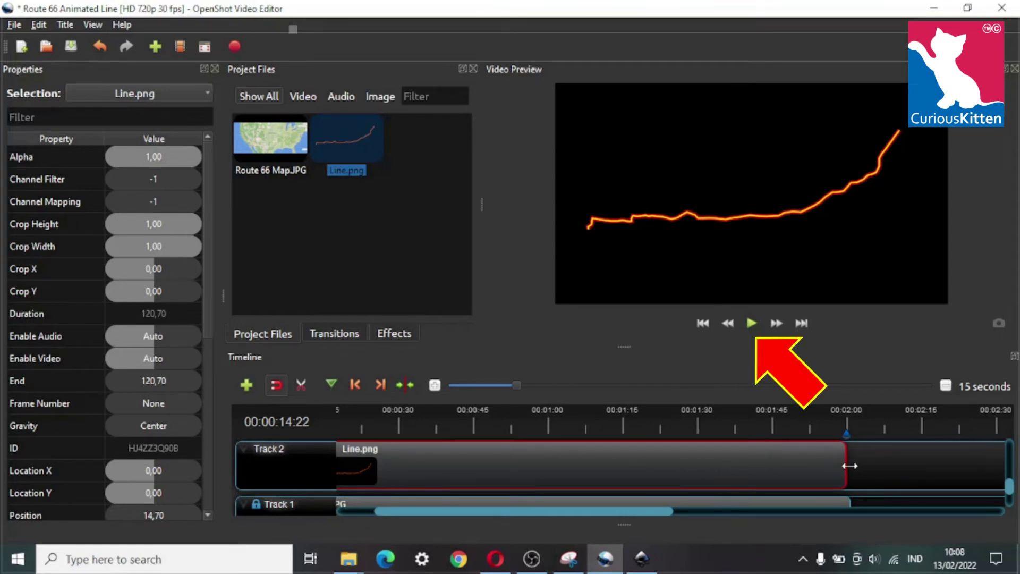
{"action": "key", "text": "ctrl+s"}
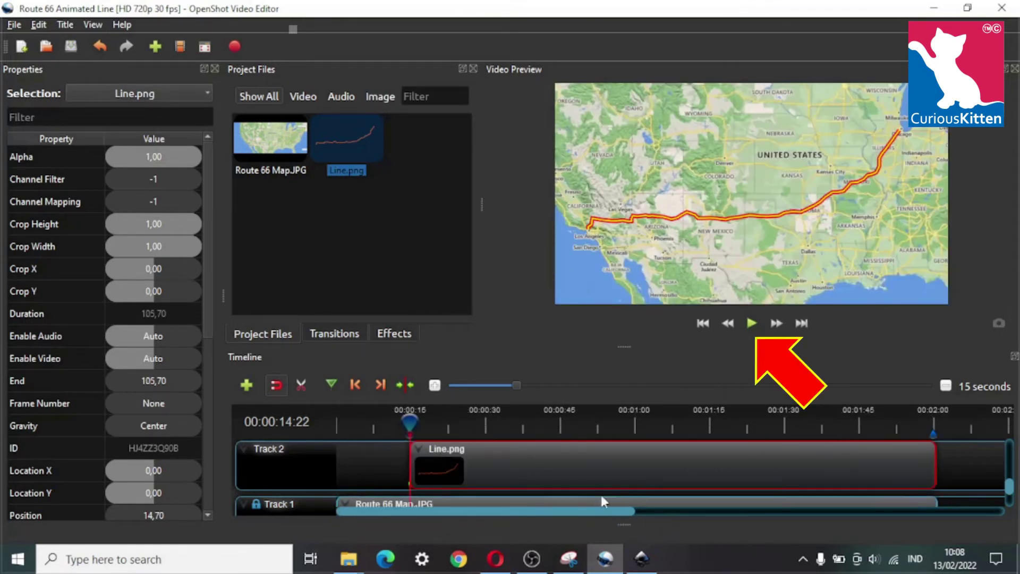
- Play the timeline to 00:00:42:10, add a marker there, and return the playhead to the marker at the start of Line.png
{"action": "left_click", "coordinate": [752, 325]}
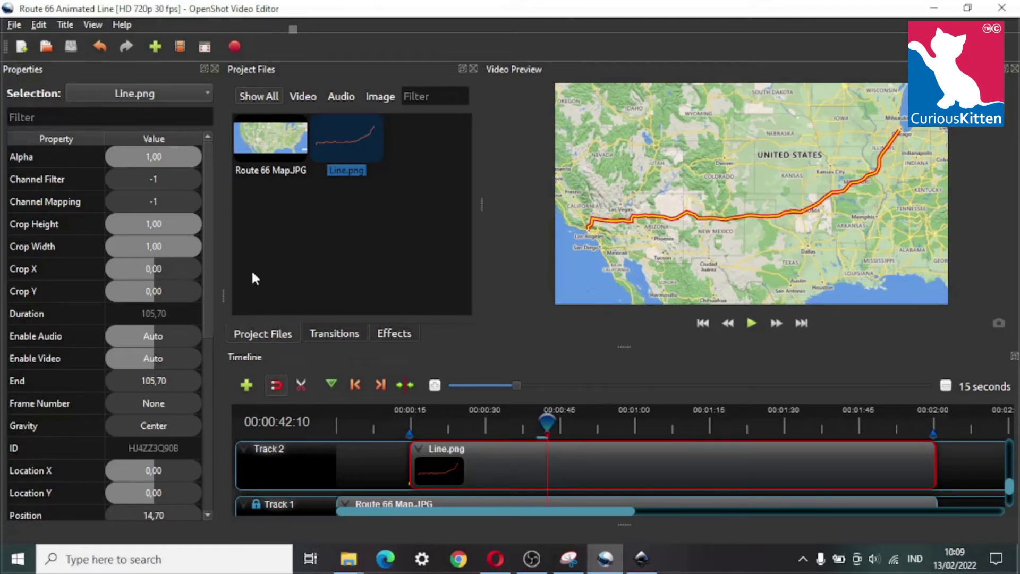
{"action": "left_click", "coordinate": [330, 382]}
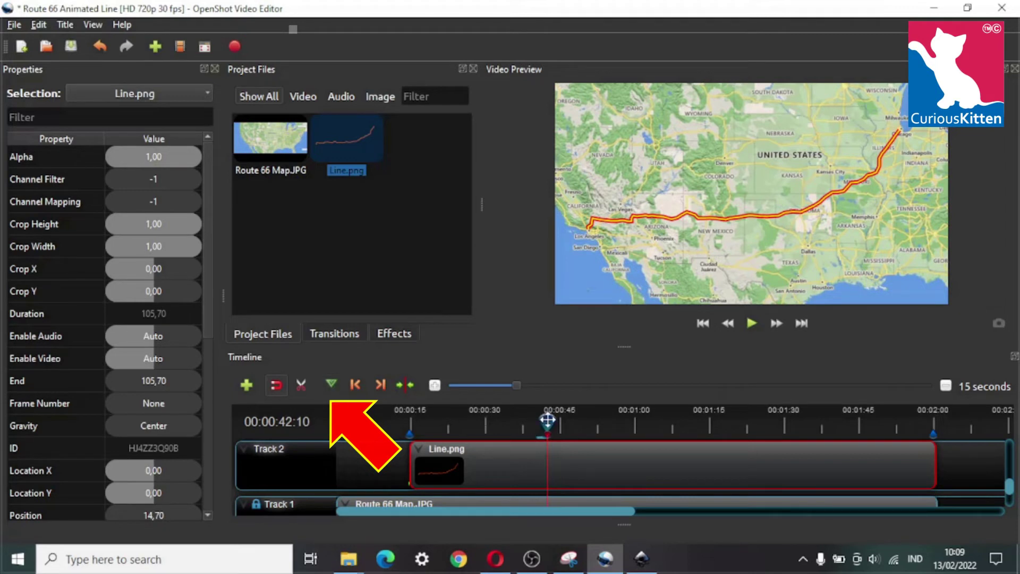
{"action": "left_click_drag", "start_coordinate": [547, 420], "coordinate": [594, 421]}
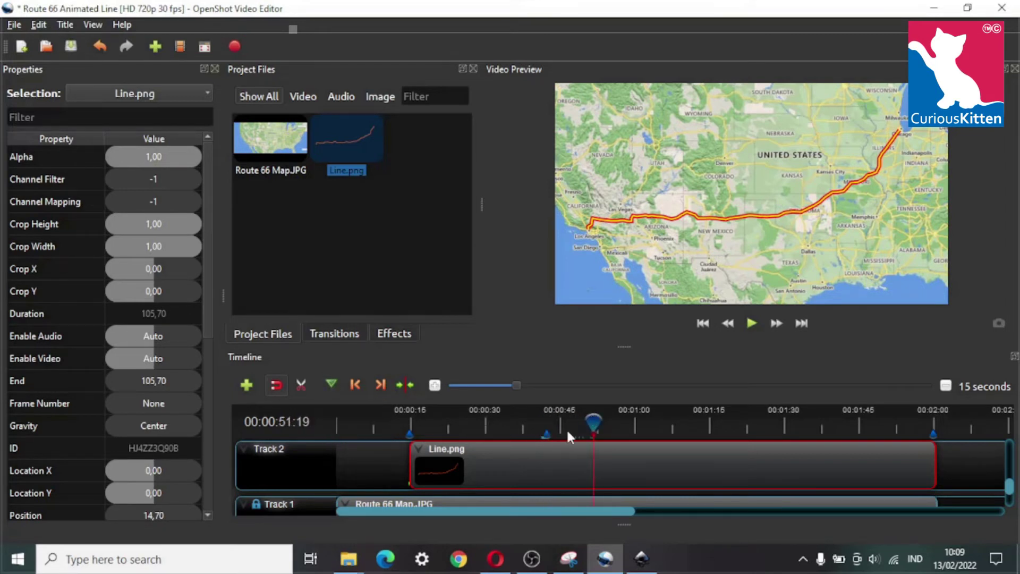
{"action": "left_click", "coordinate": [356, 385]}
{"action": "left_click", "coordinate": [355, 382]}
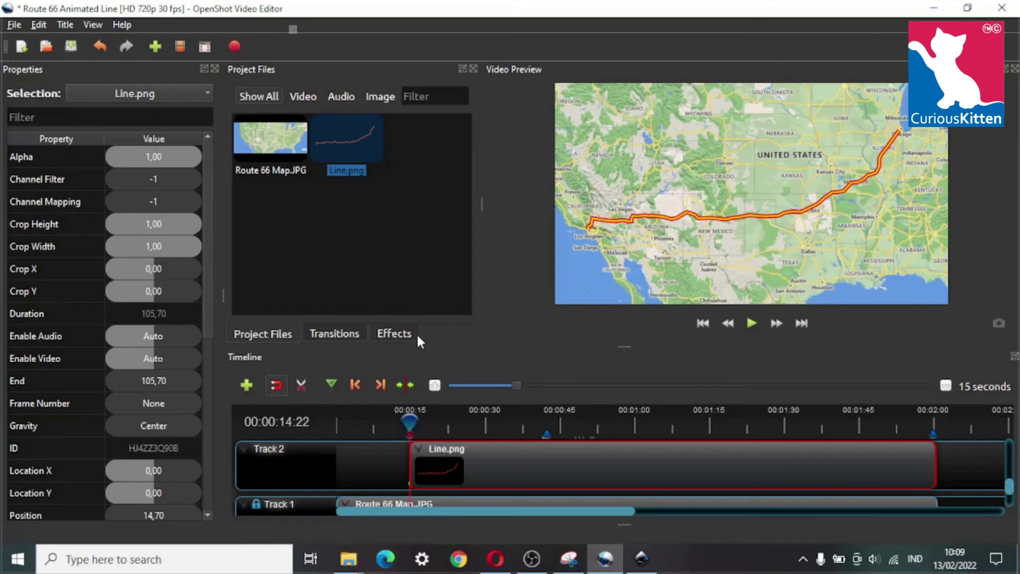
- Apply the Crop effect to the Line.png clip on Track 2 and open the effect's properties
{"action": "left_click", "coordinate": [397, 333]}
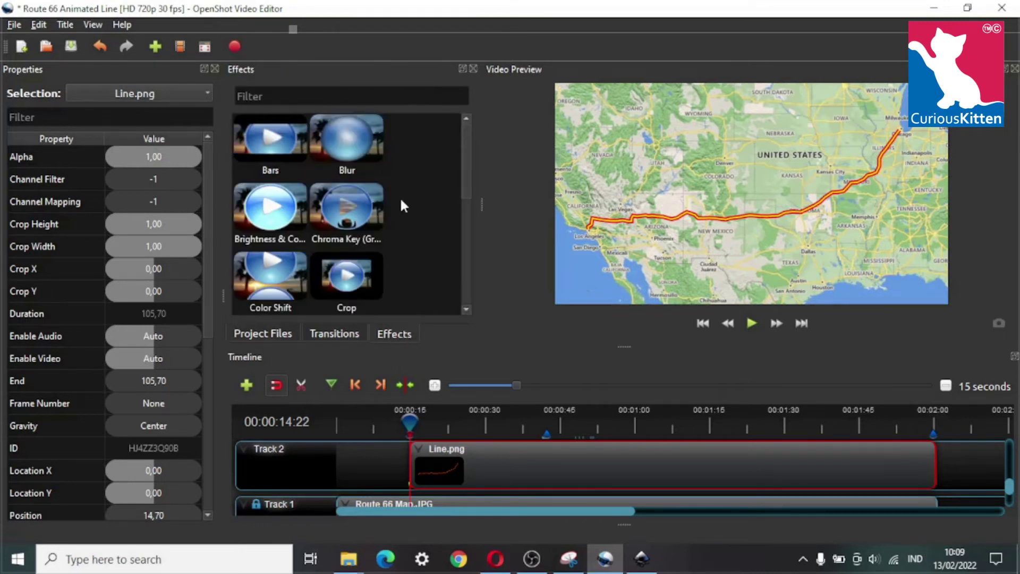
{"action": "scroll", "coordinate": [394, 191], "scroll_direction": "down", "scroll_amount": 2}
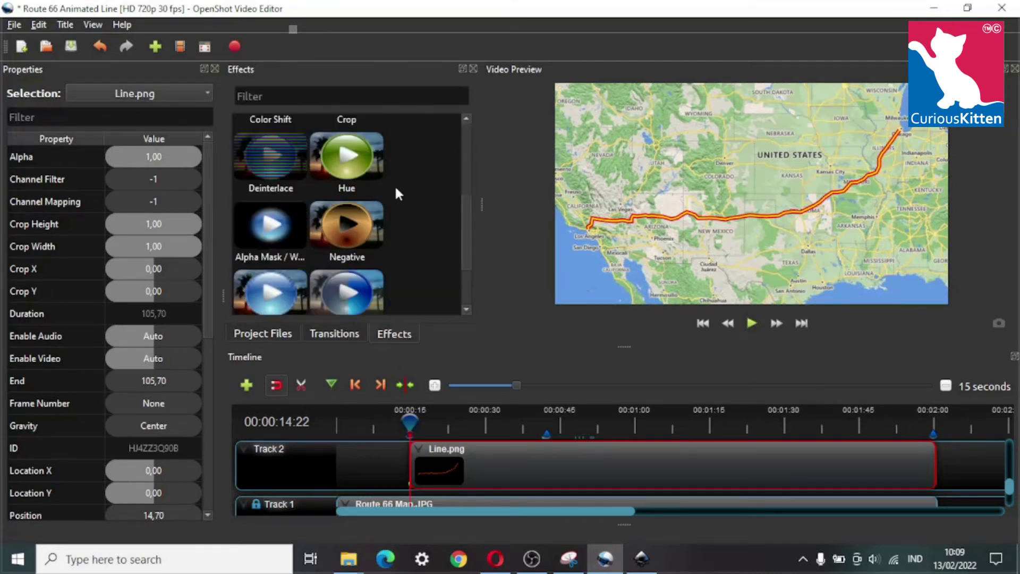
{"action": "scroll", "coordinate": [407, 198], "scroll_direction": "down", "scroll_amount": 2}
{"action": "scroll", "coordinate": [418, 210], "scroll_direction": "up", "scroll_amount": 5}
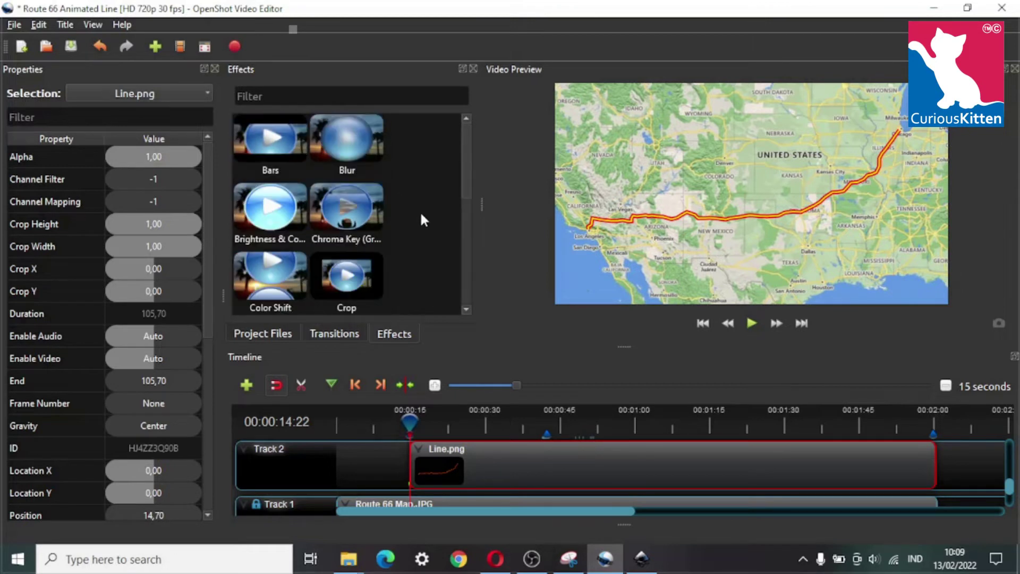
{"action": "scroll", "coordinate": [410, 199], "scroll_direction": "down", "scroll_amount": 2}
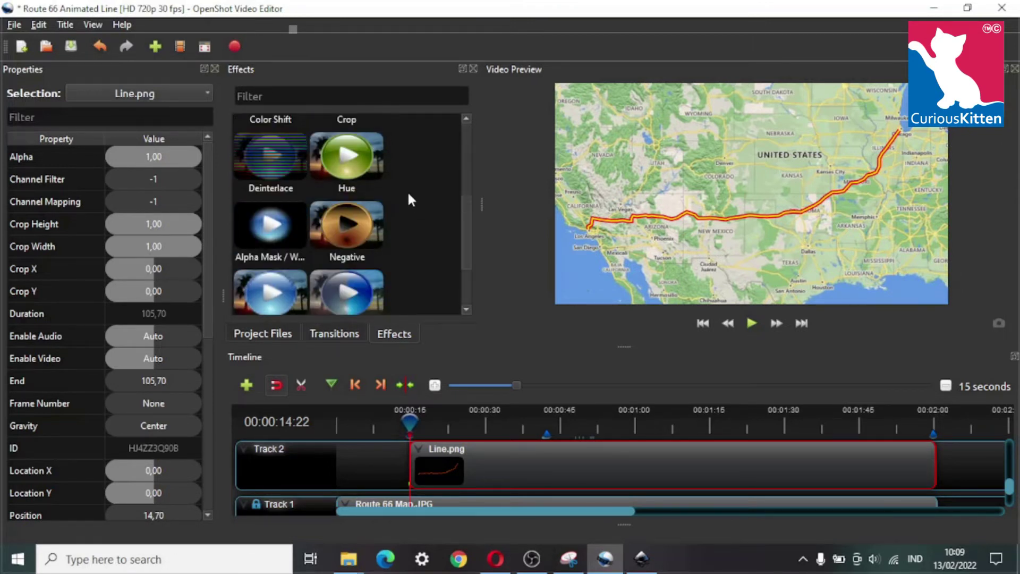
{"action": "scroll", "coordinate": [409, 200], "scroll_direction": "down", "scroll_amount": 2}
{"action": "scroll", "coordinate": [408, 207], "scroll_direction": "up", "scroll_amount": 4}
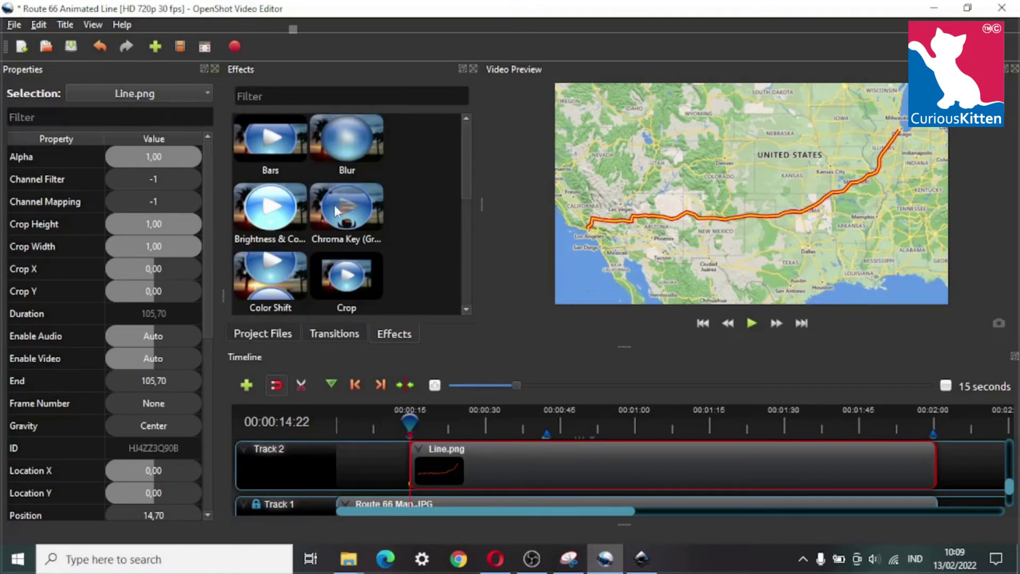
{"action": "scroll", "coordinate": [390, 212], "scroll_direction": "down", "scroll_amount": 2}
{"action": "scroll", "coordinate": [390, 209], "scroll_direction": "up", "scroll_amount": 2}
{"action": "left_click", "coordinate": [348, 278]}
{"action": "scroll", "coordinate": [387, 239], "scroll_direction": "down", "scroll_amount": 2}
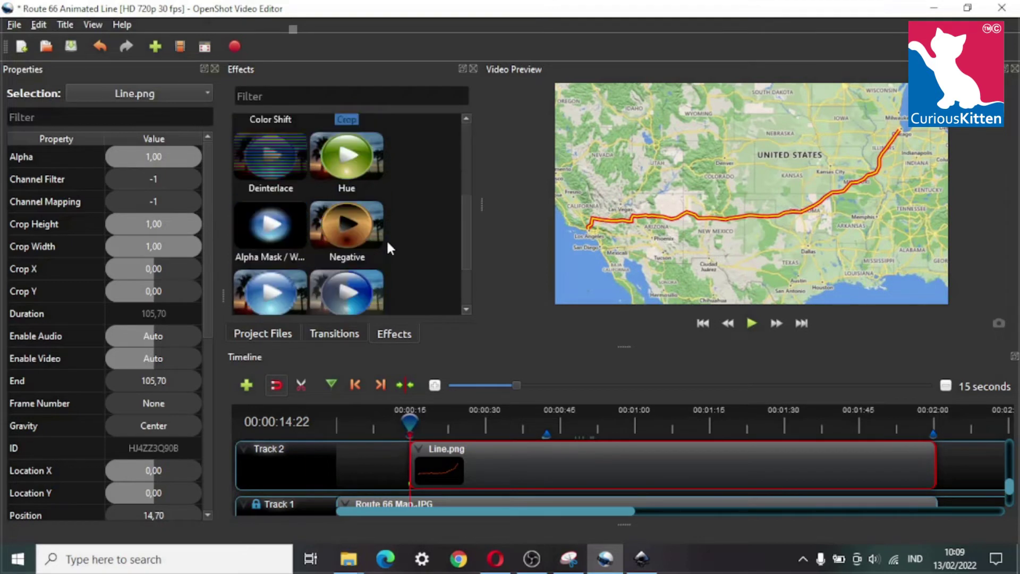
{"action": "scroll", "coordinate": [388, 239], "scroll_direction": "up", "scroll_amount": 2}
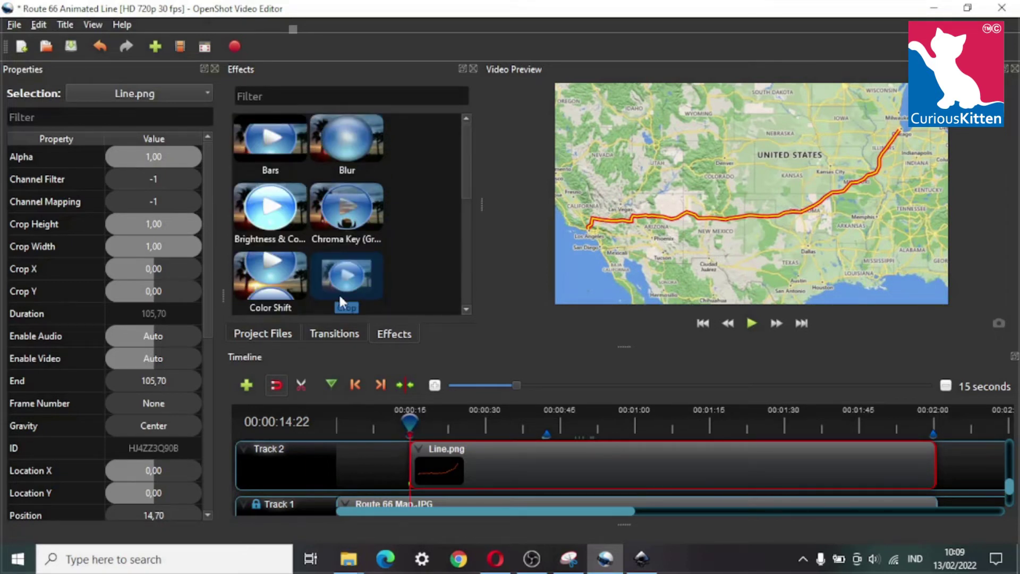
{"action": "left_click_drag", "start_coordinate": [344, 311], "coordinate": [498, 463]}
{"action": "left_click", "coordinate": [433, 450]}
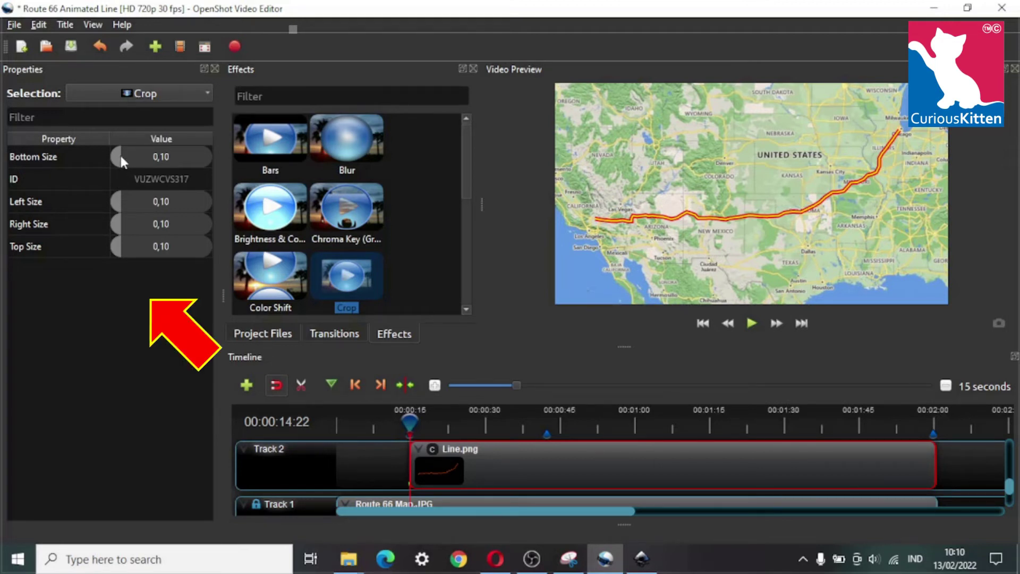
- Set the Crop effect's bottom, top and right sizes to 0,00 and its left size to 0,88 at the clip's start
{"action": "left_click_drag", "start_coordinate": [120, 155], "coordinate": [112, 156]}
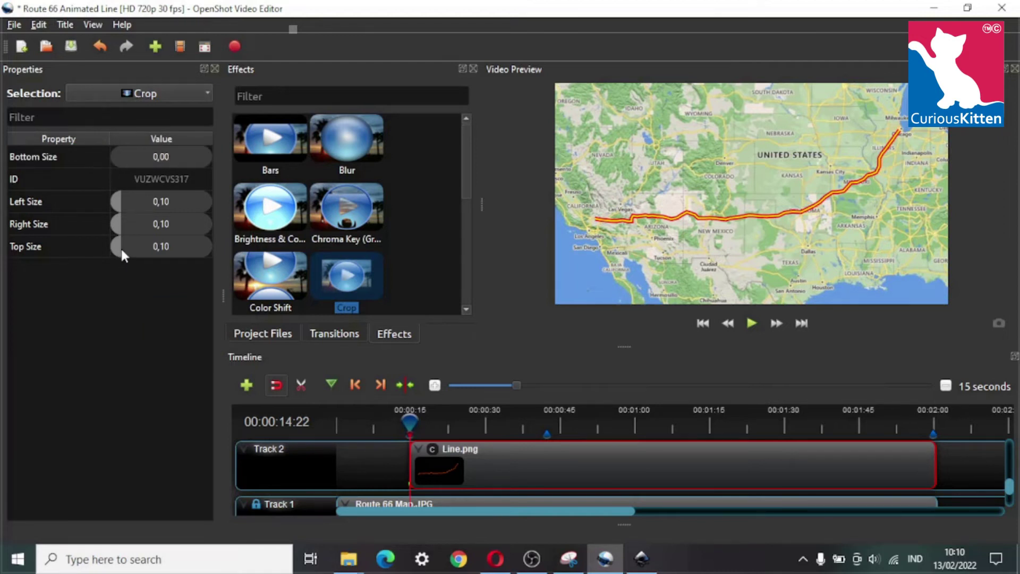
{"action": "left_click_drag", "start_coordinate": [120, 247], "coordinate": [127, 243]}
{"action": "left_click_drag", "start_coordinate": [119, 222], "coordinate": [107, 199]}
{"action": "left_click_drag", "start_coordinate": [112, 205], "coordinate": [201, 207]}
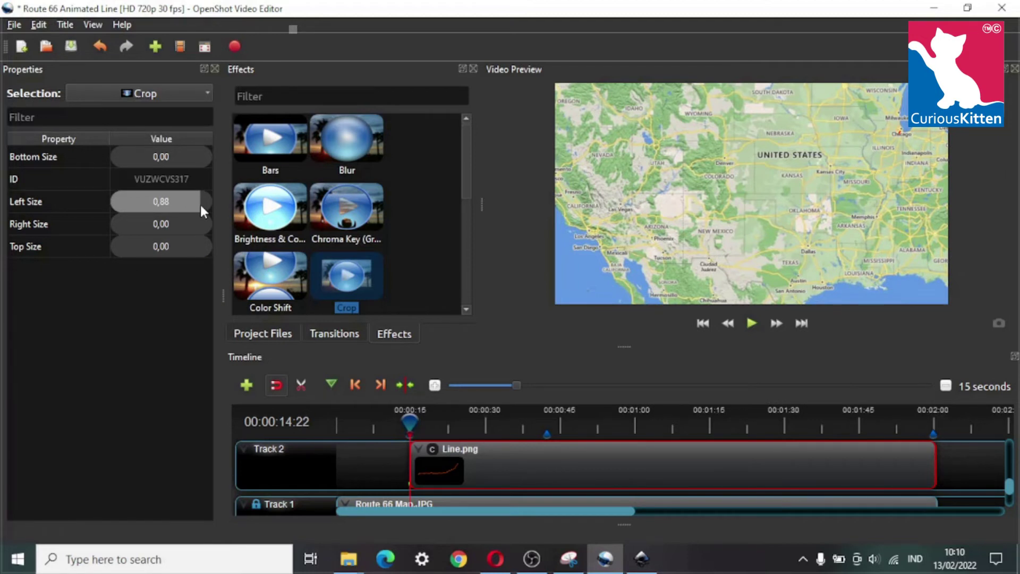
{"action": "mouse_move", "coordinate": [199, 205]}
{"action": "left_mouse_down"}
{"action": "mouse_move", "coordinate": [176, 208]}
{"action": "mouse_move", "coordinate": [198, 206]}
{"action": "left_mouse_up"}
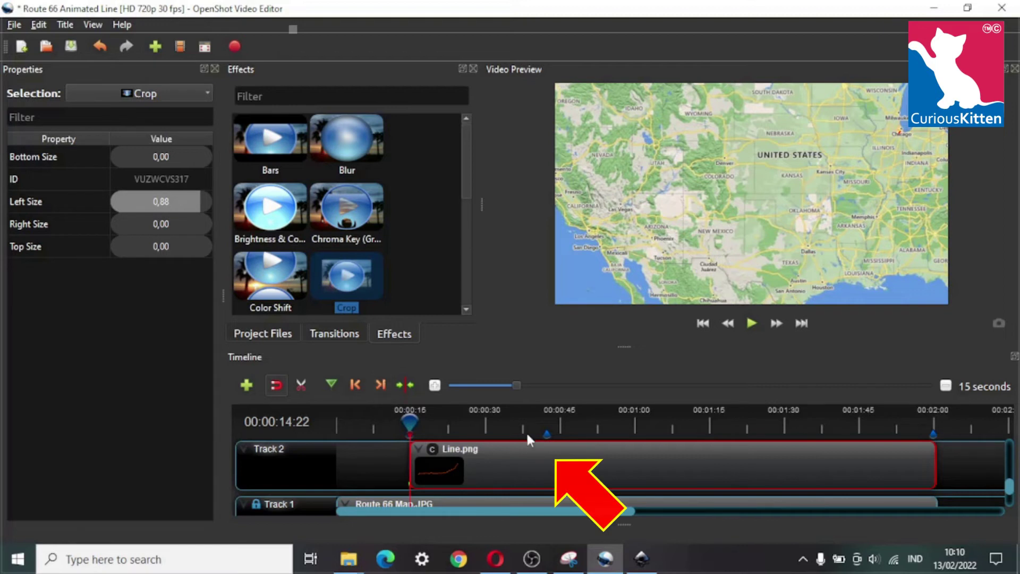
- At the 00:00:42:10 marker, keyframe the Crop effect's left size to 0,05 to reveal the whole route line
{"action": "left_click", "coordinate": [379, 387]}
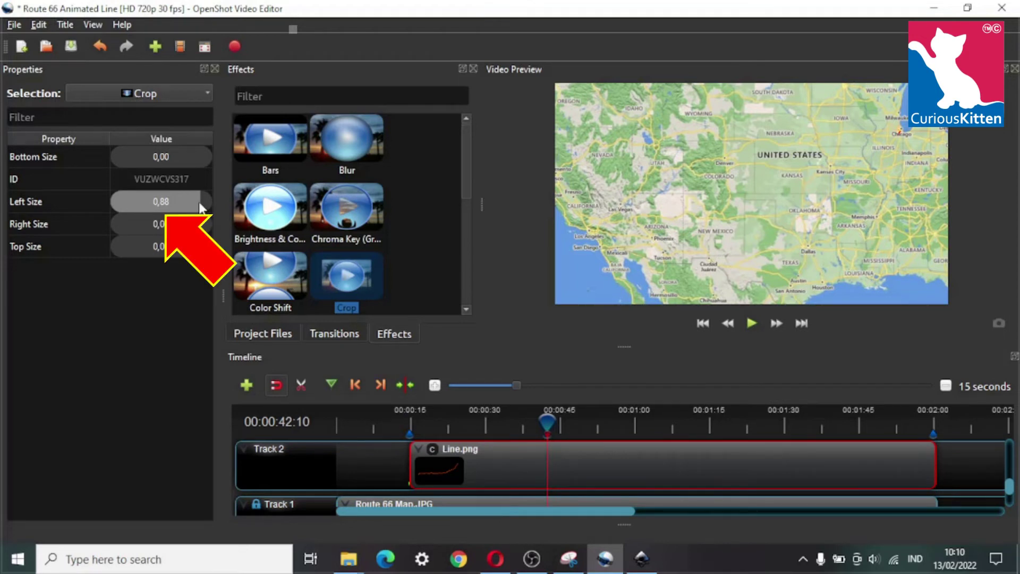
{"action": "left_click_drag", "start_coordinate": [192, 202], "coordinate": [116, 202]}
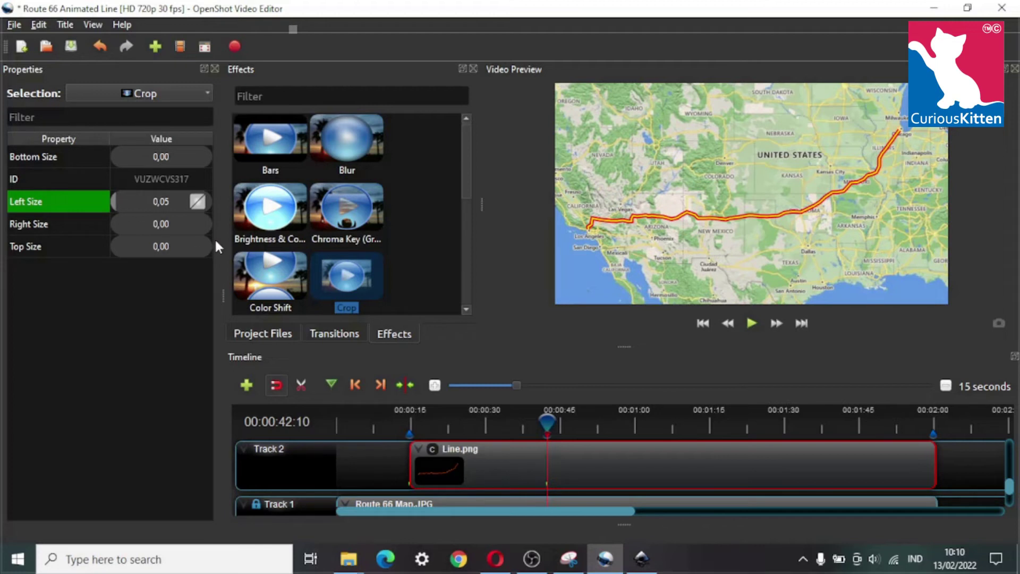
- Preview the line animation from about 00:00:07:16 until past the second marker, and save the project
{"action": "left_click", "coordinate": [373, 427]}
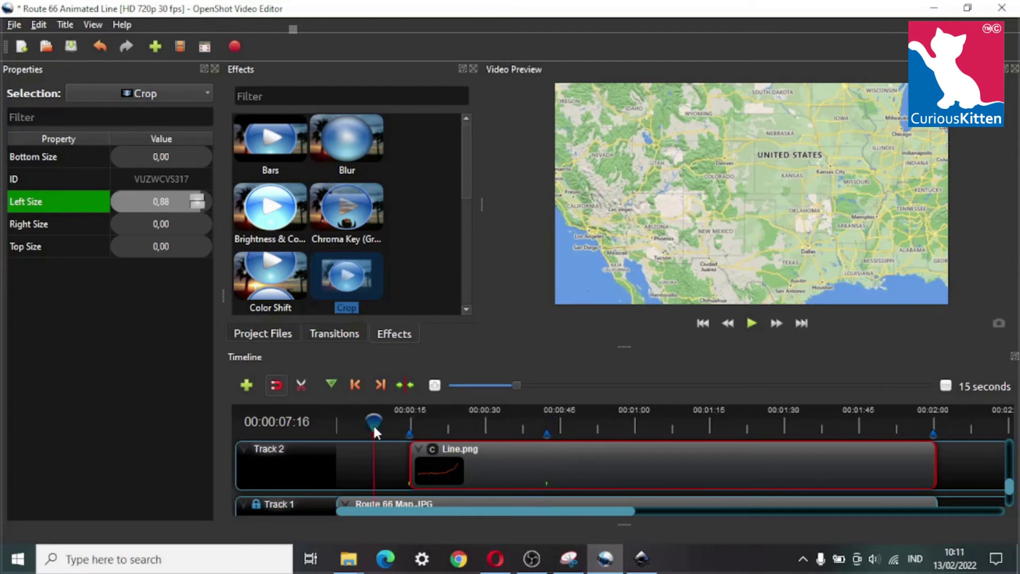
{"action": "left_click", "coordinate": [750, 328]}
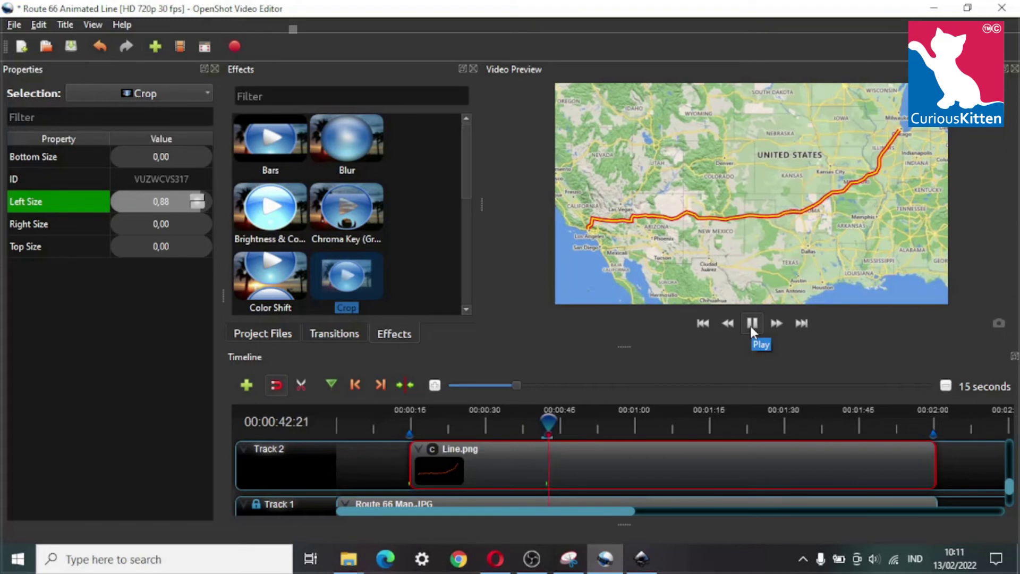
{"action": "key", "text": "ctrl+s"}
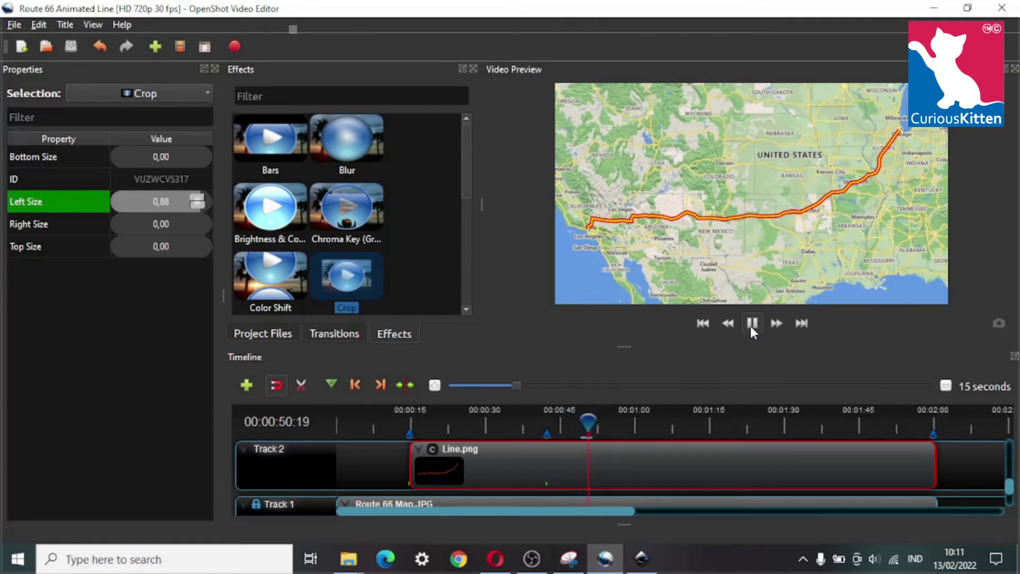
{"action": "left_click", "coordinate": [751, 326]}
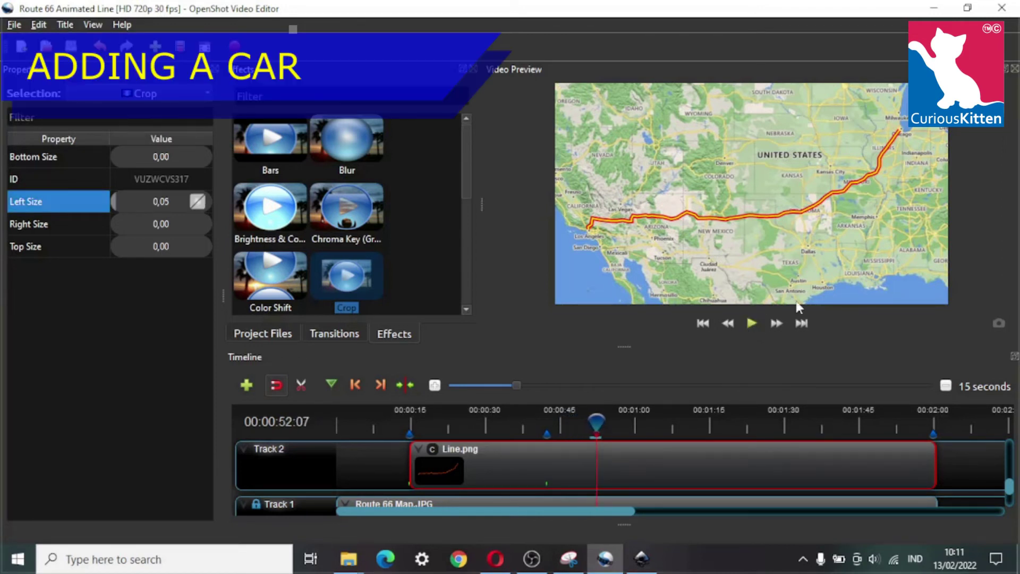
- Minimize OpenShot, switch to the Opera browser, and search the web for "car icon png"
{"action": "left_click", "coordinate": [934, 8]}
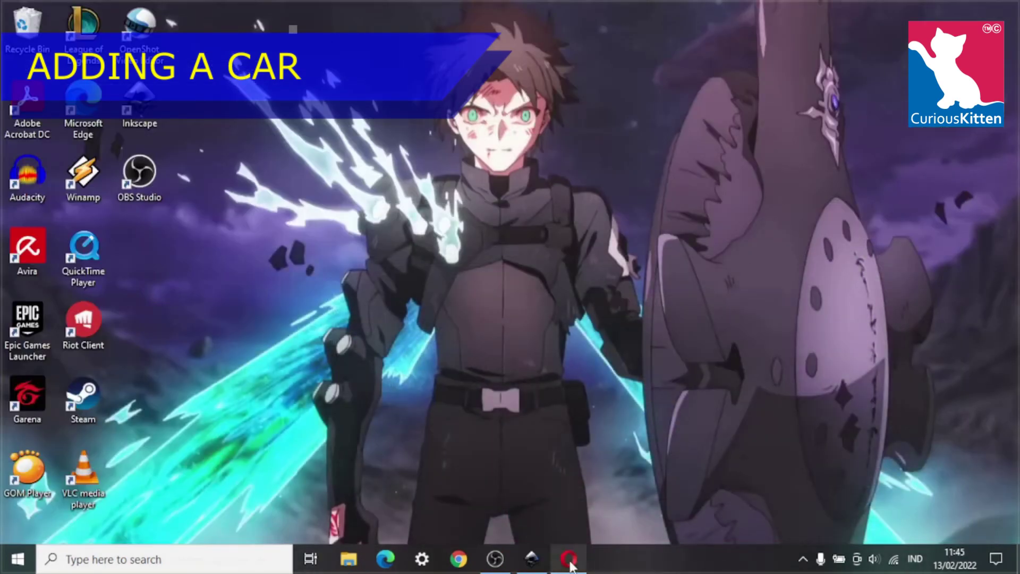
{"action": "mouse_move", "coordinate": [568, 558]}
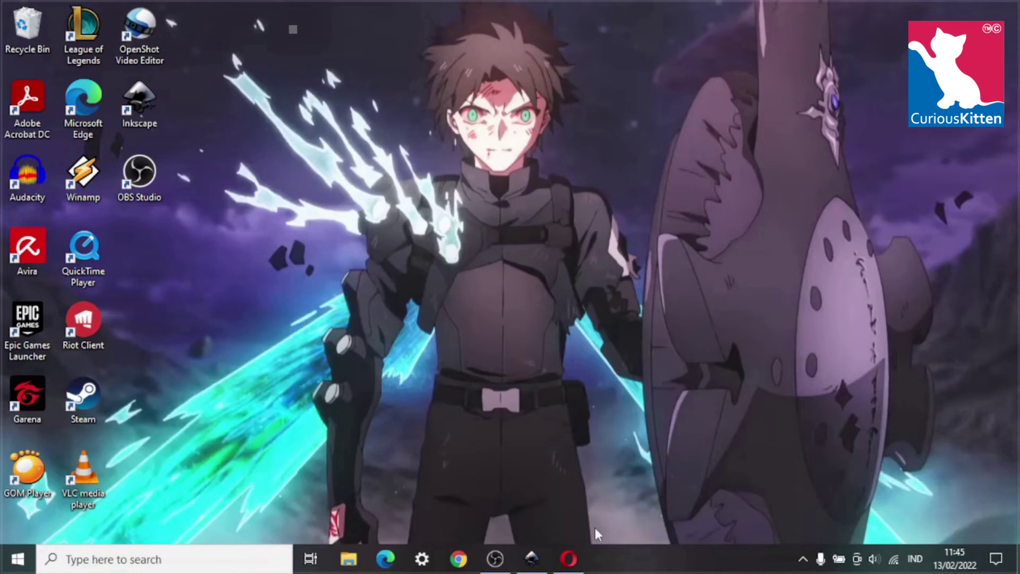
{"action": "left_click", "coordinate": [569, 558]}
{"action": "left_click", "coordinate": [265, 37]}
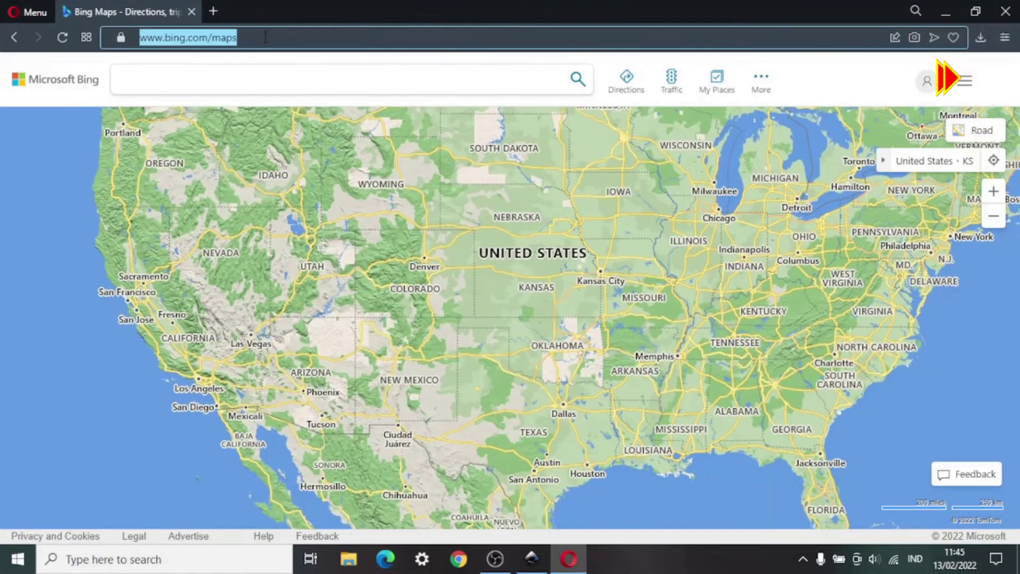
{"action": "type", "text": "car icon png"}
{"action": "key", "text": "Return"}
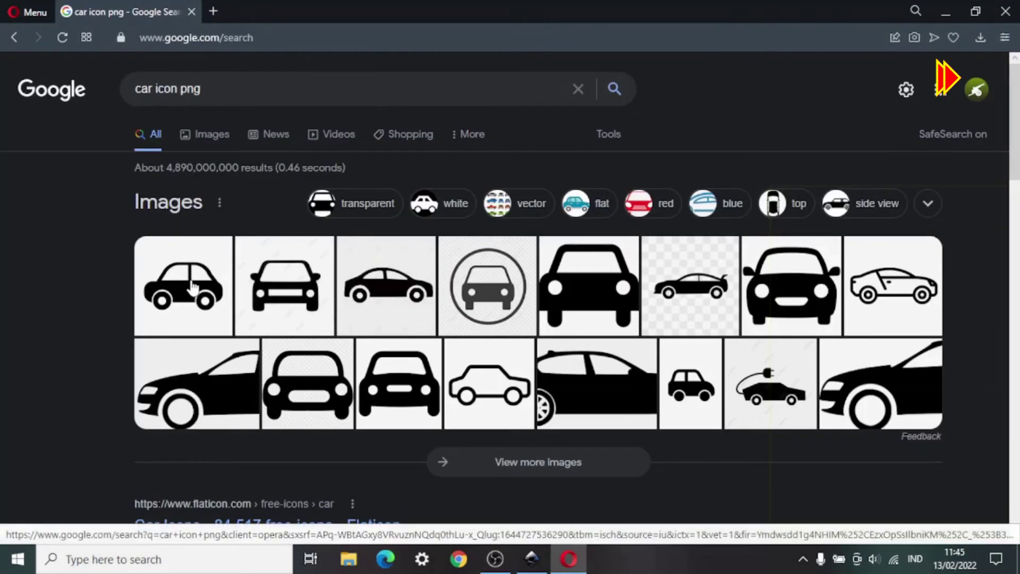
- From the image results, open the black side-view car icon on Pngtree and download it as PNG
{"action": "left_click", "coordinate": [208, 132]}
{"action": "left_click", "coordinate": [85, 285]}
{"action": "left_click", "coordinate": [628, 451]}
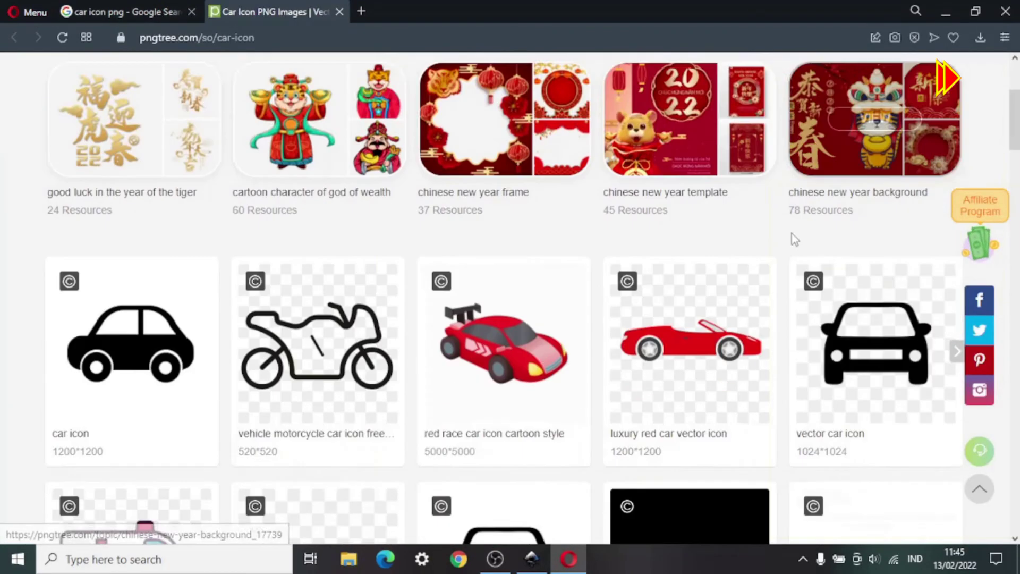
{"action": "scroll", "coordinate": [166, 294], "scroll_direction": "down", "scroll_amount": 2}
{"action": "left_click", "coordinate": [166, 294]}
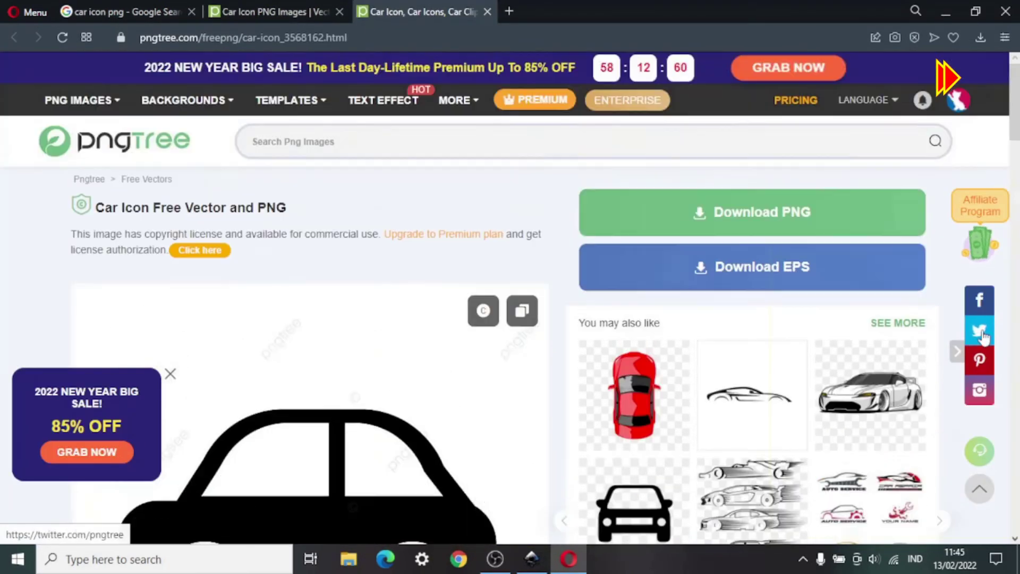
{"action": "left_click", "coordinate": [750, 216]}
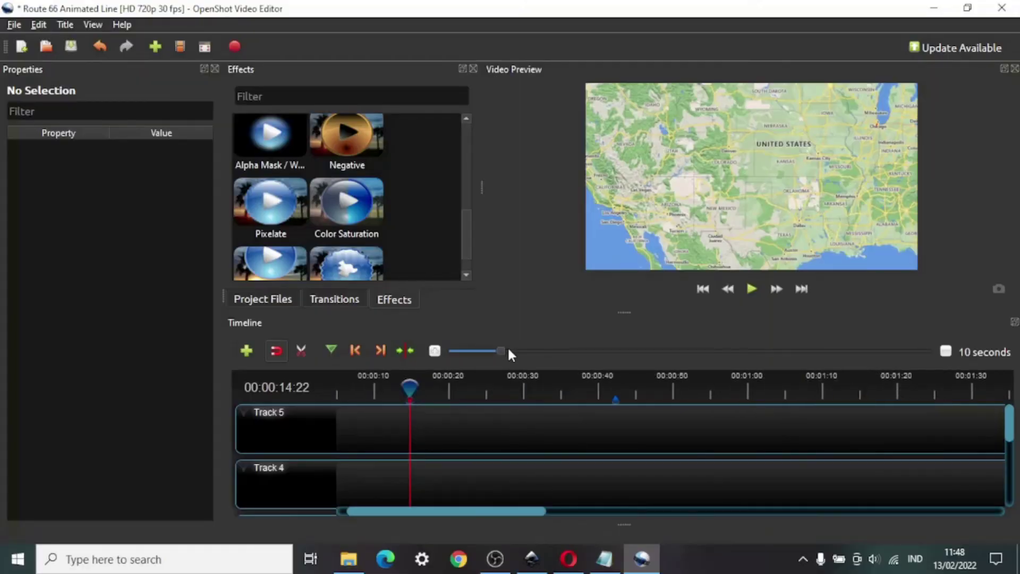
- Import the downloaded car image "—Pngtree—car icon_3568162" from the OpenShot Practices folder into the project
{"action": "scroll", "coordinate": [503, 351], "scroll_direction": "down", "scroll_amount": 2}
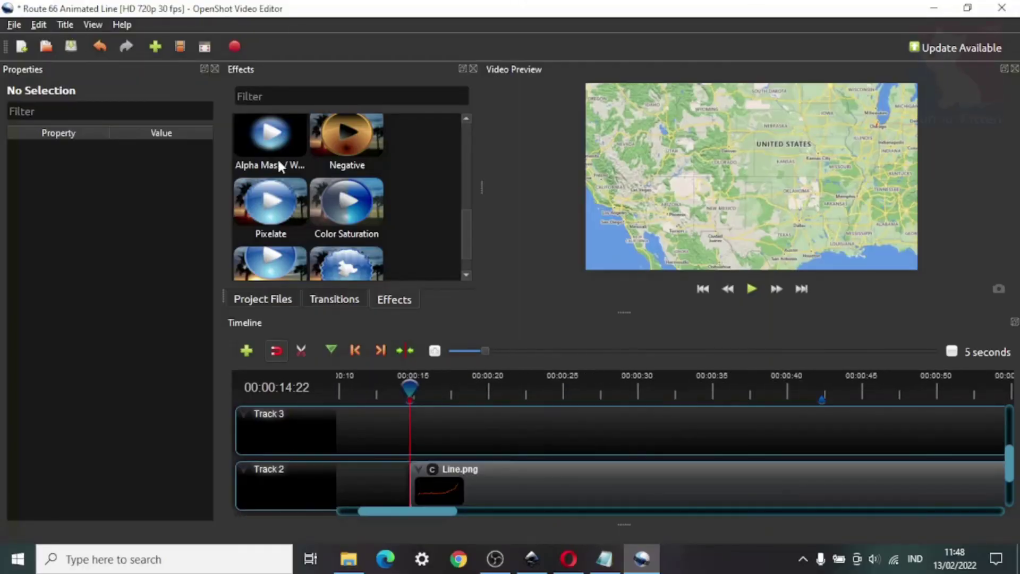
{"action": "left_click", "coordinate": [13, 25]}
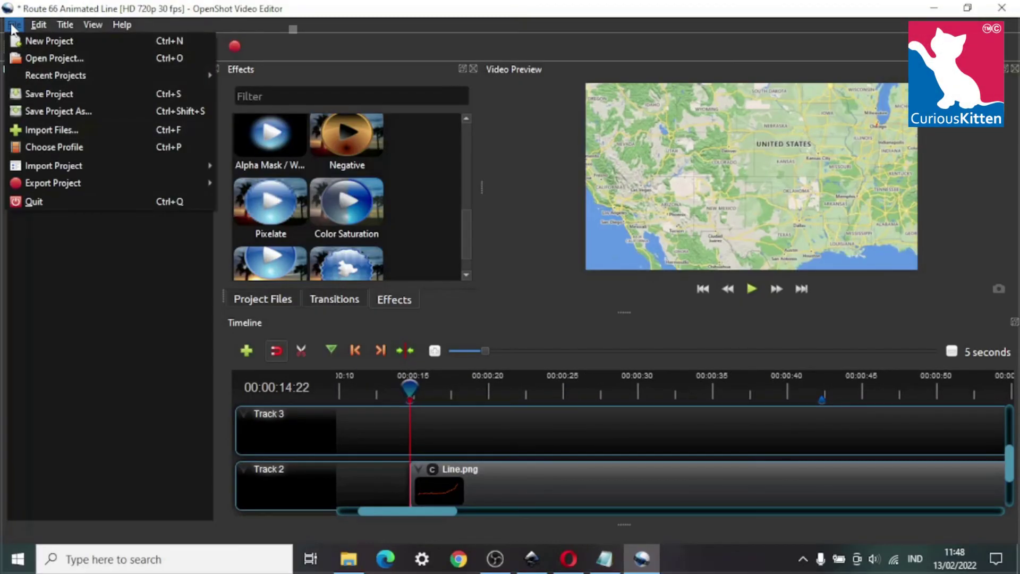
{"action": "left_click", "coordinate": [64, 129]}
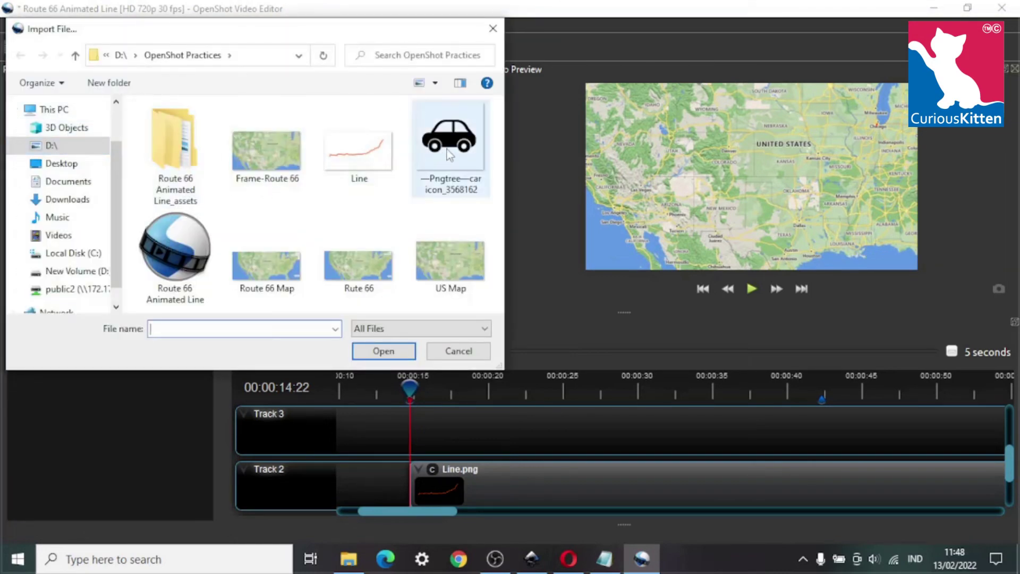
{"action": "left_click", "coordinate": [447, 149]}
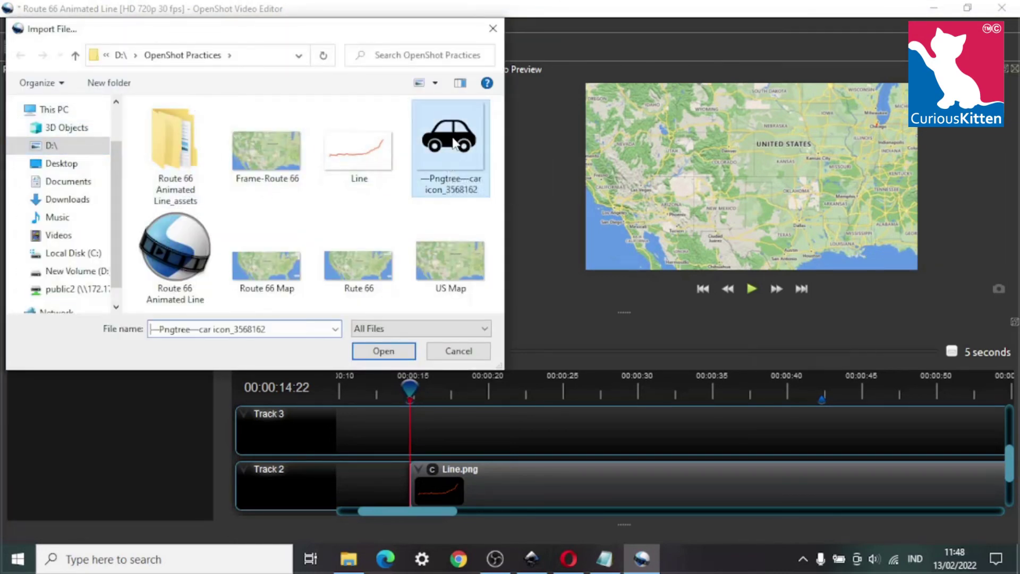
{"action": "left_click", "coordinate": [384, 351]}
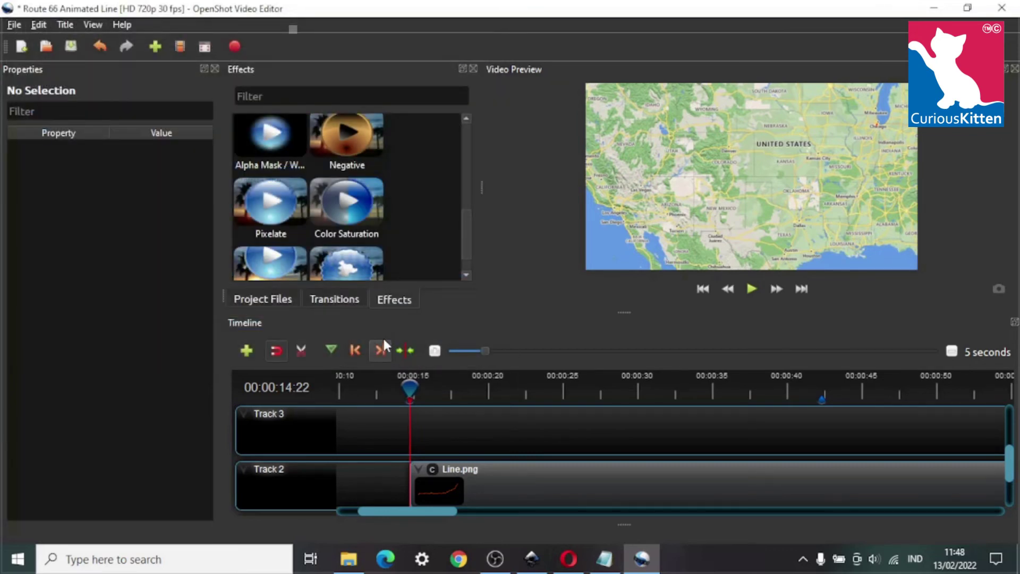
- Place the car icon from the project files on Track 3, starting at the 00:00:14:22 marker
{"action": "left_click", "coordinate": [270, 301]}
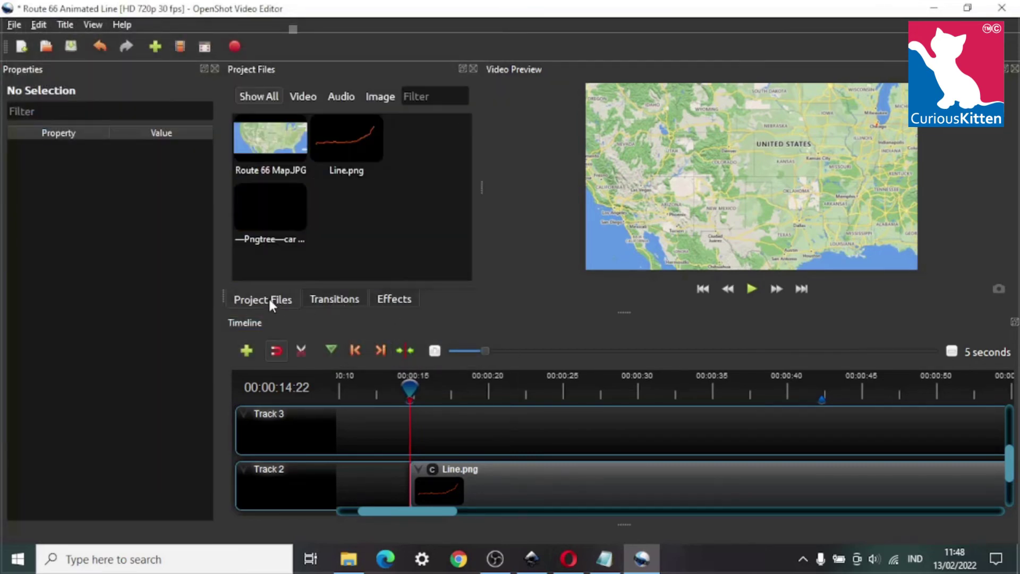
{"action": "left_click", "coordinate": [408, 302]}
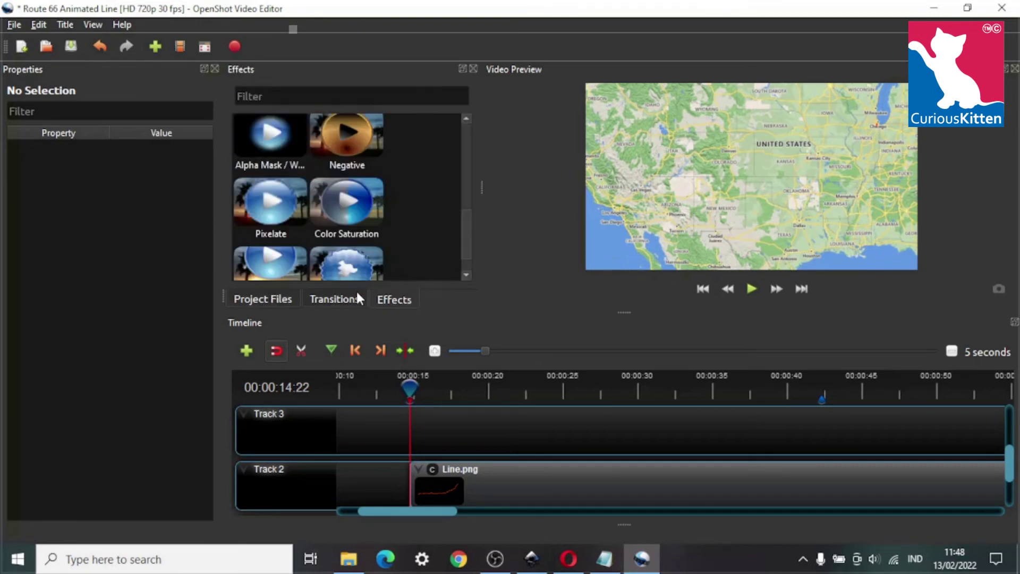
{"action": "left_click", "coordinate": [279, 299]}
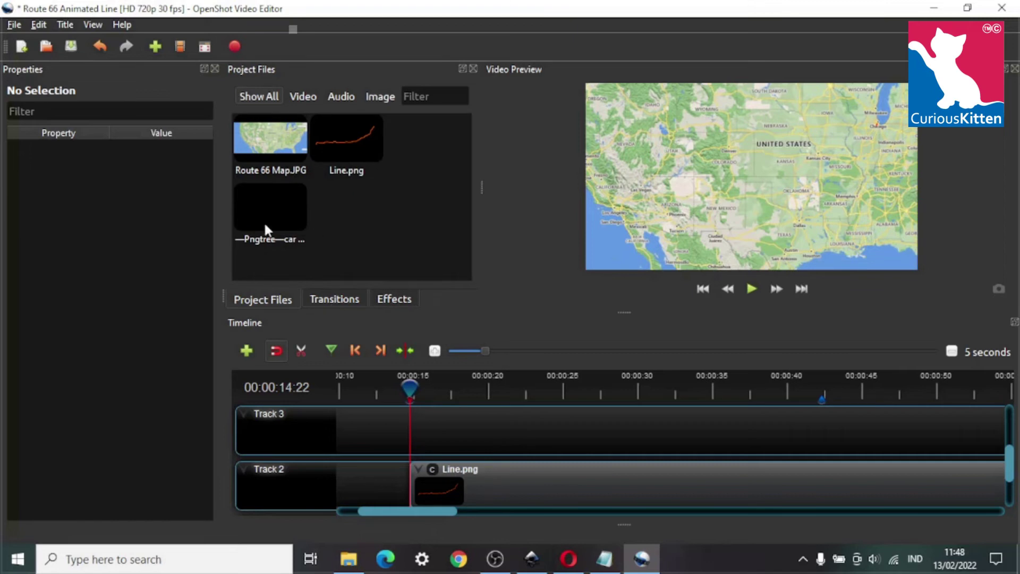
{"action": "left_click_drag", "start_coordinate": [266, 226], "coordinate": [416, 422]}
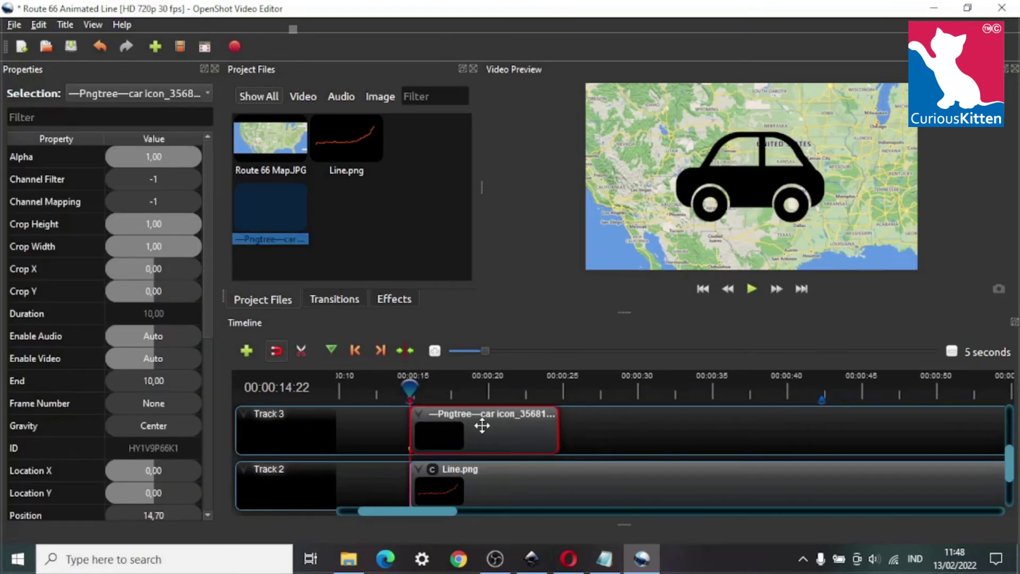
{"action": "left_click_drag", "start_coordinate": [482, 425], "coordinate": [474, 425]}
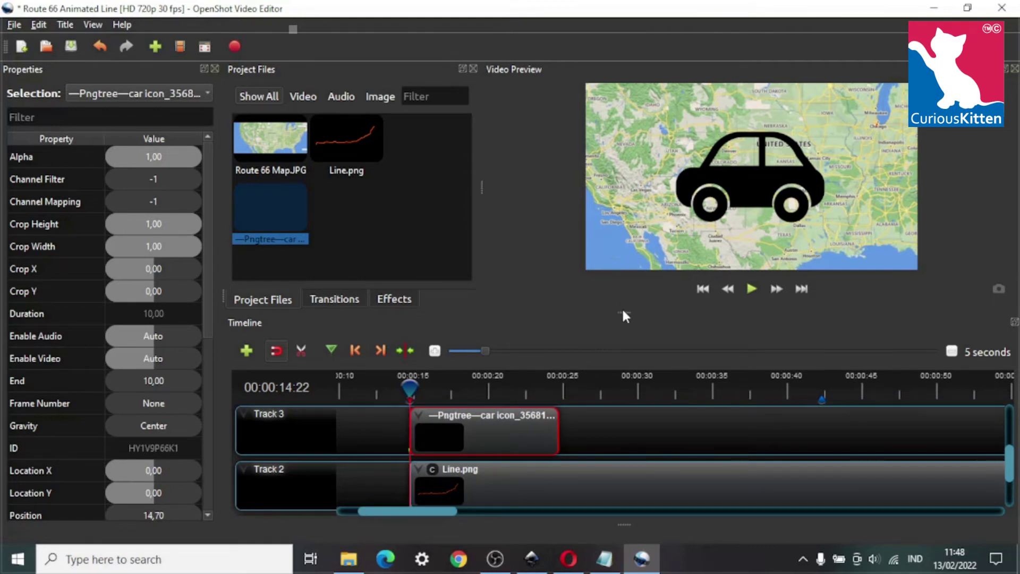
- Extend the car icon clip on Track 3 so that it ends with the Line.png clip near 00:02:00
{"action": "left_click_drag", "start_coordinate": [624, 308], "coordinate": [634, 203]}
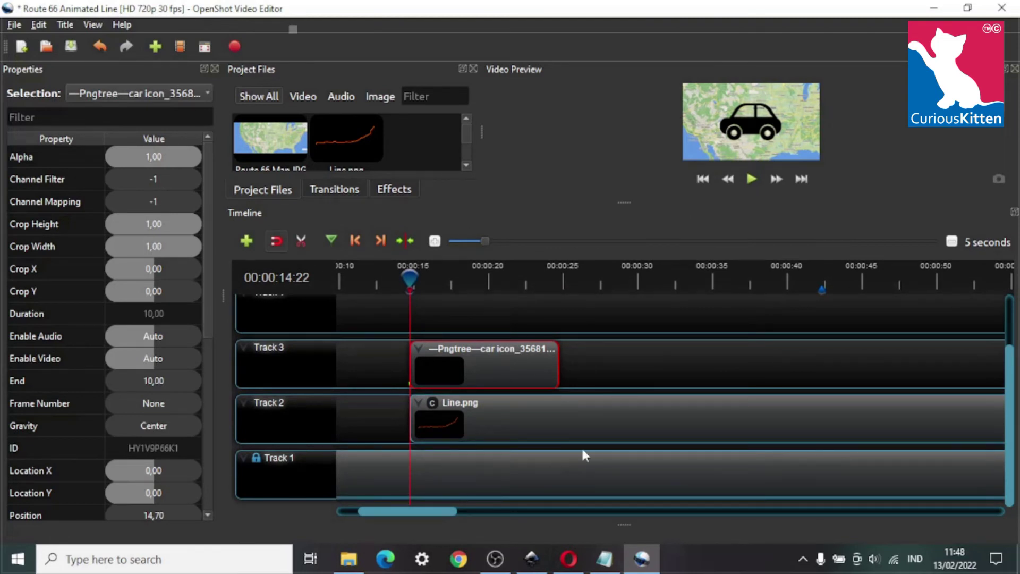
{"action": "left_click_drag", "start_coordinate": [429, 513], "coordinate": [447, 509]}
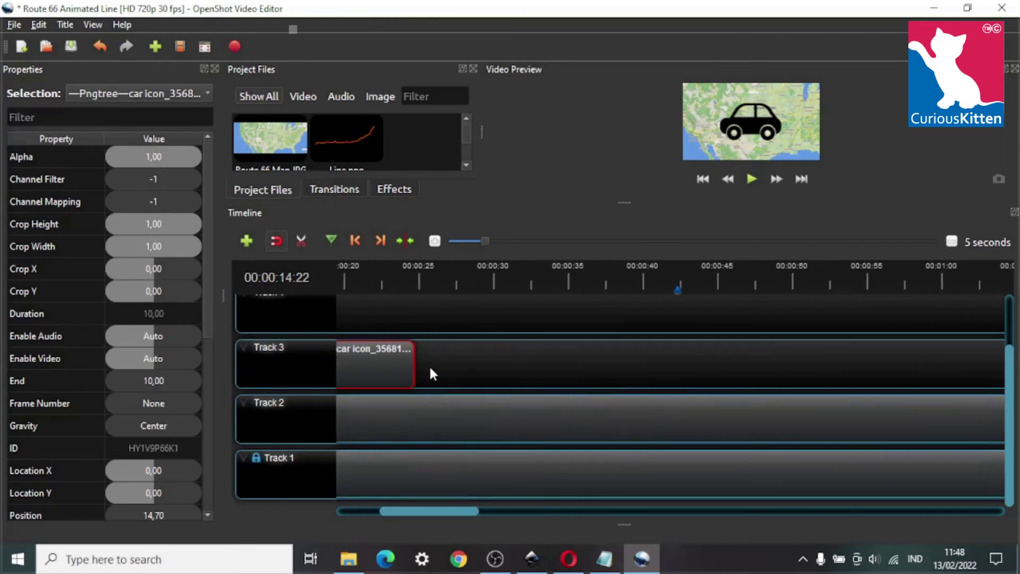
{"action": "left_click_drag", "start_coordinate": [486, 241], "coordinate": [515, 243]}
{"action": "left_click_drag", "start_coordinate": [528, 514], "coordinate": [508, 512]}
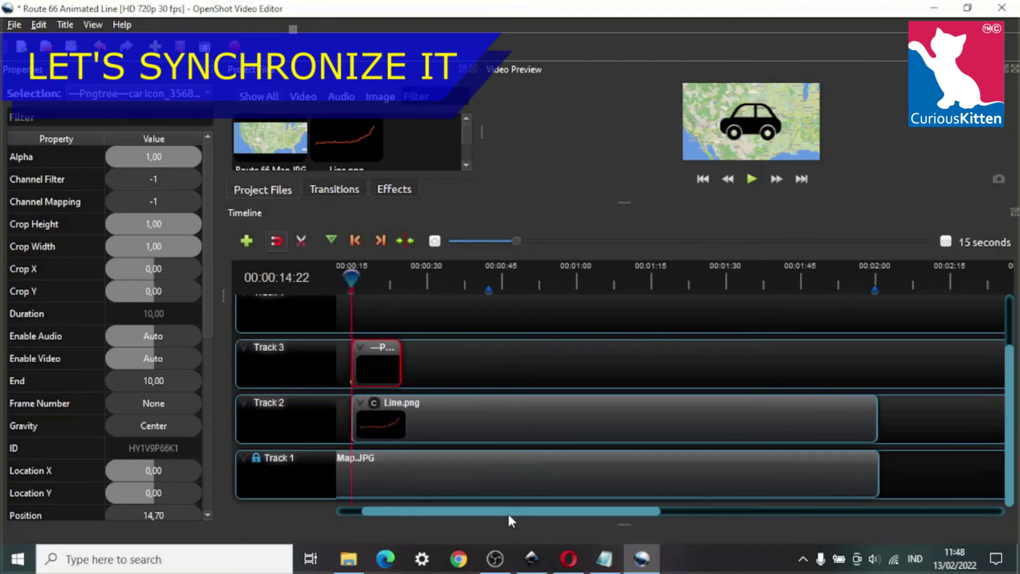
{"action": "mouse_move", "coordinate": [513, 242]}
{"action": "left_mouse_down"}
{"action": "mouse_move", "coordinate": [496, 242]}
{"action": "mouse_move", "coordinate": [516, 244]}
{"action": "left_mouse_up"}
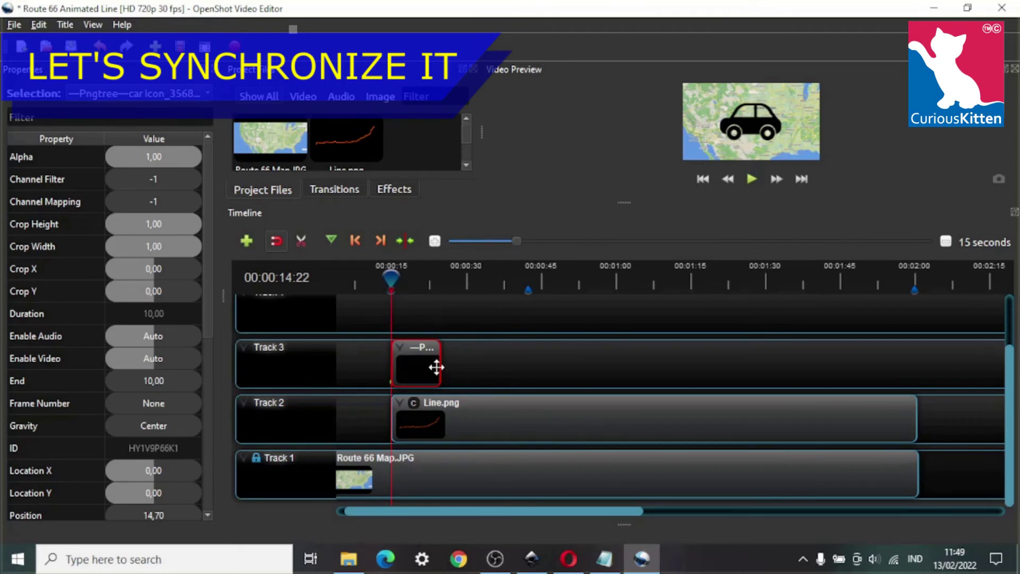
{"action": "left_click_drag", "start_coordinate": [440, 365], "coordinate": [915, 372]}
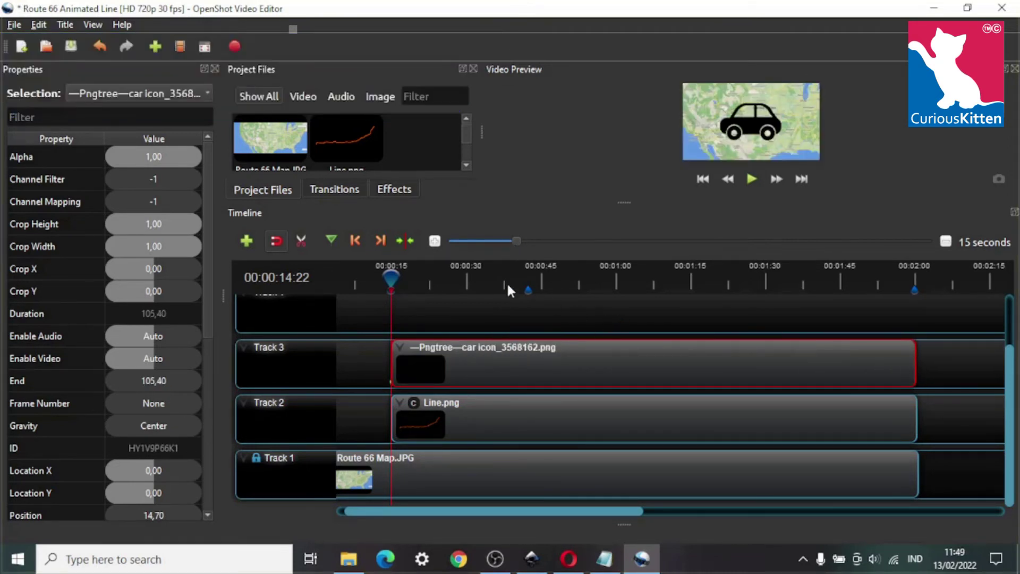
- Lock Track 2, which holds the Line.png clip
{"action": "left_click_drag", "start_coordinate": [516, 241], "coordinate": [486, 251]}
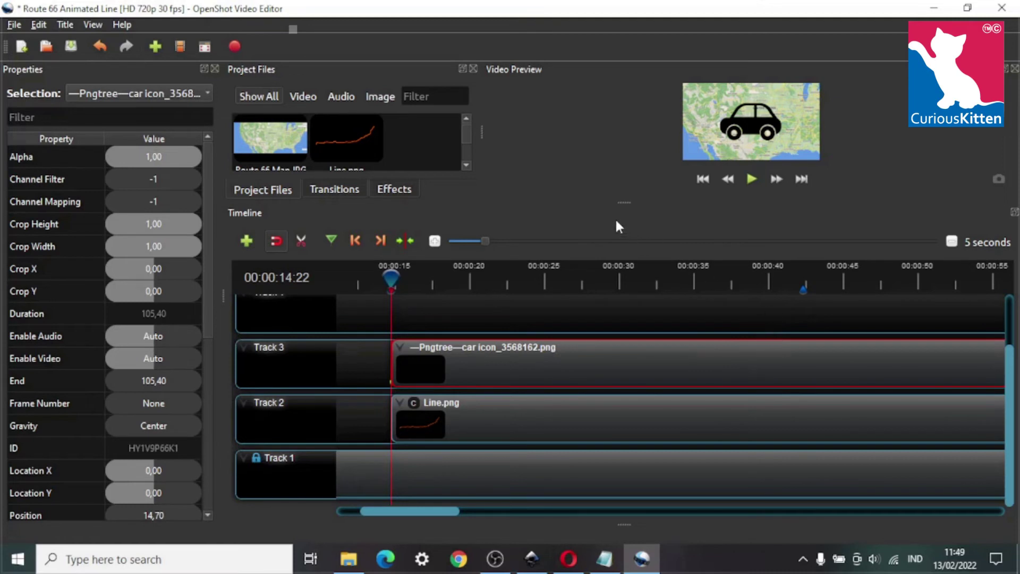
{"action": "left_click", "coordinate": [244, 405]}
{"action": "left_click", "coordinate": [254, 458]}
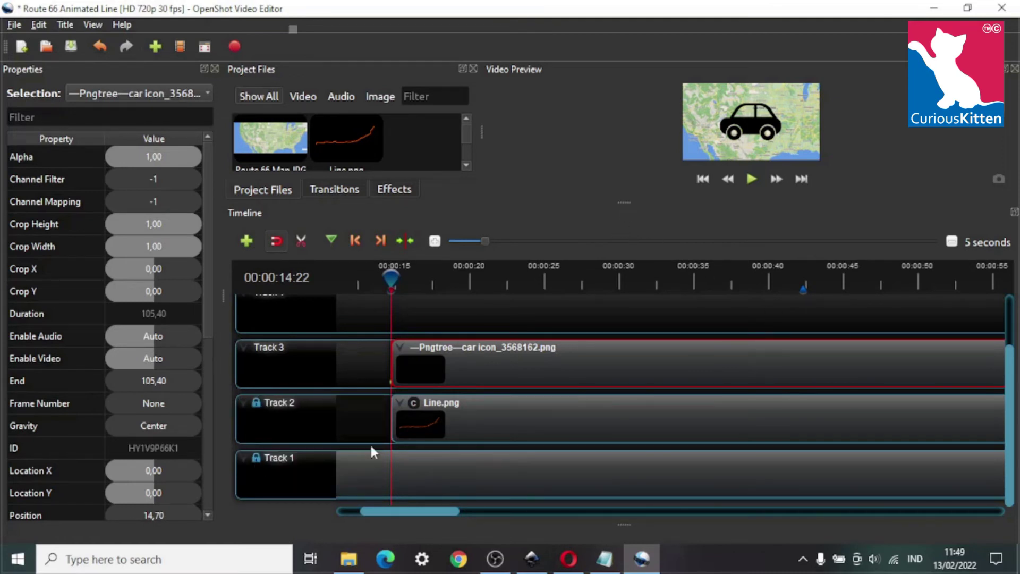
{"action": "left_click", "coordinate": [474, 422]}
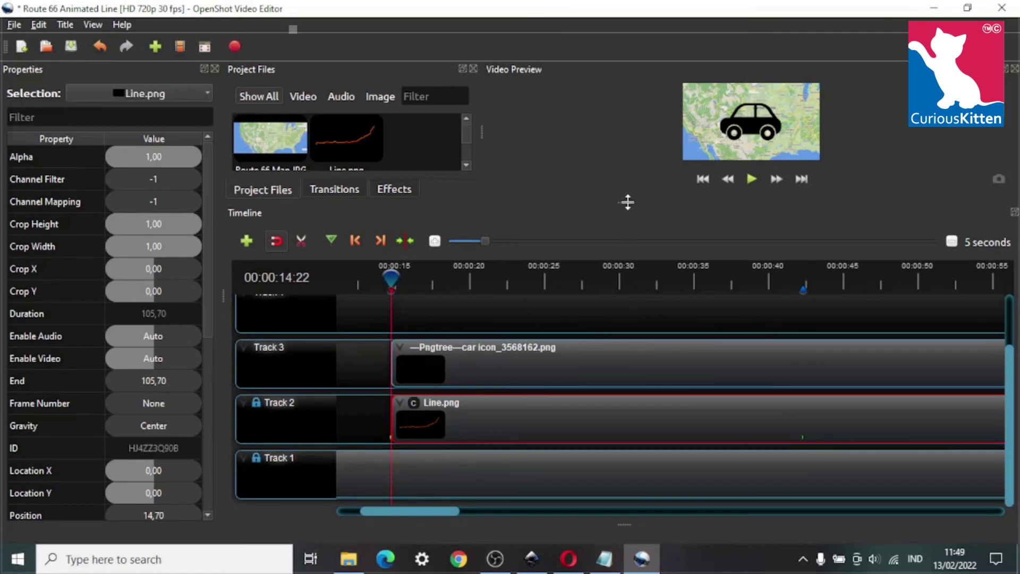
- Enlarge the video preview area and select the car icon clip on Track 3 to show its scale properties
{"action": "left_click_drag", "start_coordinate": [627, 202], "coordinate": [638, 367]}
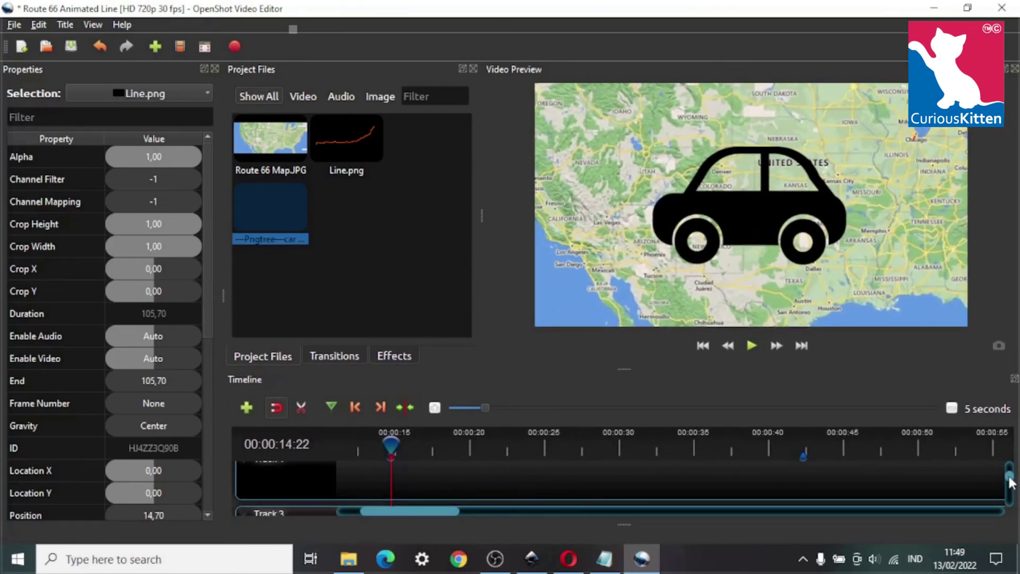
{"action": "mouse_move", "coordinate": [1010, 481]}
{"action": "left_mouse_down"}
{"action": "mouse_move", "coordinate": [1010, 492]}
{"action": "mouse_move", "coordinate": [1009, 482]}
{"action": "left_mouse_up"}
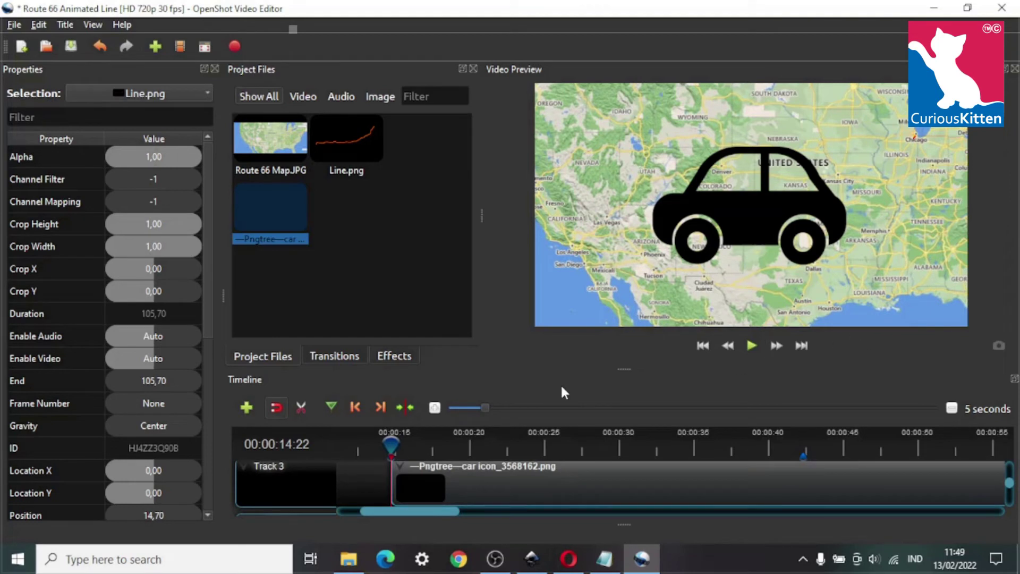
{"action": "left_click", "coordinate": [471, 477]}
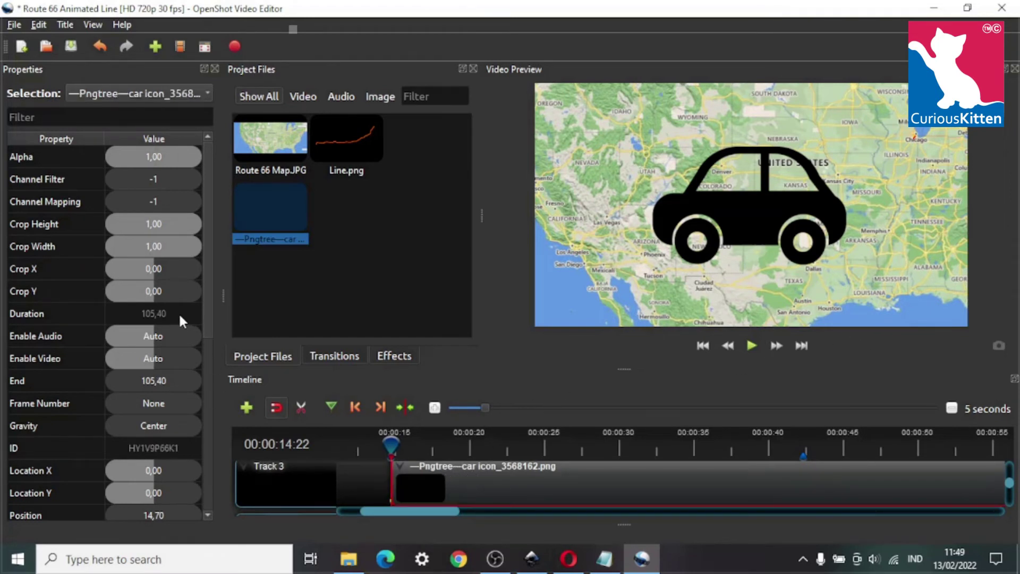
{"action": "scroll", "coordinate": [178, 313], "scroll_direction": "down", "scroll_amount": 4}
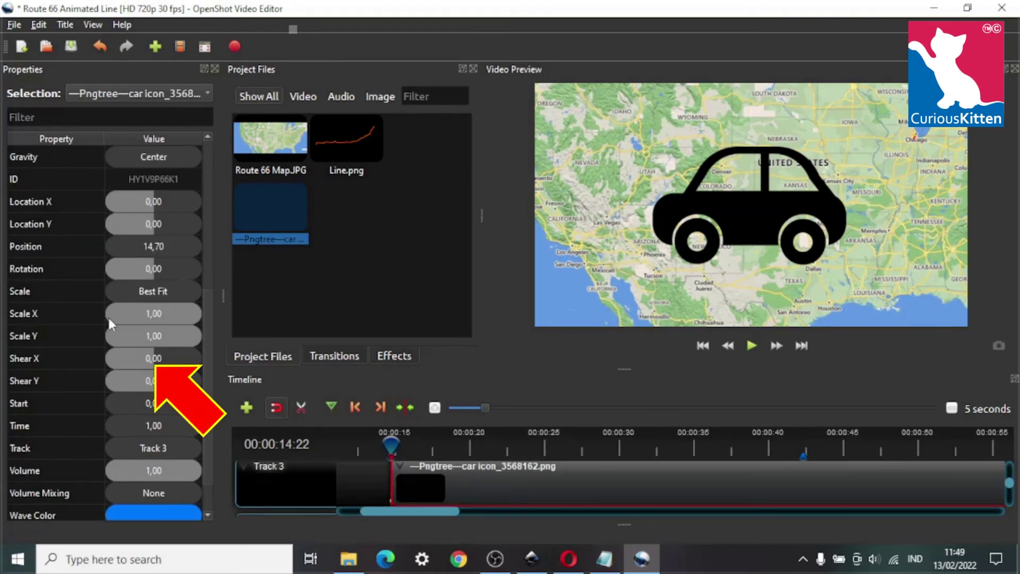
- Try a car icon size of 0,2 for both Scale X and Scale Y
{"action": "double_click", "coordinate": [136, 311]}
{"action": "type", "text": "0"}
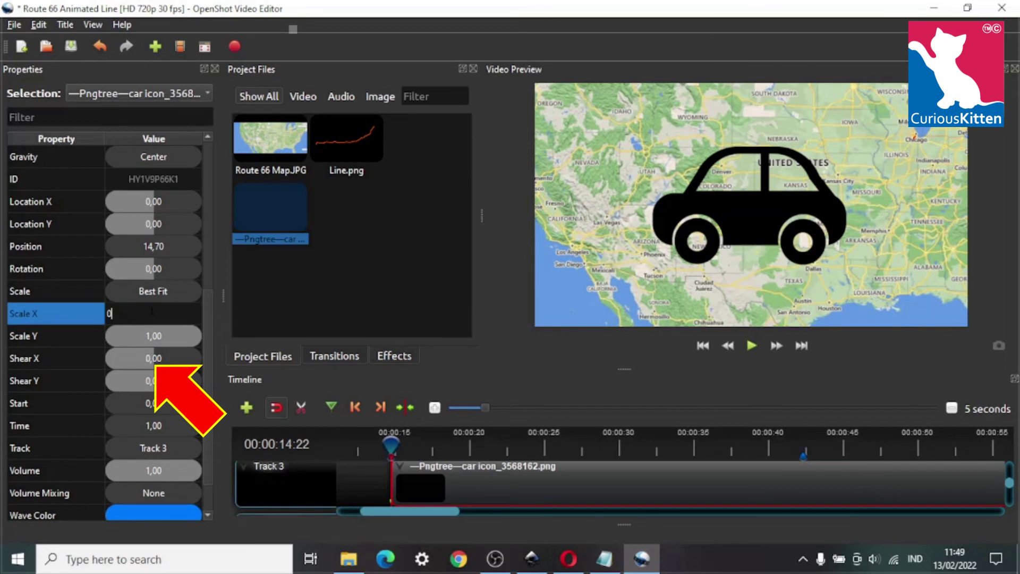
{"action": "type", "text": ",2"}
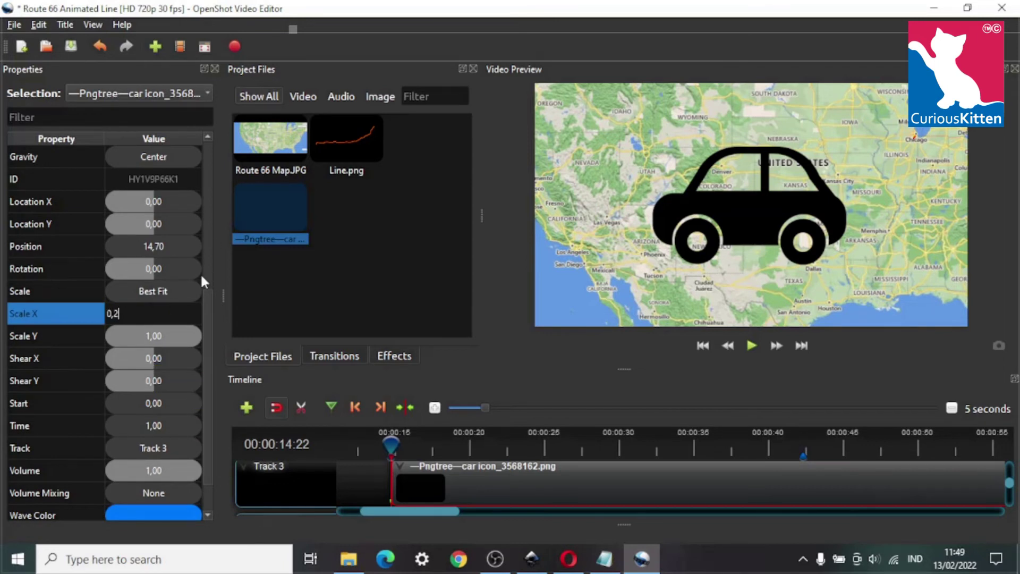
{"action": "double_click", "coordinate": [164, 334]}
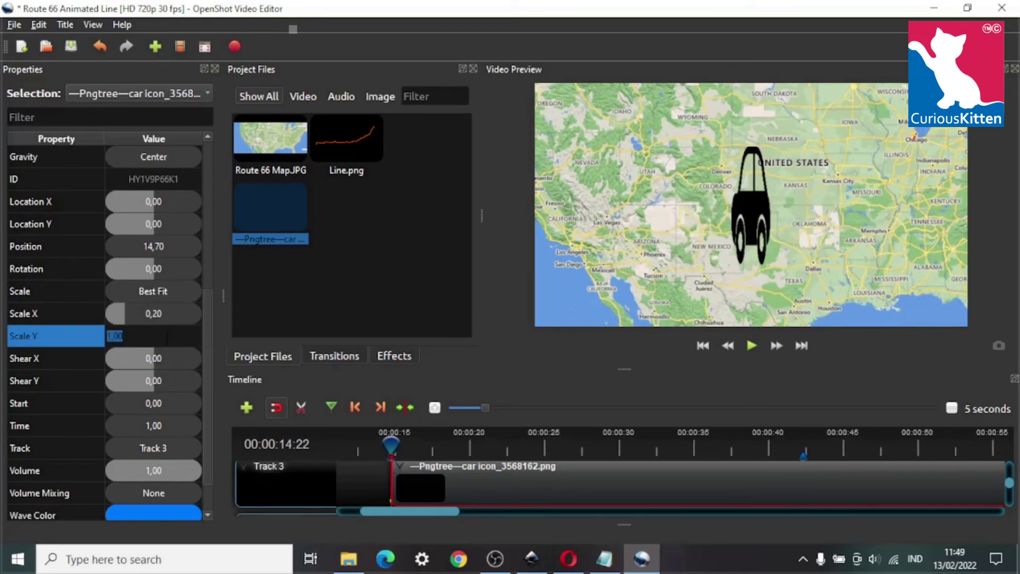
{"action": "type", "text": "0,2"}
{"action": "key", "text": "Return"}
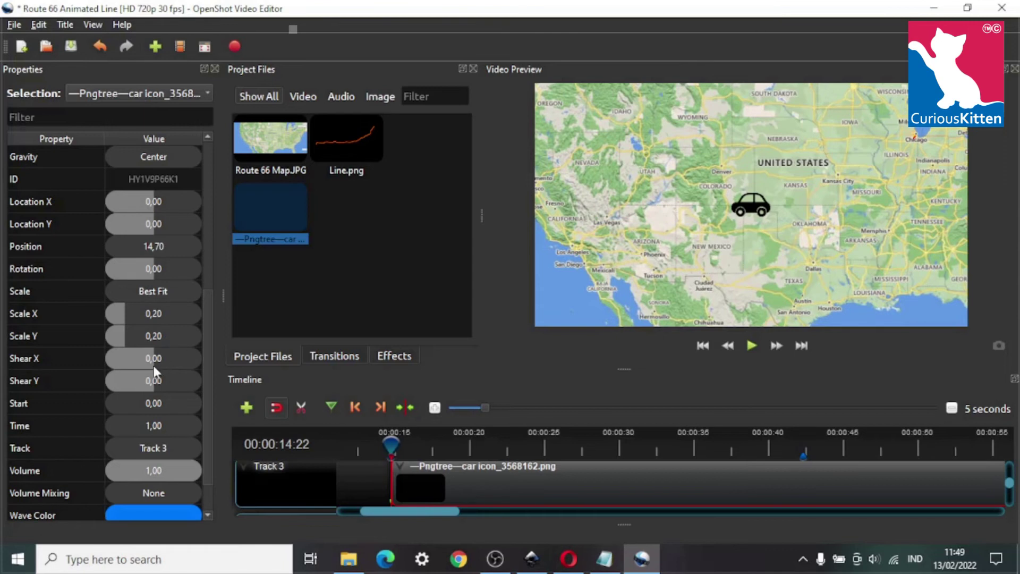
- Try a smaller car icon with Scale X and Scale Y at 0,1
{"action": "double_click", "coordinate": [158, 316]}
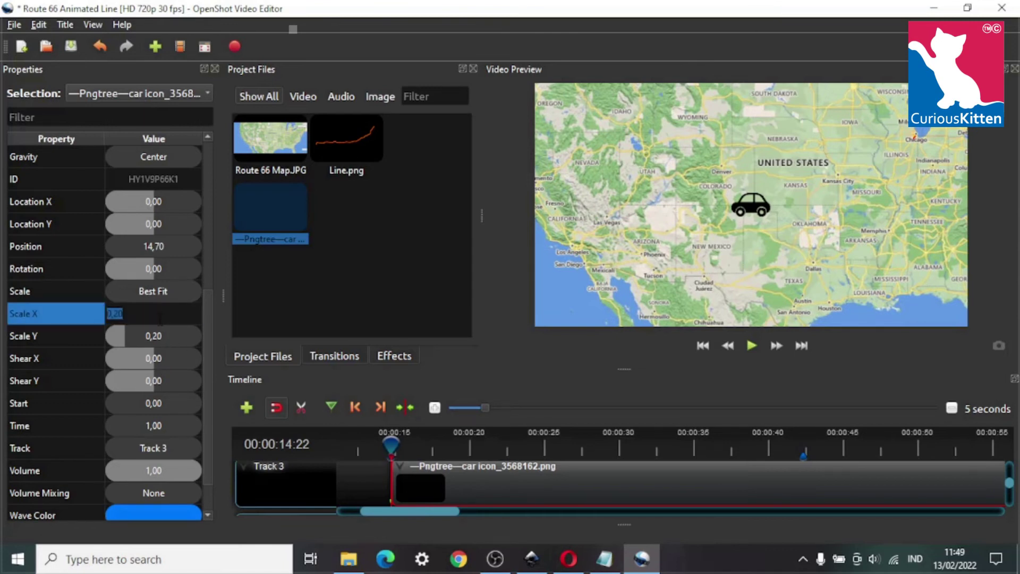
{"action": "type", "text": "0,1"}
{"action": "double_click", "coordinate": [158, 336]}
{"action": "type", "text": "0,1"}
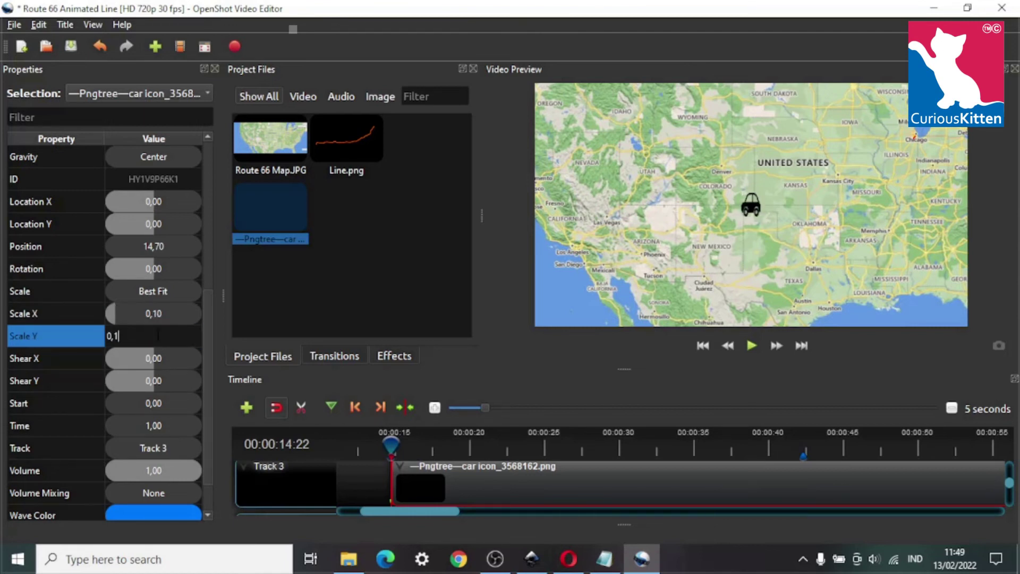
{"action": "key", "text": "Return"}
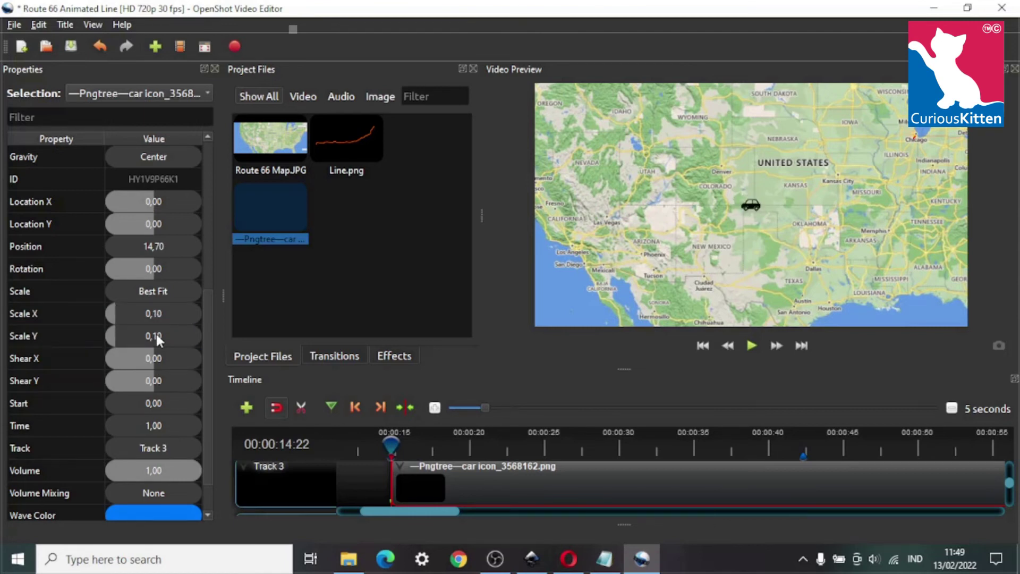
- Set the car icon's Scale X and Scale Y to 0,15
{"action": "double_click", "coordinate": [158, 317]}
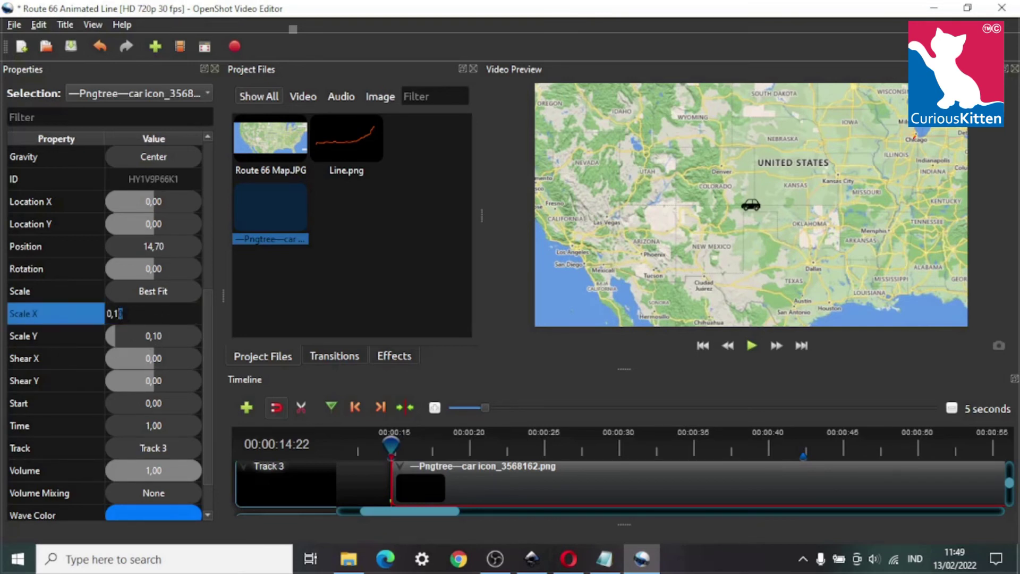
{"action": "double_click", "coordinate": [152, 334]}
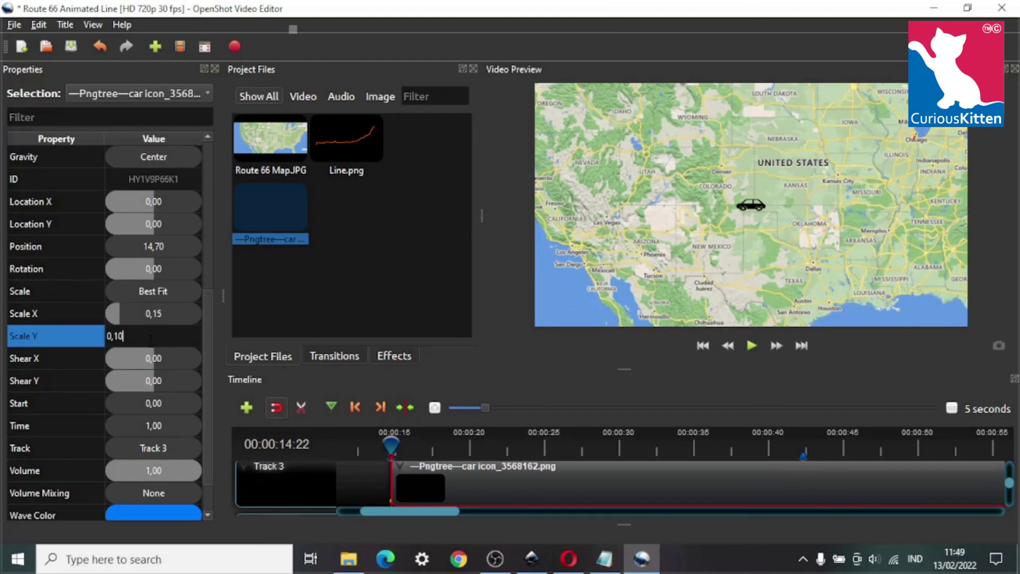
{"action": "key", "text": "BackSpace"}
{"action": "key", "text": "BackSpace"}
{"action": "type", "text": "15"}
{"action": "left_click", "coordinate": [154, 322]}
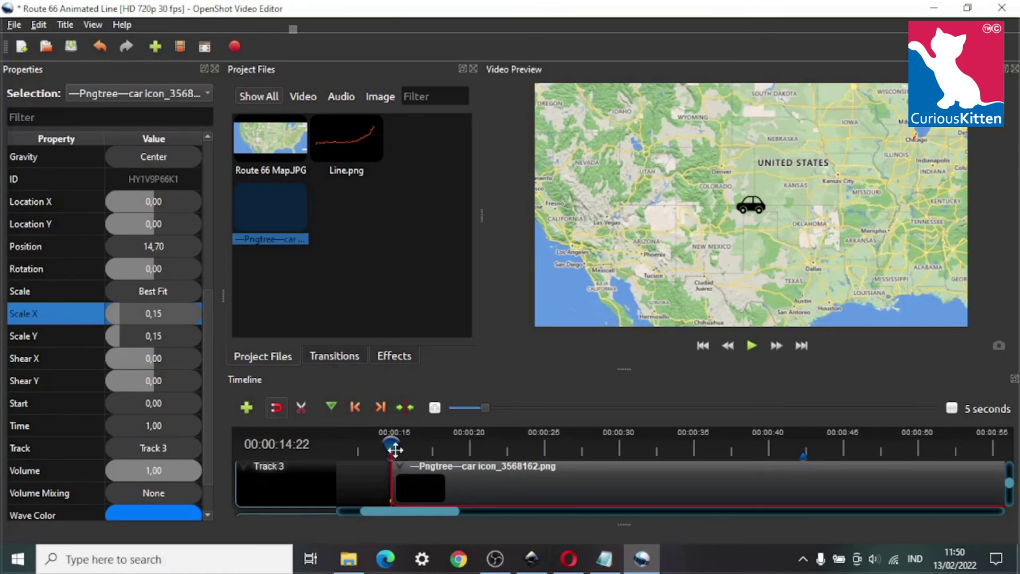
- Check the car icon at both markers, save the project, and return the playhead to the 00:00:14:22 marker
{"action": "left_click", "coordinate": [378, 407]}
{"action": "left_click", "coordinate": [356, 407]}
{"action": "left_click", "coordinate": [380, 407]}
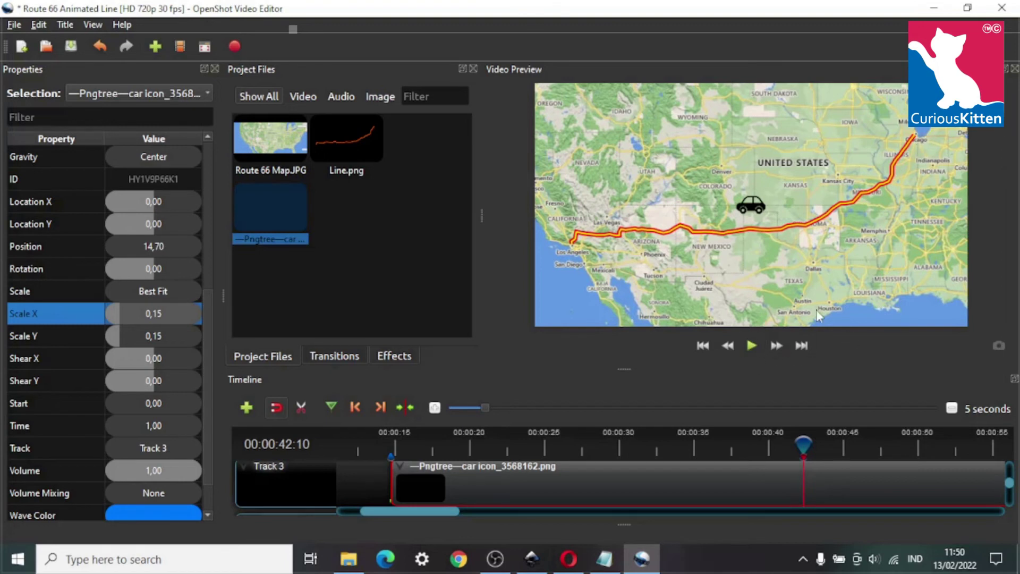
{"action": "key", "text": "ctrl+s"}
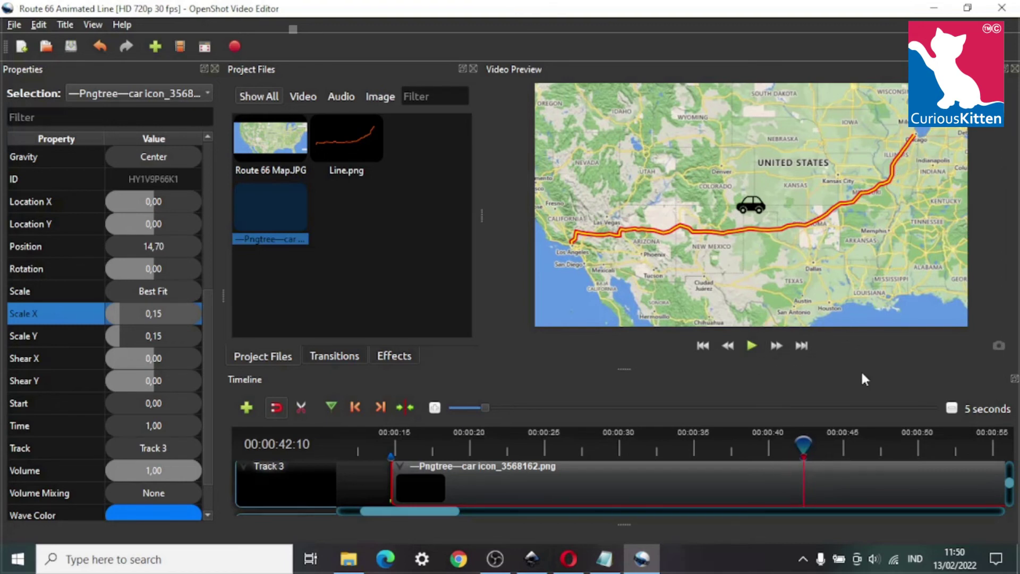
{"action": "left_click", "coordinate": [355, 407]}
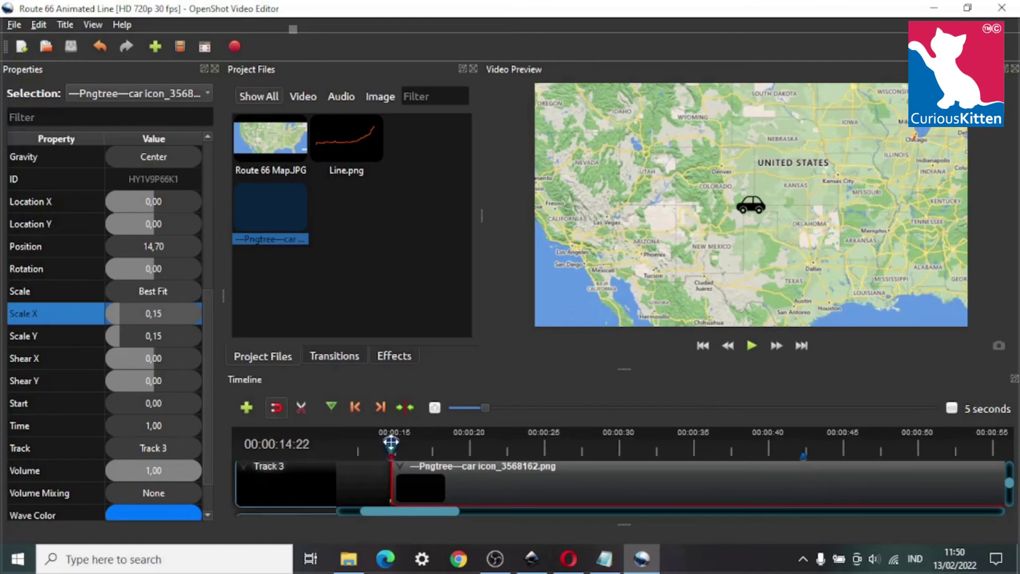
- Place the car icon at the Chicago end of the route at 00:00:14:22, with Location X 0,38 and Location Y -0,28
{"action": "mouse_move", "coordinate": [391, 444]}
{"action": "left_mouse_down"}
{"action": "mouse_move", "coordinate": [680, 445]}
{"action": "mouse_move", "coordinate": [427, 438]}
{"action": "left_mouse_up"}
{"action": "left_click", "coordinate": [533, 447]}
{"action": "left_click", "coordinate": [357, 409]}
{"action": "left_click", "coordinate": [485, 481]}
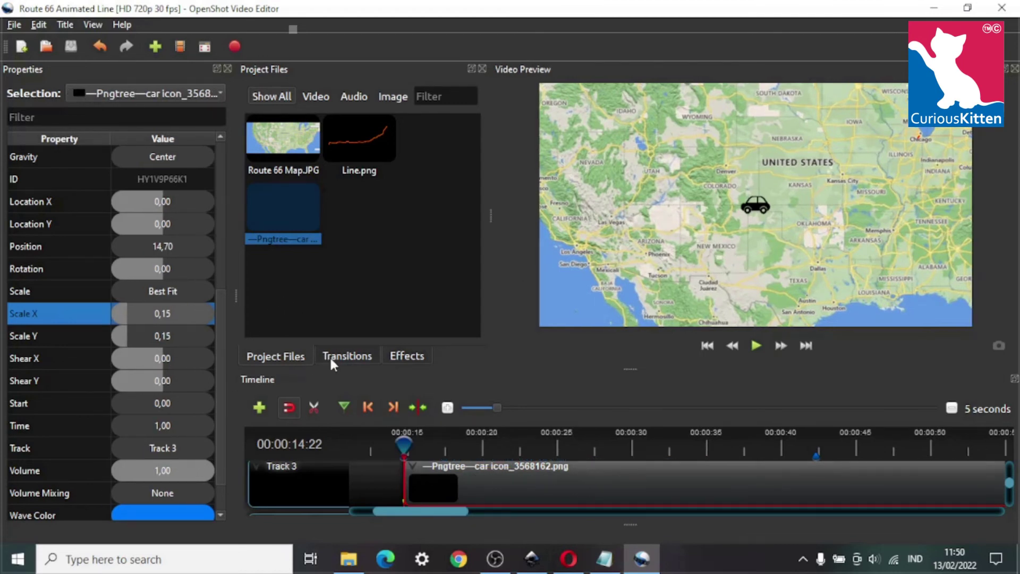
{"action": "left_click", "coordinate": [505, 481]}
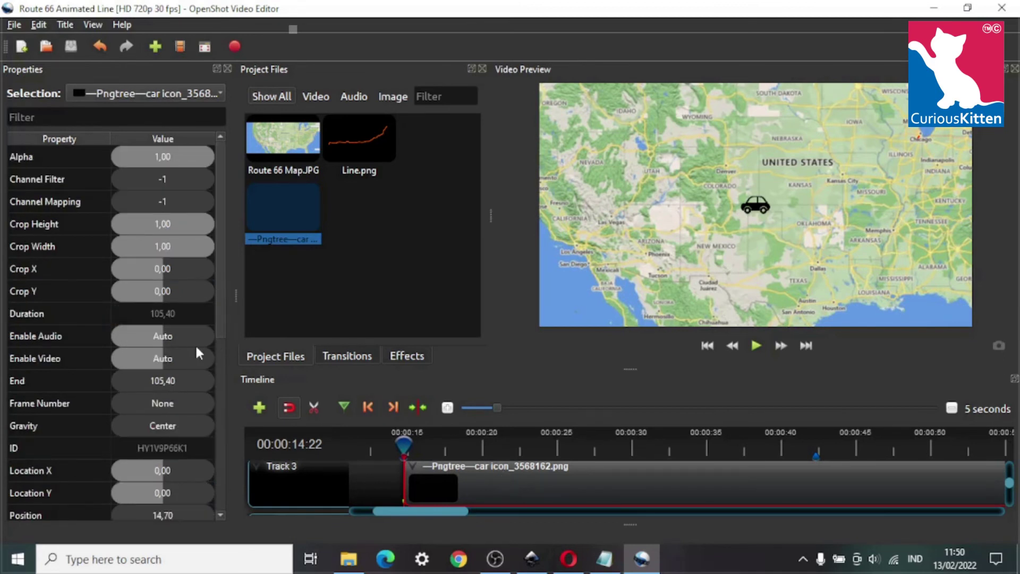
{"action": "scroll", "coordinate": [137, 337], "scroll_direction": "down", "scroll_amount": 2}
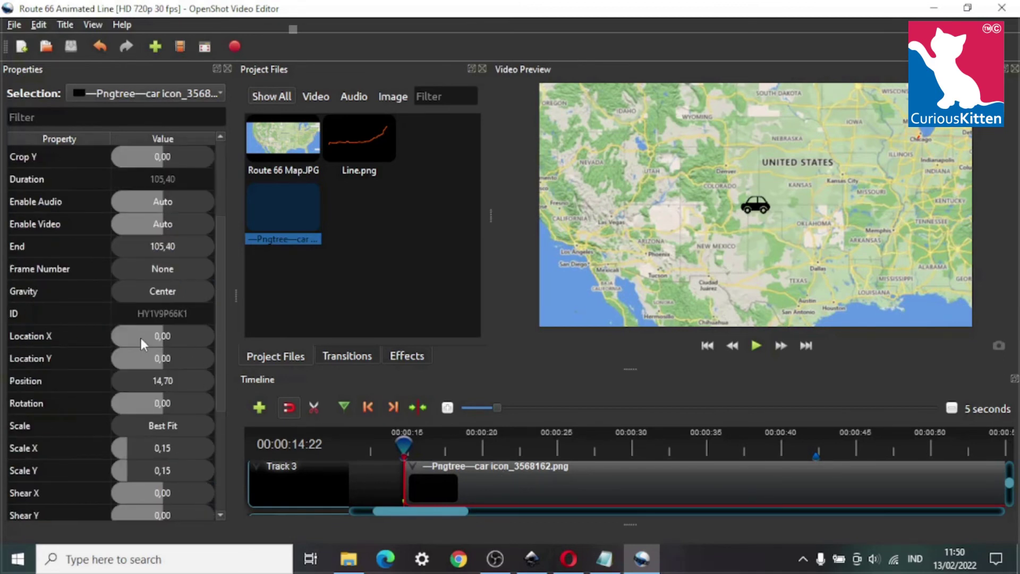
{"action": "left_click_drag", "start_coordinate": [163, 335], "coordinate": [183, 339]}
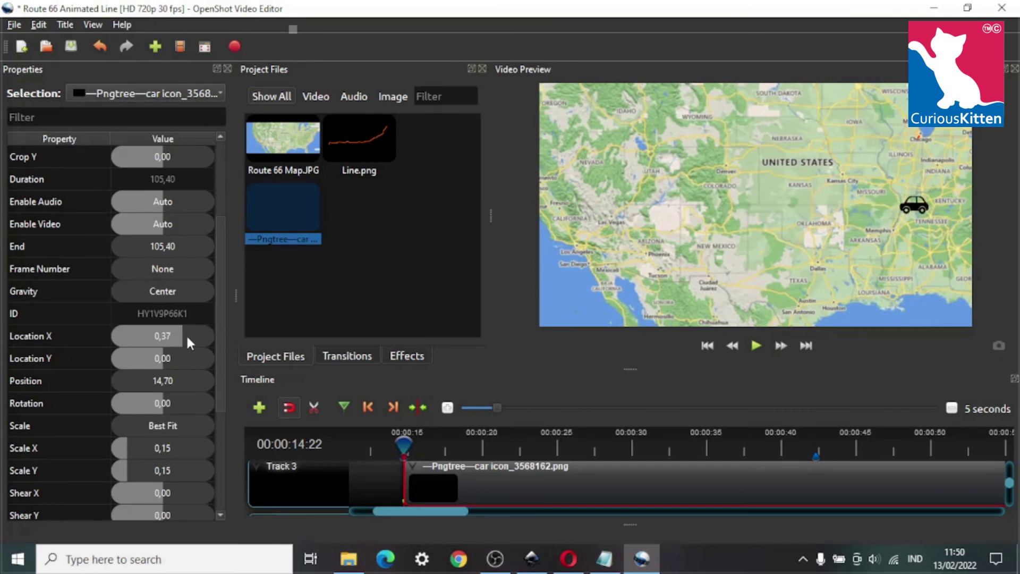
{"action": "left_click", "coordinate": [162, 363]}
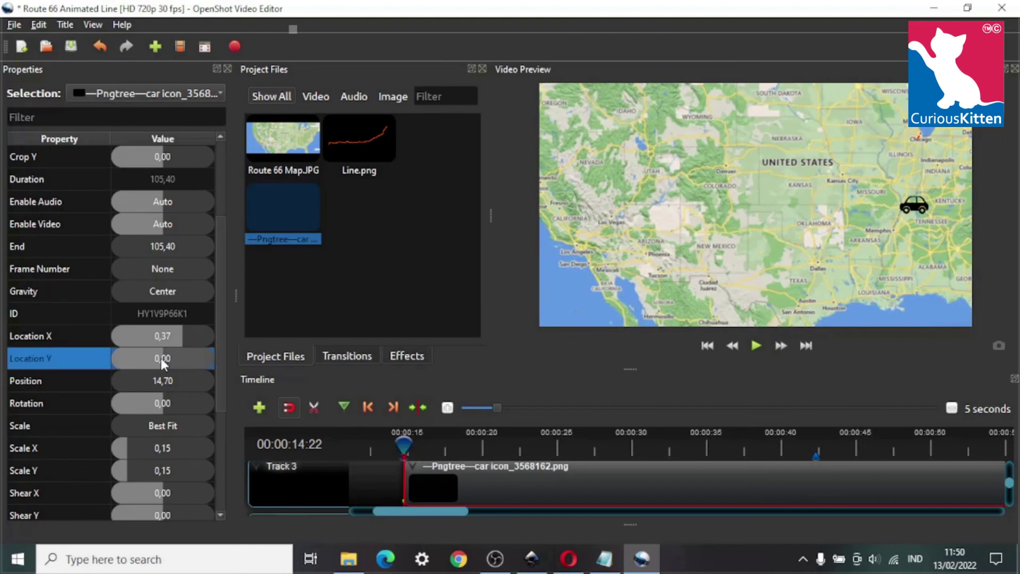
{"action": "left_click_drag", "start_coordinate": [163, 359], "coordinate": [149, 364]}
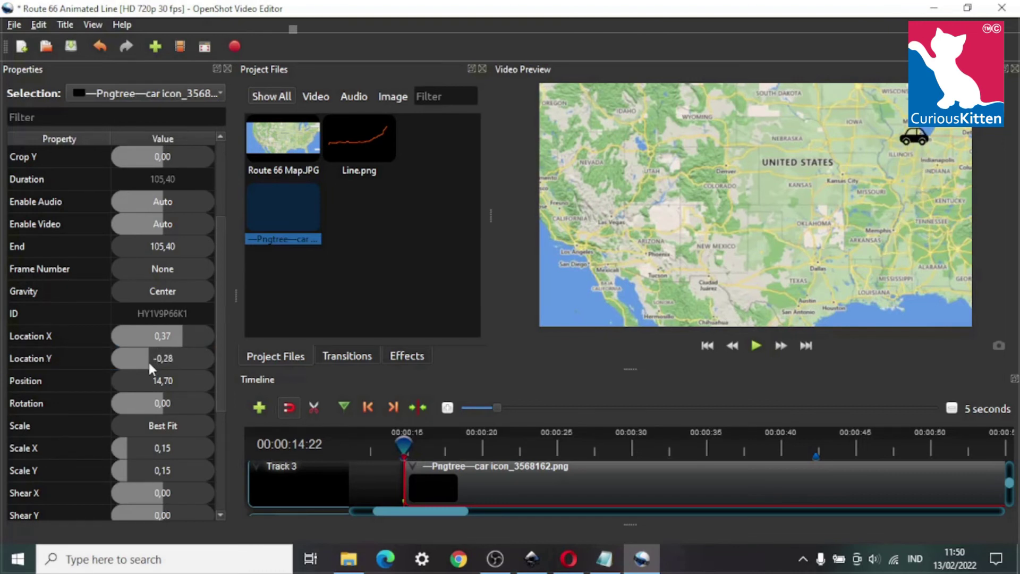
{"action": "left_click", "coordinate": [179, 340]}
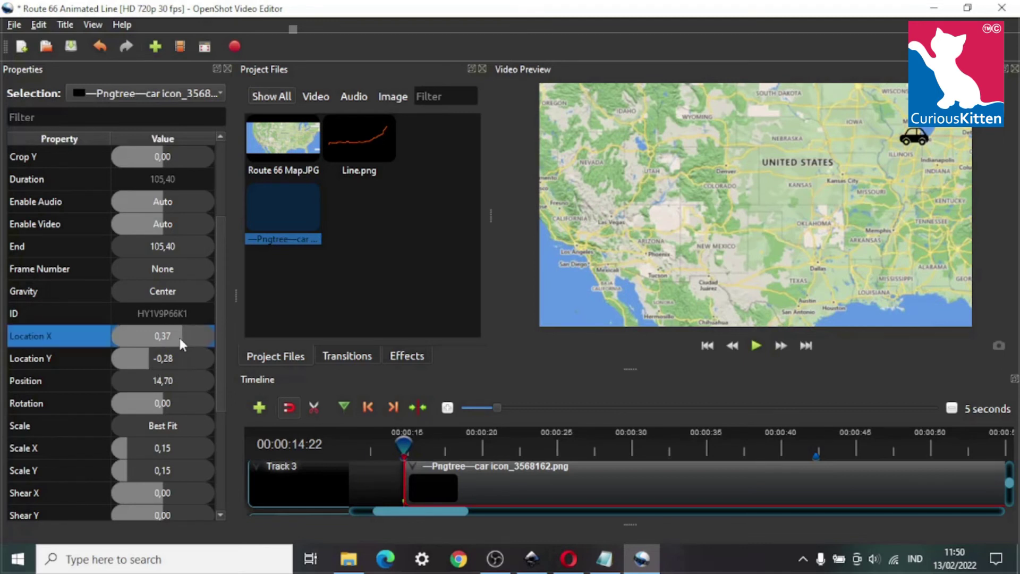
{"action": "left_click_drag", "start_coordinate": [179, 338], "coordinate": [184, 345]}
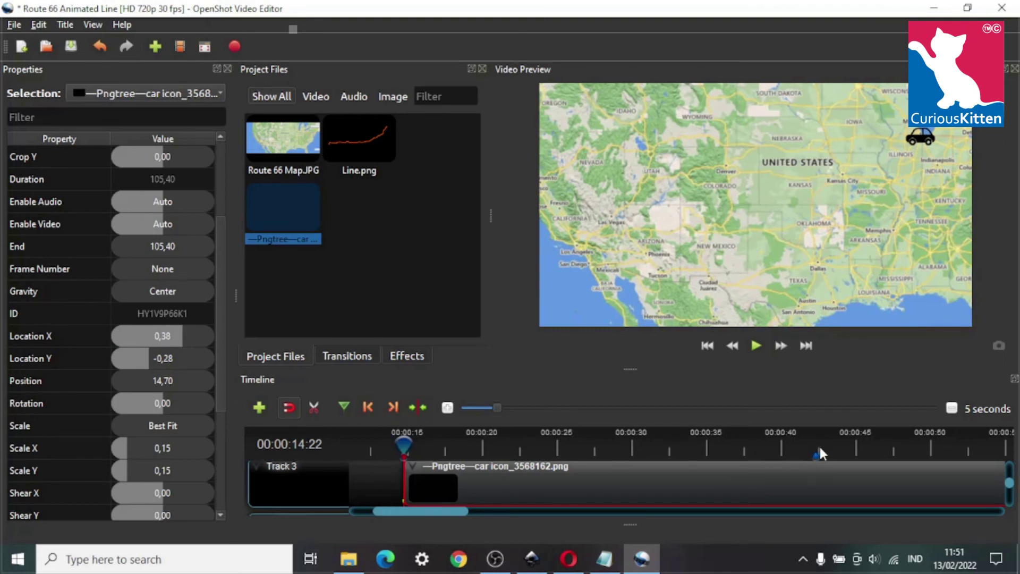
- At the 00:00:42:10 marker, move the car to the Los Angeles end with Location X -0,42 and Location Y 0,14
{"action": "left_click", "coordinate": [394, 407]}
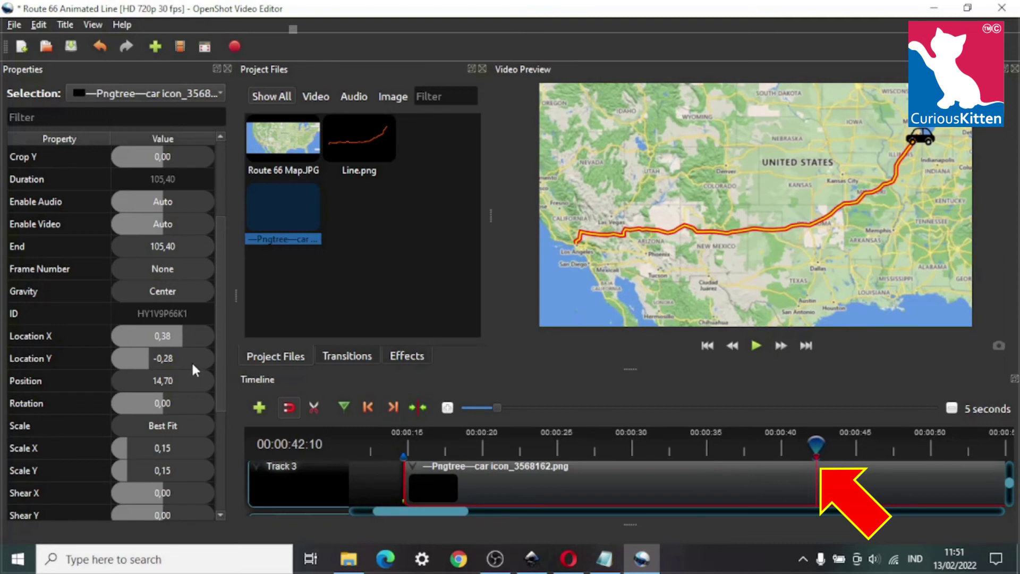
{"action": "left_click_drag", "start_coordinate": [178, 336], "coordinate": [141, 339]}
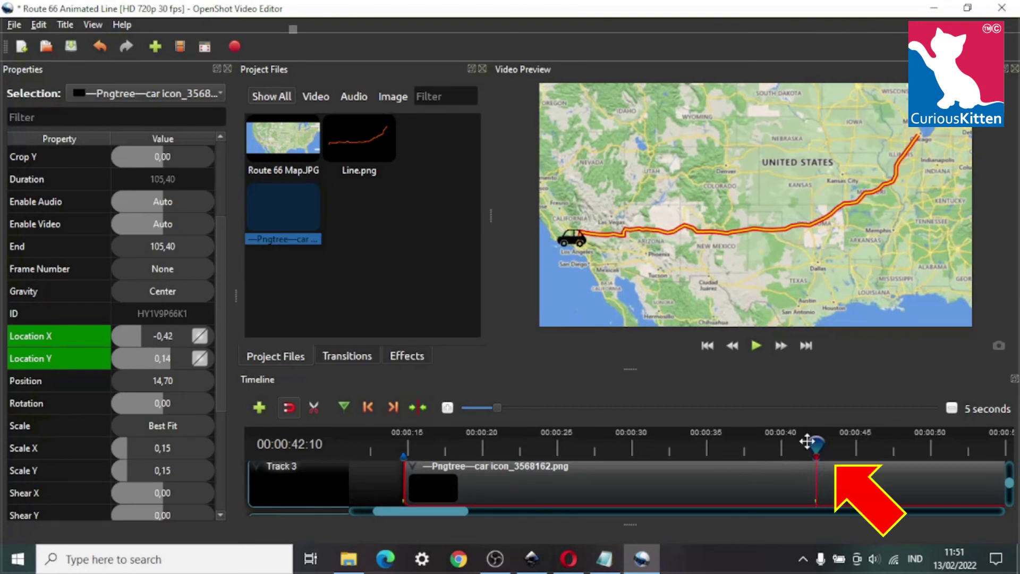
- Play back the car animation from just before the first marker to compare its path with the line
{"action": "left_click_drag", "start_coordinate": [811, 440], "coordinate": [391, 442]}
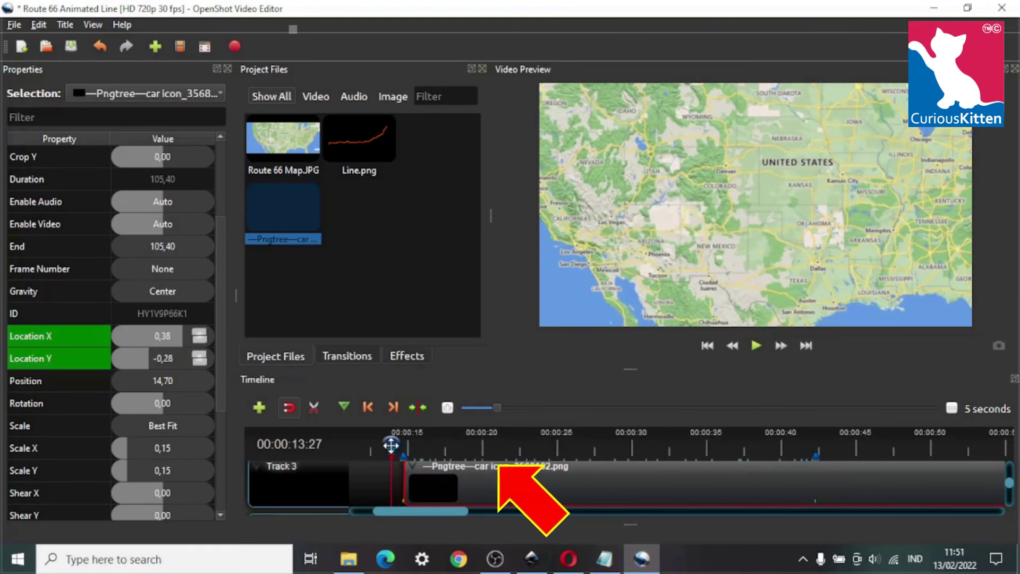
{"action": "left_click", "coordinate": [750, 346]}
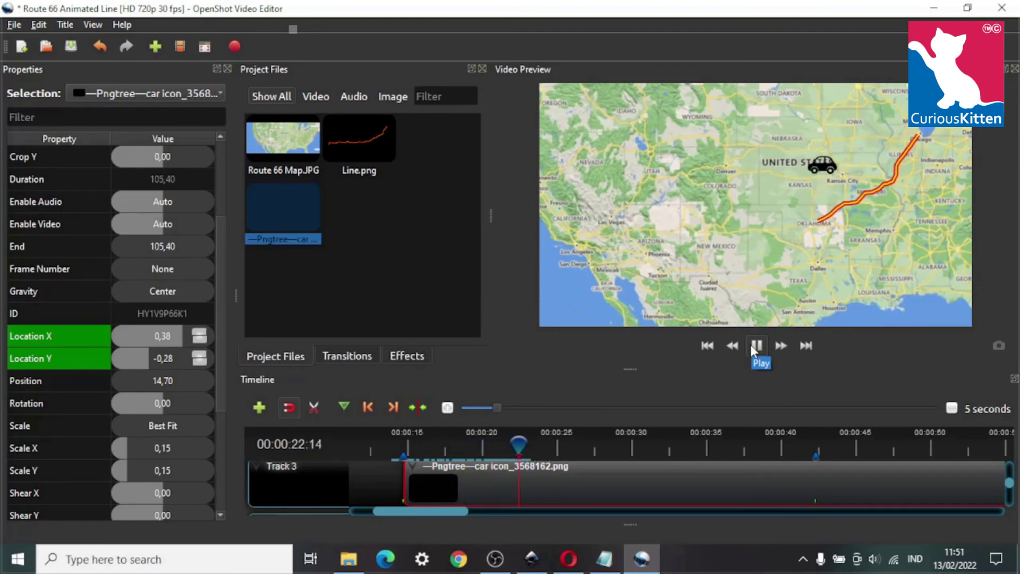
{"action": "left_click", "coordinate": [757, 346]}
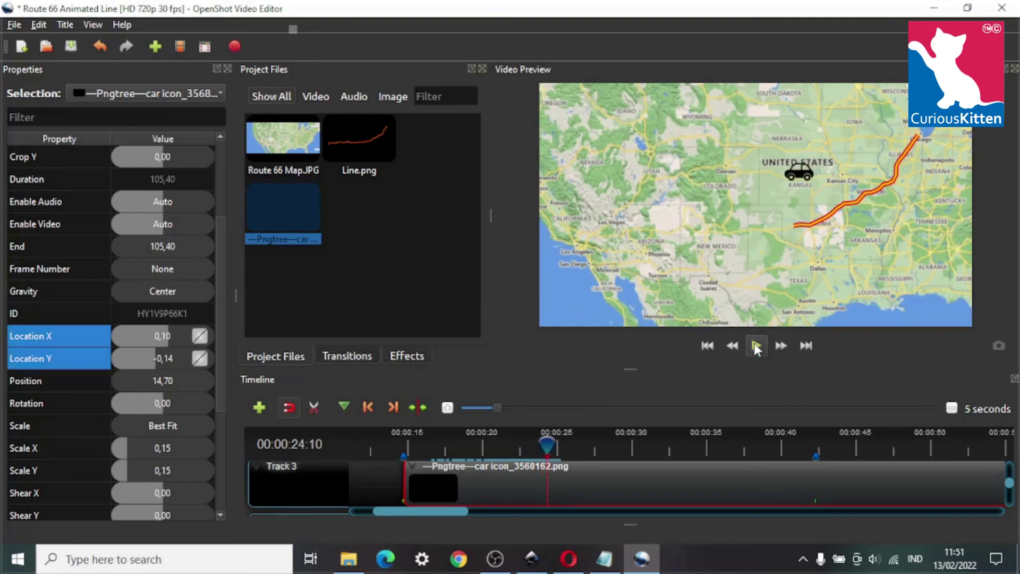
{"action": "left_click_drag", "start_coordinate": [548, 444], "coordinate": [395, 443]}
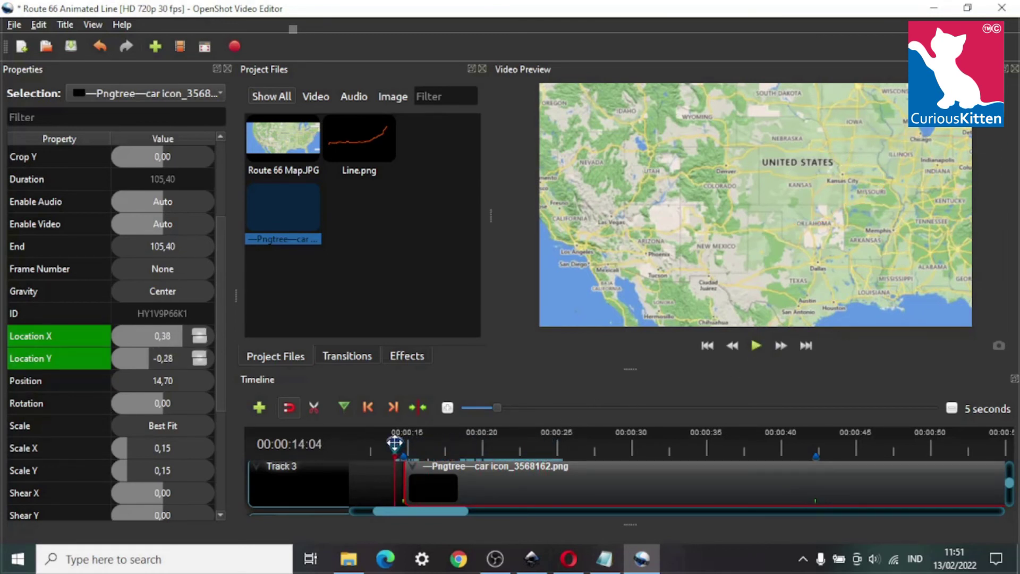
{"action": "left_click", "coordinate": [759, 348]}
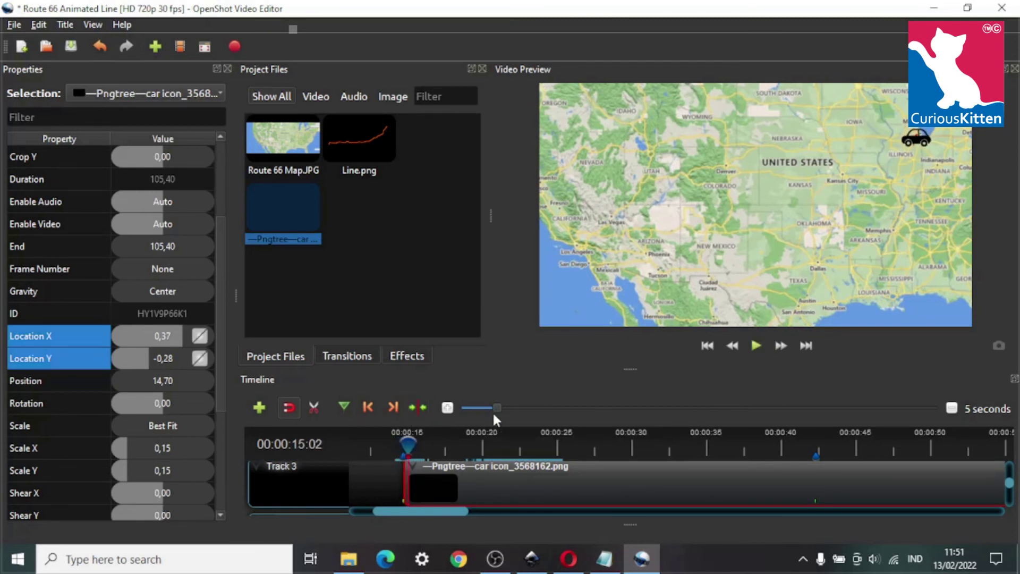
- Zoom the timeline to 1 second and keyframe the car at 00:00:16:07 with Location X 0,32 and Location Y -0,18
{"action": "left_click_drag", "start_coordinate": [495, 407], "coordinate": [469, 406]}
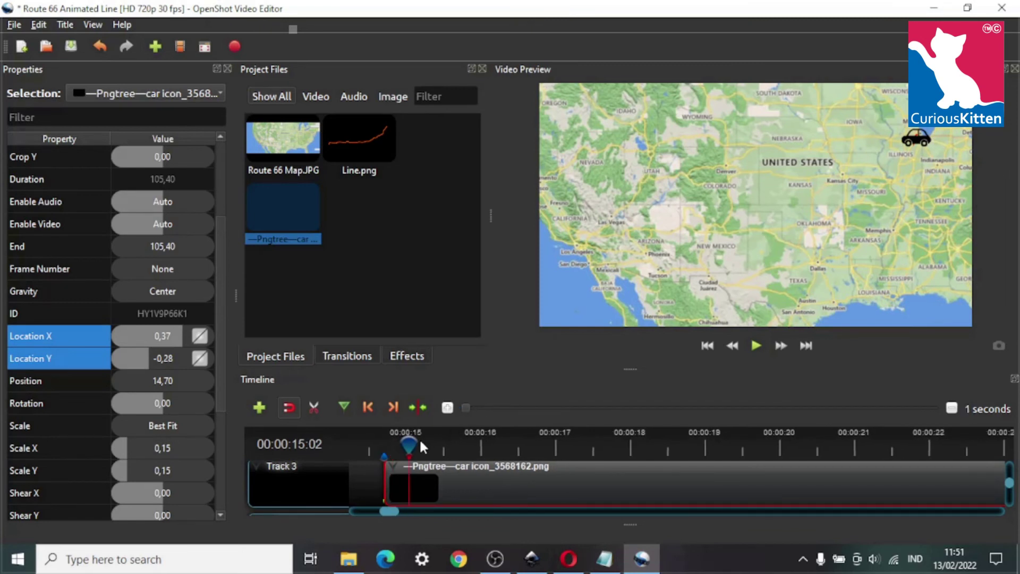
{"action": "mouse_move", "coordinate": [407, 444]}
{"action": "left_mouse_down"}
{"action": "mouse_move", "coordinate": [531, 432]}
{"action": "mouse_move", "coordinate": [513, 436]}
{"action": "left_mouse_up"}
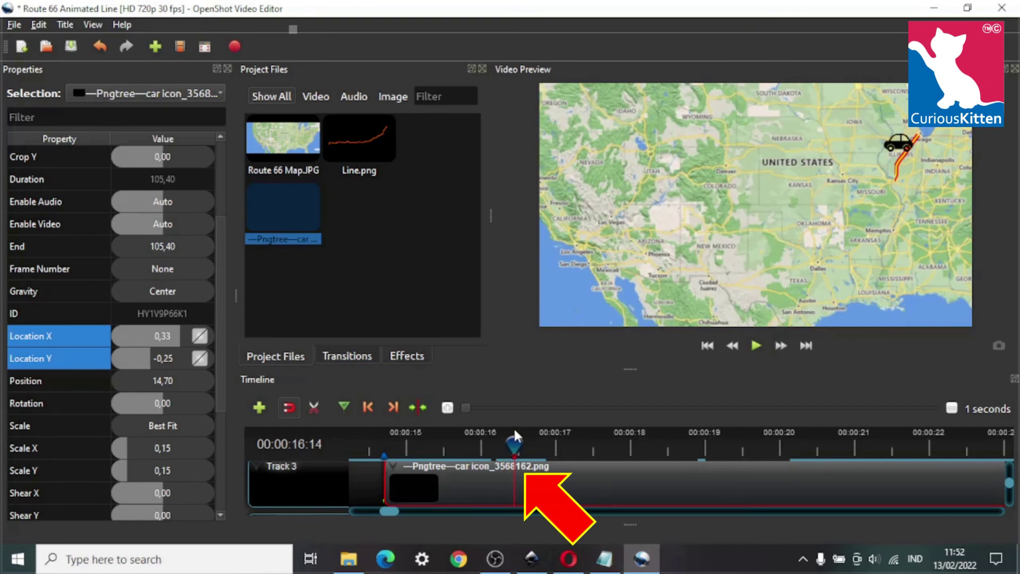
{"action": "left_click_drag", "start_coordinate": [514, 432], "coordinate": [498, 441]}
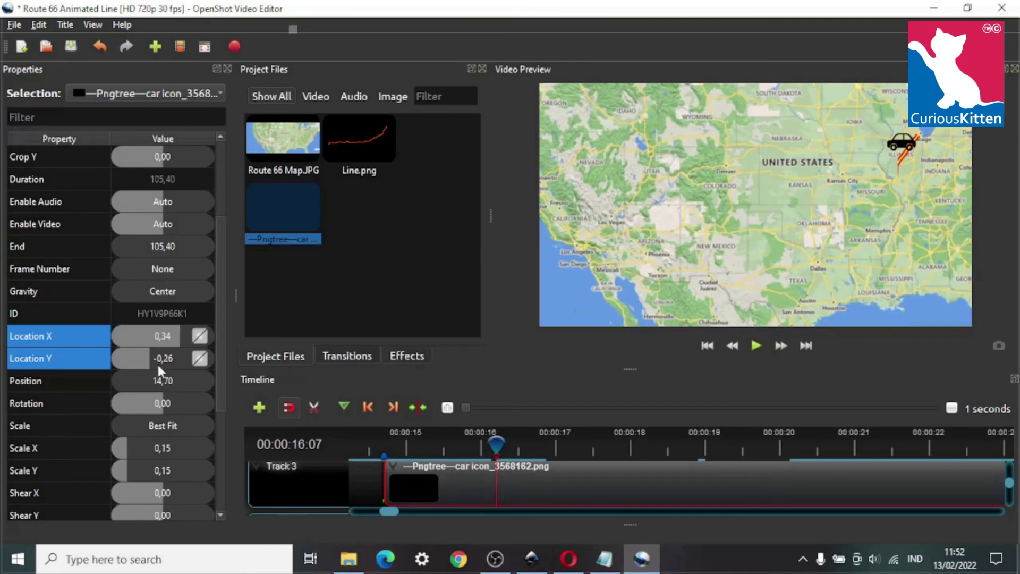
{"action": "left_click_drag", "start_coordinate": [148, 356], "coordinate": [179, 332]}
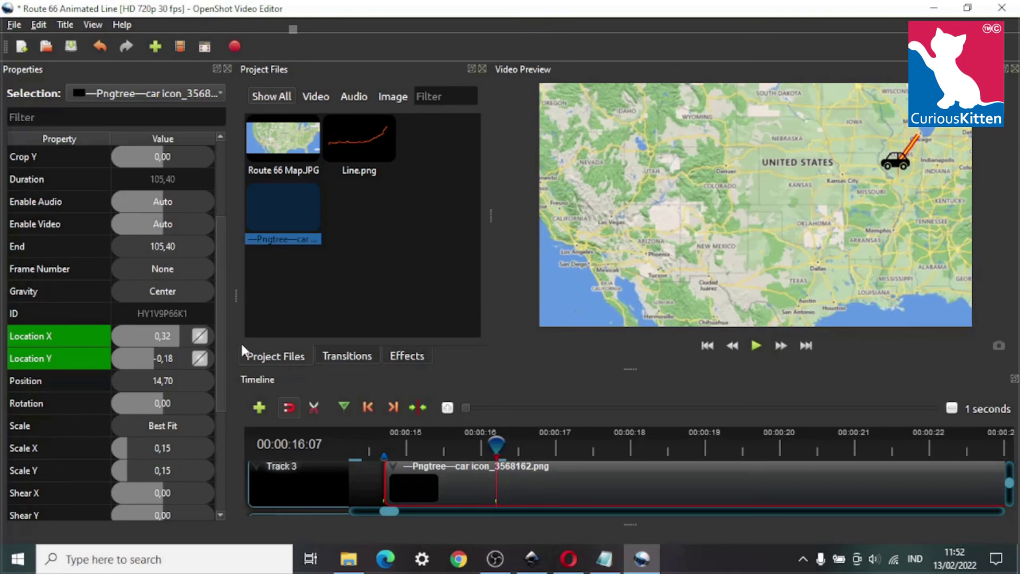
- Keyframe the car with Location Y -0,12 at 00:00:16:14, and with Location X 0,24 and Location Y -0,04 at 00:00:18:27
{"action": "mouse_move", "coordinate": [497, 444]}
{"action": "left_mouse_down"}
{"action": "mouse_move", "coordinate": [523, 441]}
{"action": "mouse_move", "coordinate": [513, 441]}
{"action": "left_mouse_up"}
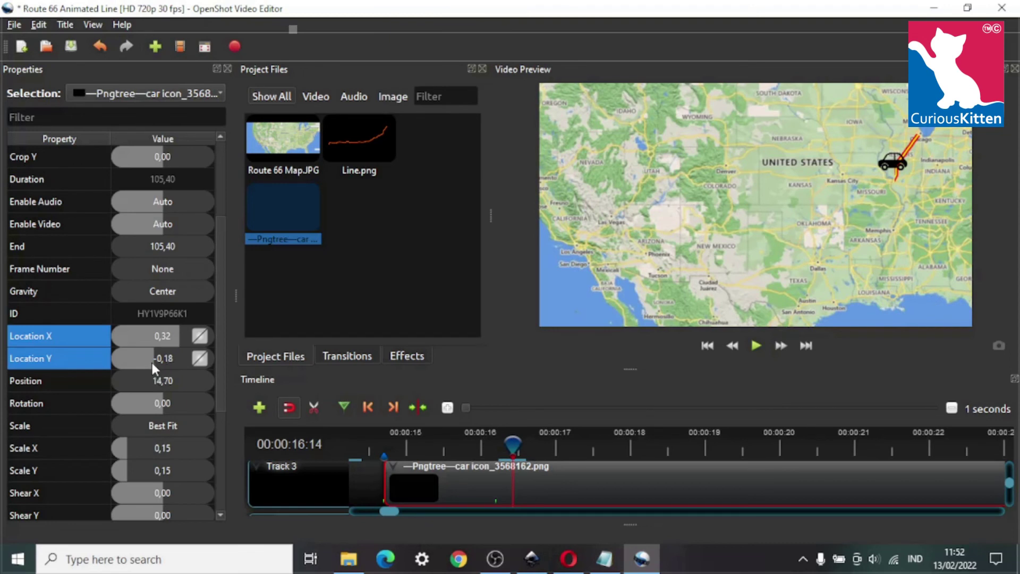
{"action": "left_click_drag", "start_coordinate": [152, 363], "coordinate": [156, 359]}
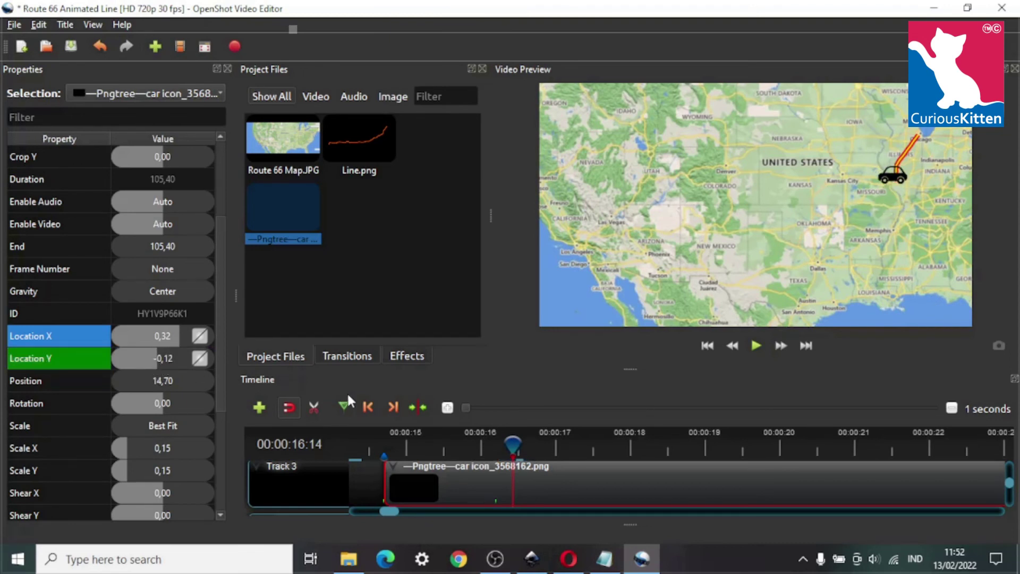
{"action": "left_click_drag", "start_coordinate": [513, 445], "coordinate": [696, 443]}
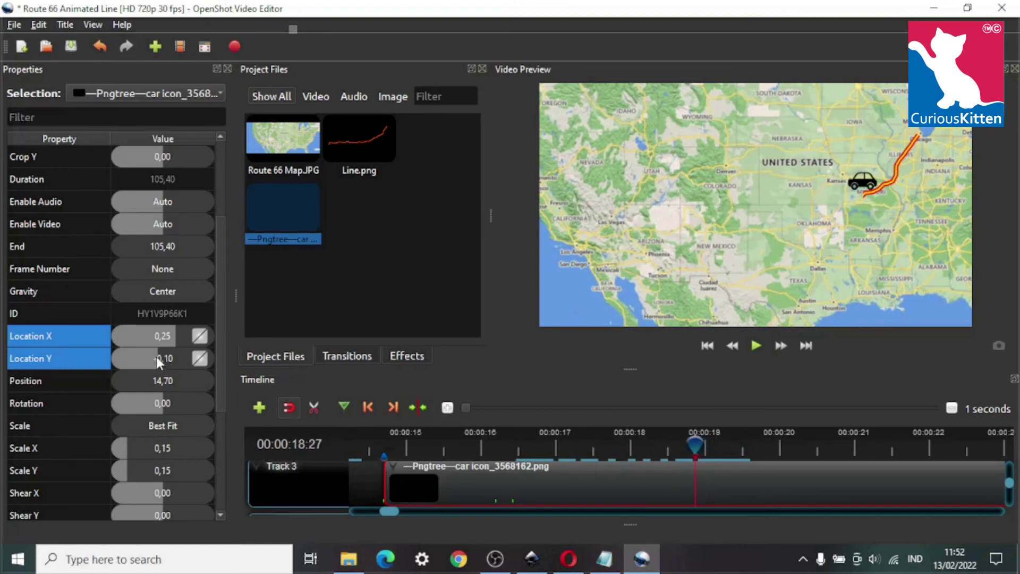
{"action": "left_click_drag", "start_coordinate": [156, 356], "coordinate": [177, 337]}
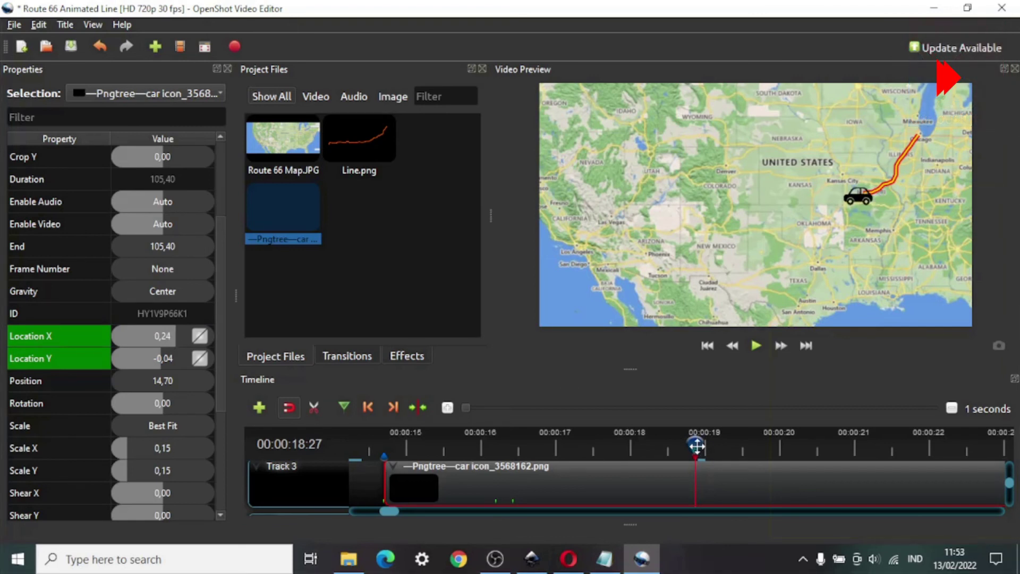
- Keyframe the car's Location X at 0,22 for 00:00:20:05 and 0,14 for 00:00:23:05, adjusting Location Y there to meet the line
{"action": "left_click_drag", "start_coordinate": [696, 445], "coordinate": [789, 454]}
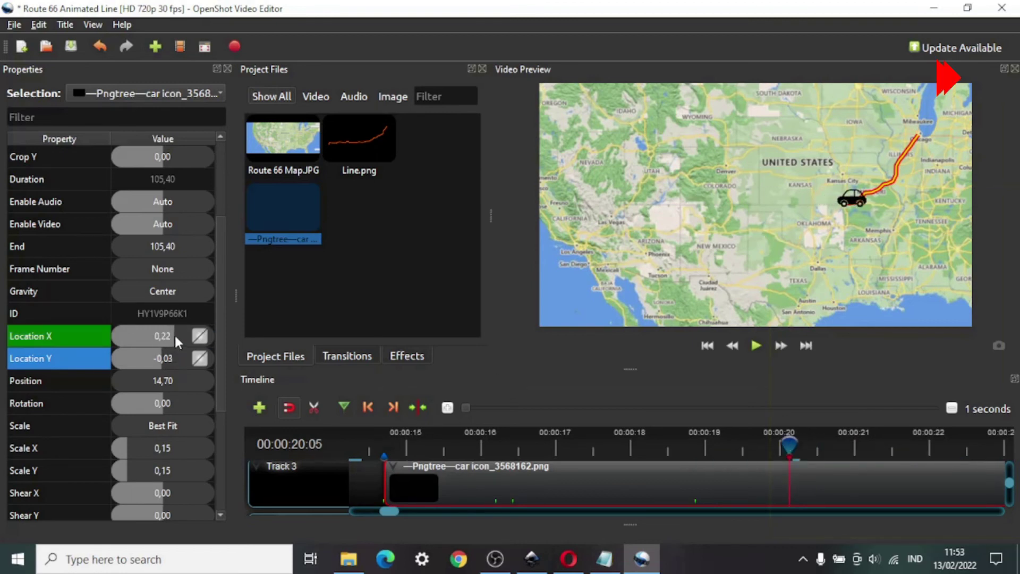
{"action": "left_click_drag", "start_coordinate": [792, 444], "coordinate": [951, 439]}
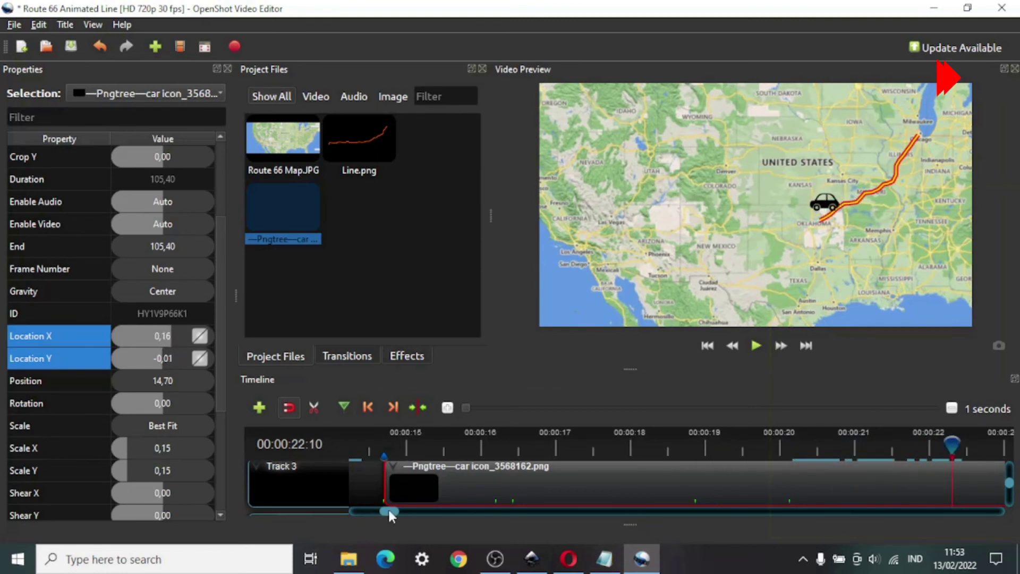
{"action": "left_click_drag", "start_coordinate": [389, 510], "coordinate": [399, 511]}
{"action": "left_click", "coordinate": [766, 444]}
{"action": "left_click_drag", "start_coordinate": [794, 445], "coordinate": [697, 443]}
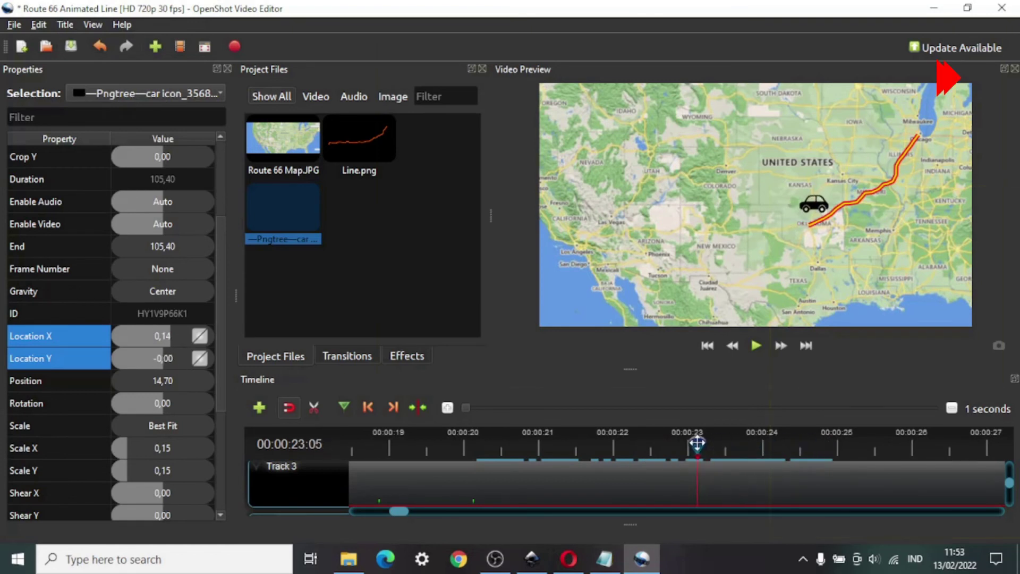
{"action": "left_click", "coordinate": [169, 336]}
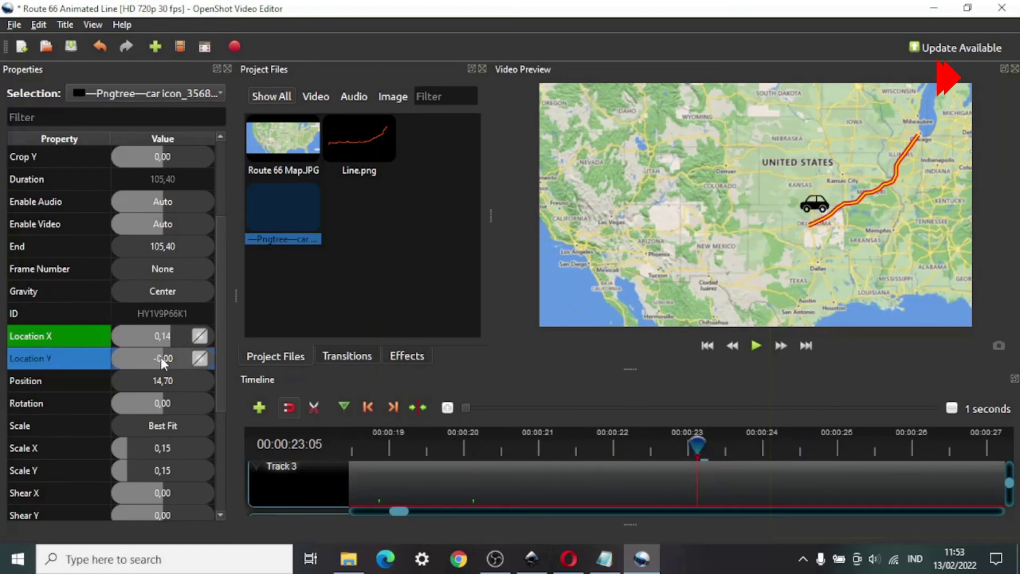
{"action": "left_click", "coordinate": [168, 356]}
- Adjust the car's Location Y to the line at 00:00:32:14, and set it to 0,12 at 00:00:30:03
{"action": "left_click_drag", "start_coordinate": [698, 444], "coordinate": [999, 444]}
{"action": "left_click_drag", "start_coordinate": [397, 509], "coordinate": [412, 511]}
{"action": "left_click_drag", "start_coordinate": [436, 444], "coordinate": [856, 443]}
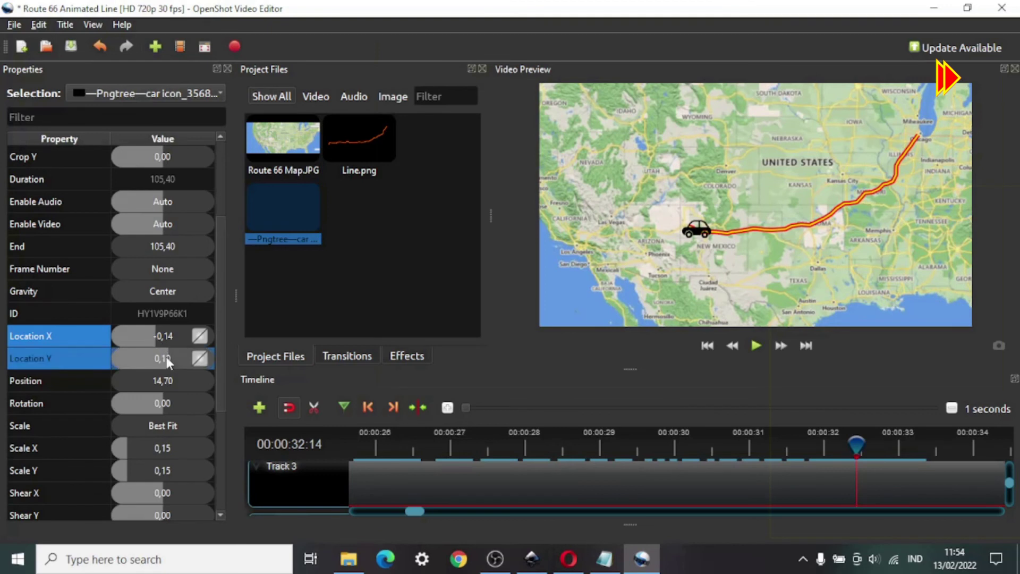
{"action": "mouse_move", "coordinate": [166, 356]}
{"action": "left_mouse_down"}
{"action": "mouse_move", "coordinate": [158, 359]}
{"action": "mouse_move", "coordinate": [168, 356]}
{"action": "left_mouse_up"}
{"action": "left_click_drag", "start_coordinate": [852, 446], "coordinate": [681, 446]}
{"action": "left_click_drag", "start_coordinate": [173, 357], "coordinate": [169, 355]}
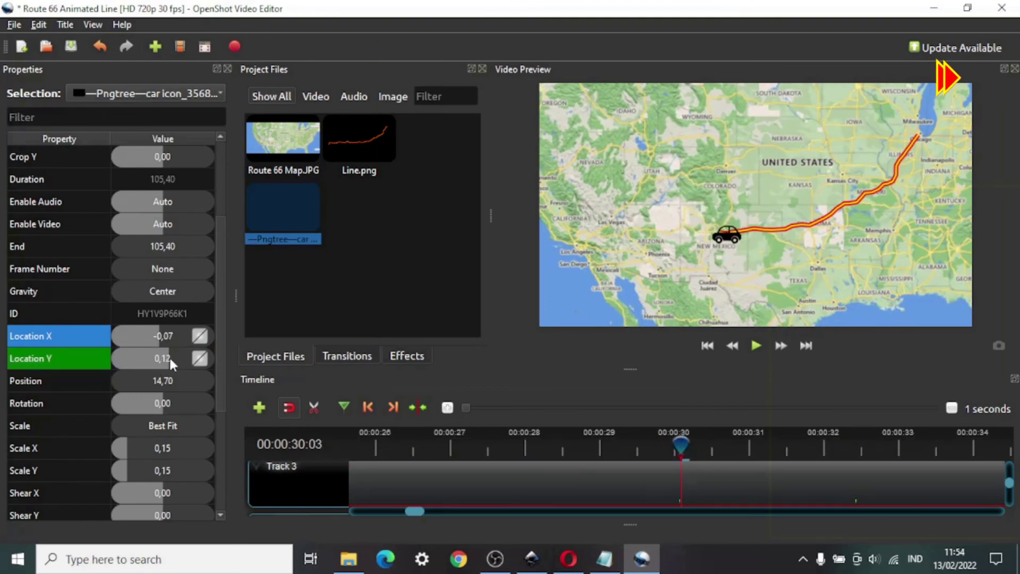
- Check the car's path past 00:00:30:03 and adjust its Location Y to the line at 00:00:33:12
{"action": "left_click", "coordinate": [658, 449]}
{"action": "left_click_drag", "start_coordinate": [631, 453], "coordinate": [906, 448]}
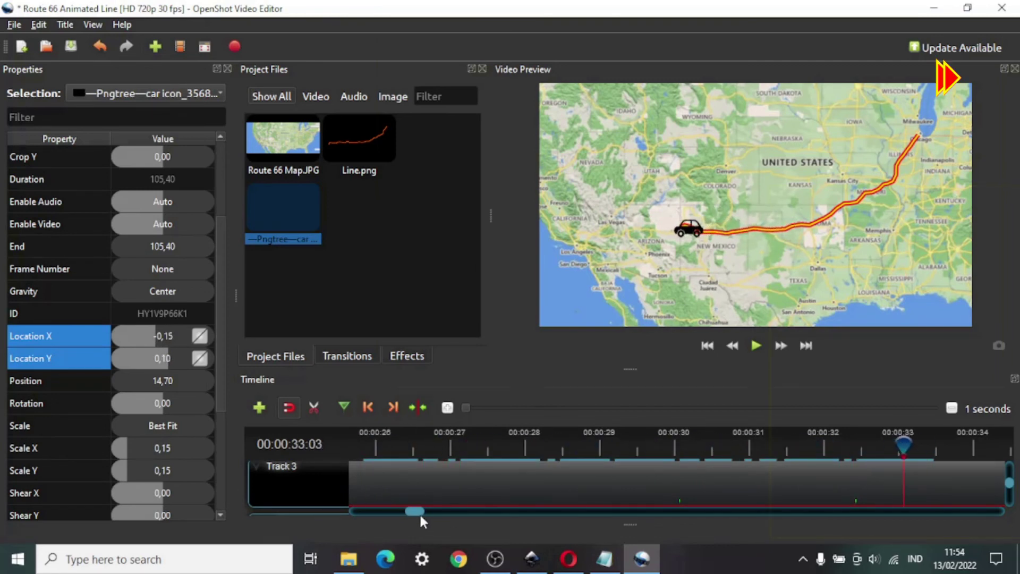
{"action": "scroll", "coordinate": [906, 448], "scroll_direction": "right", "scroll_amount": 2}
{"action": "left_click_drag", "start_coordinate": [599, 449], "coordinate": [619, 450]}
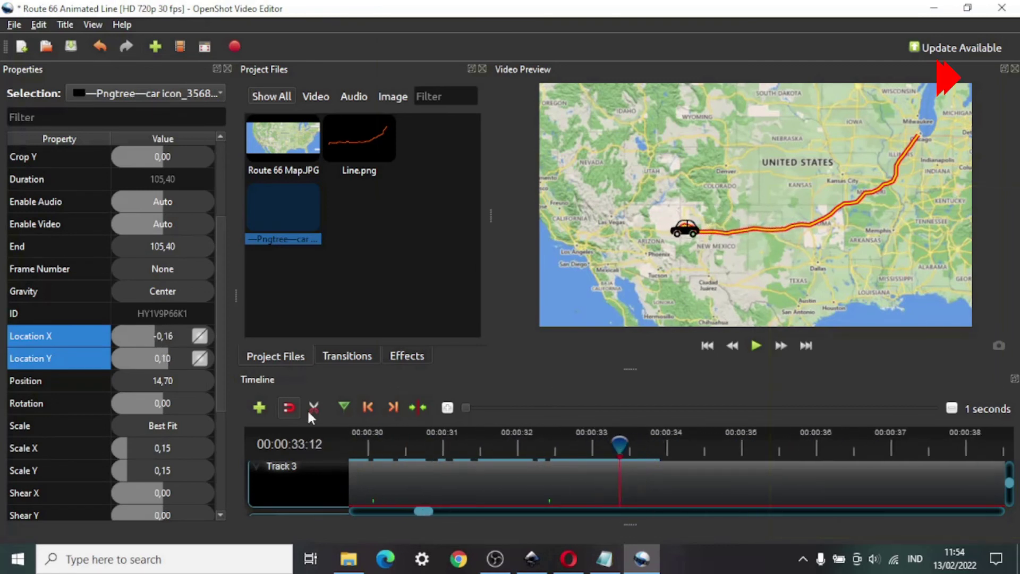
{"action": "mouse_move", "coordinate": [168, 356]}
{"action": "left_mouse_down"}
{"action": "mouse_move", "coordinate": [154, 364]}
{"action": "mouse_move", "coordinate": [168, 361]}
{"action": "left_mouse_up"}
- Adjust the car's Location Y to follow the line at 00:00:35:21
{"action": "left_click_drag", "start_coordinate": [620, 445], "coordinate": [792, 447]}
{"action": "left_click", "coordinate": [170, 356]}
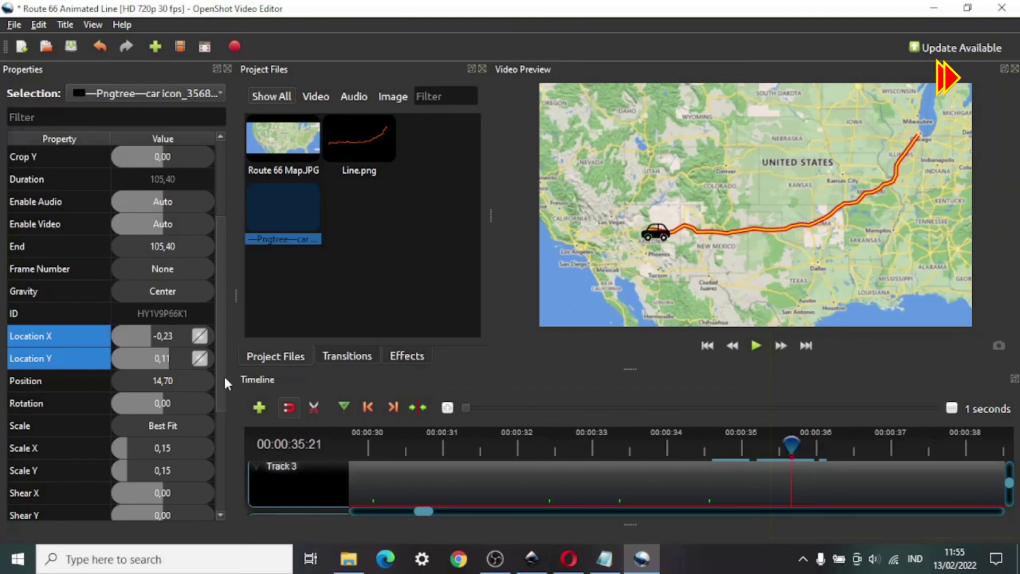
{"action": "left_click_drag", "start_coordinate": [165, 359], "coordinate": [168, 360]}
- Keyframe the car's Location Y at 0,08 for 00:00:38:08, near the western bend of the route
{"action": "left_click_drag", "start_coordinate": [423, 511], "coordinate": [435, 514]}
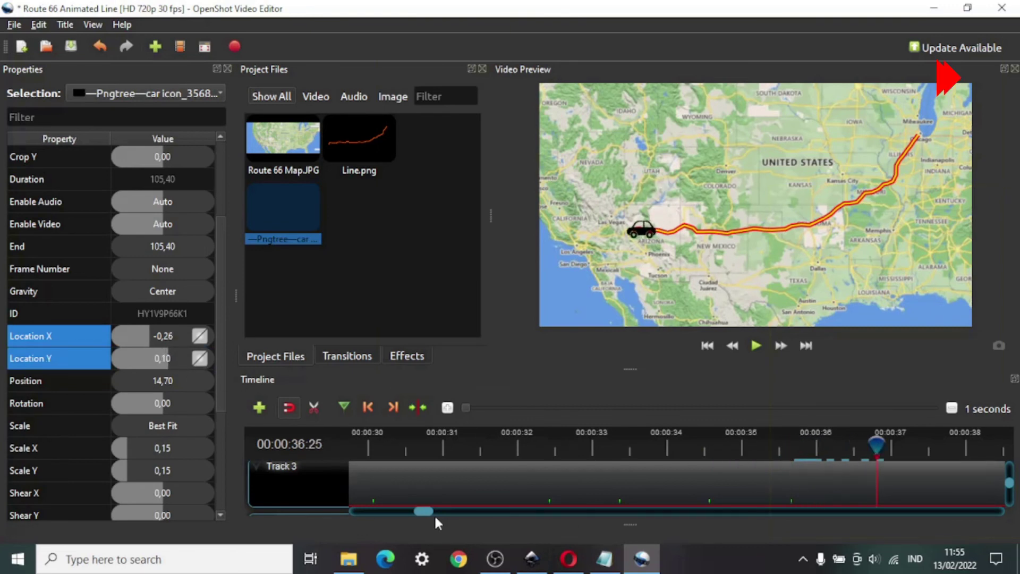
{"action": "left_click_drag", "start_coordinate": [495, 446], "coordinate": [600, 445]}
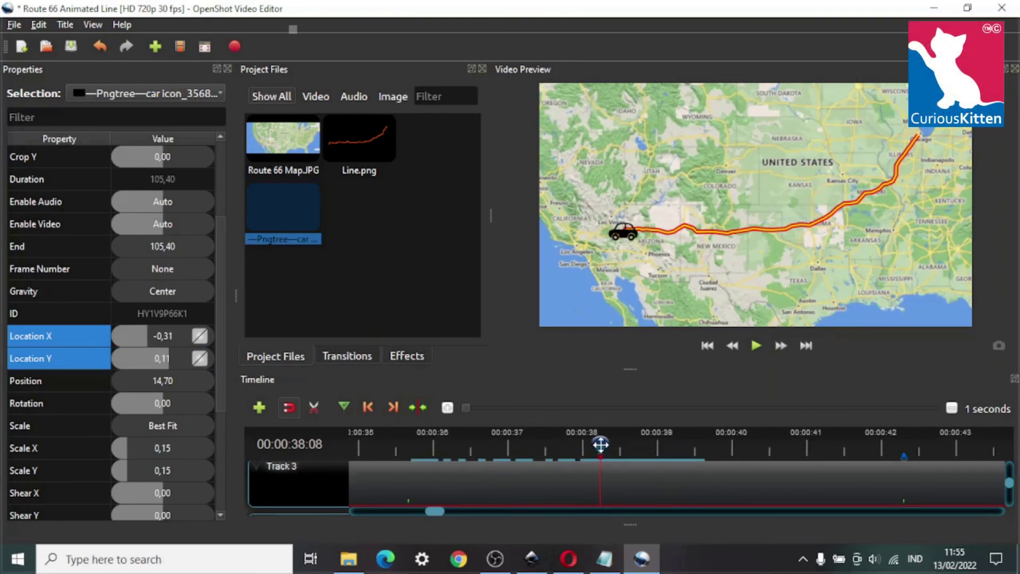
{"action": "left_click_drag", "start_coordinate": [165, 357], "coordinate": [170, 358]}
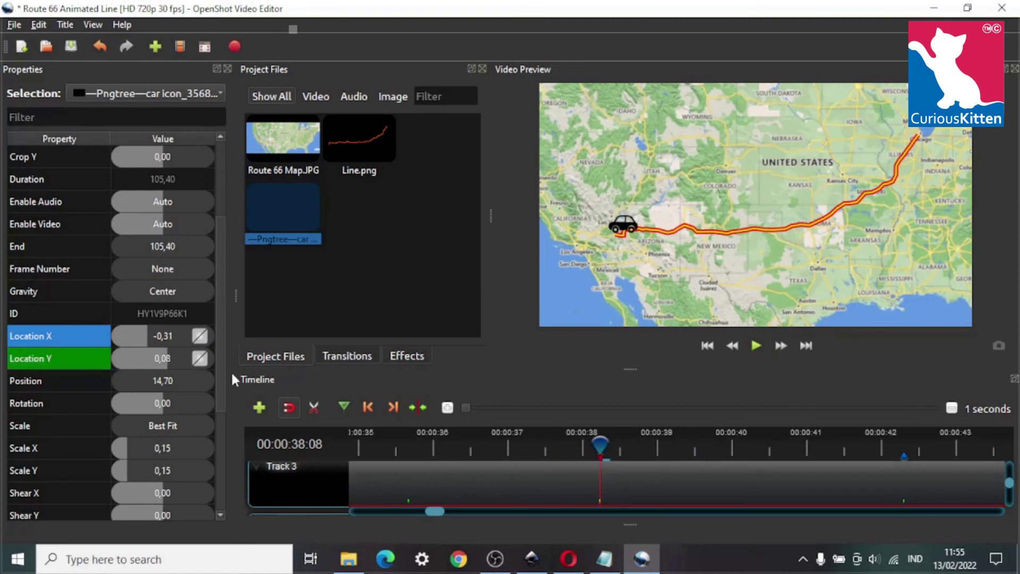
- Set the car's Location Y to 0,12 at 00:00:37:21 and keyframe its Location X at -0,29 for 00:00:37:20
{"action": "left_click_drag", "start_coordinate": [601, 446], "coordinate": [558, 445]}
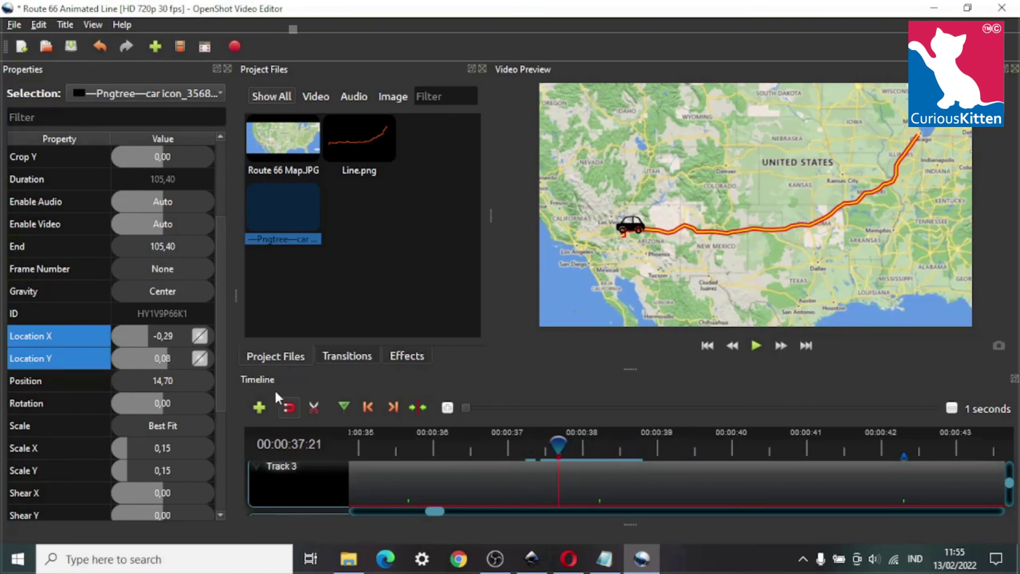
{"action": "left_click_drag", "start_coordinate": [171, 359], "coordinate": [170, 360]}
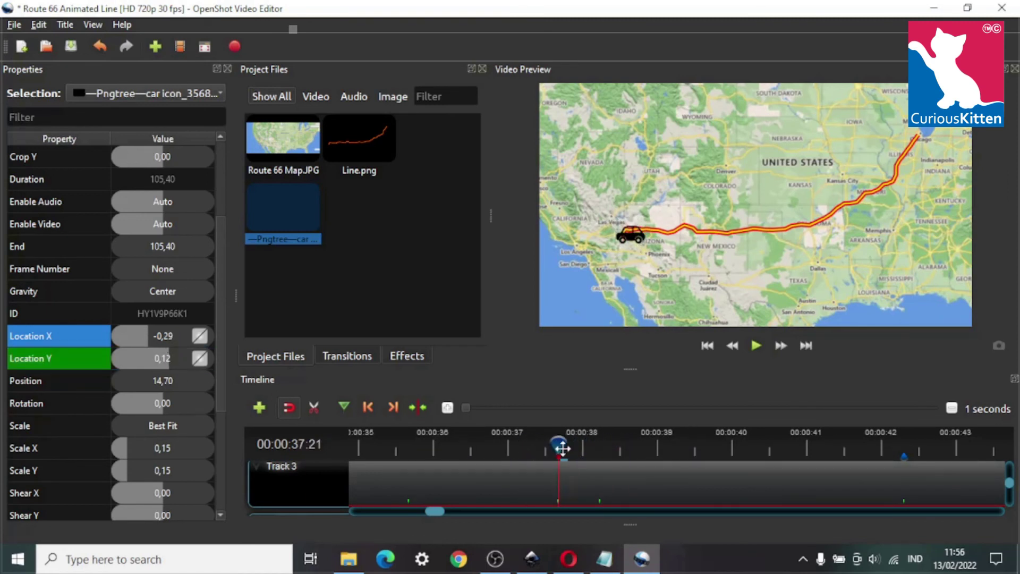
{"action": "mouse_move", "coordinate": [558, 445]}
{"action": "left_mouse_down"}
{"action": "mouse_move", "coordinate": [454, 446]}
{"action": "mouse_move", "coordinate": [615, 445]}
{"action": "mouse_move", "coordinate": [556, 446]}
{"action": "left_mouse_up"}
{"action": "left_click_drag", "start_coordinate": [148, 334], "coordinate": [152, 338]}
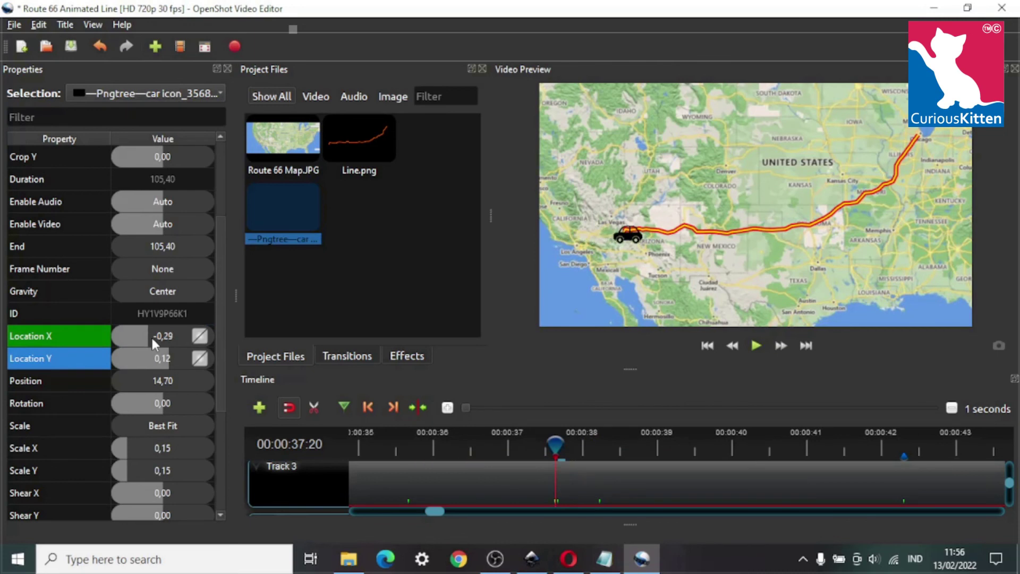
- Adjust the car's Location Y to the line at 00:00:37:10
{"action": "left_click", "coordinate": [547, 445]}
{"action": "mouse_move", "coordinate": [547, 447]}
{"action": "left_mouse_down"}
{"action": "mouse_move", "coordinate": [509, 447]}
{"action": "mouse_move", "coordinate": [532, 447]}
{"action": "left_mouse_up"}
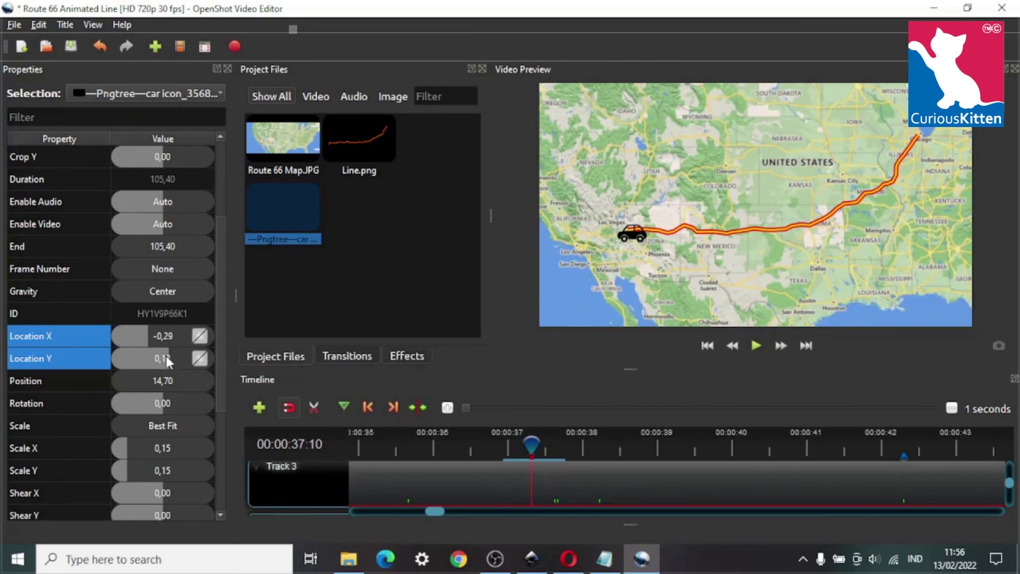
{"action": "left_click_drag", "start_coordinate": [167, 362], "coordinate": [168, 356]}
- Adjust the car's Location X just past 00:00:38:08, and set its Location Y to 0,12 at 00:00:38:08
{"action": "left_click_drag", "start_coordinate": [531, 446], "coordinate": [604, 451]}
{"action": "left_click_drag", "start_coordinate": [180, 358], "coordinate": [146, 338]}
{"action": "mouse_move", "coordinate": [603, 444]}
{"action": "left_mouse_down"}
{"action": "mouse_move", "coordinate": [487, 441]}
{"action": "mouse_move", "coordinate": [599, 436]}
{"action": "left_mouse_up"}
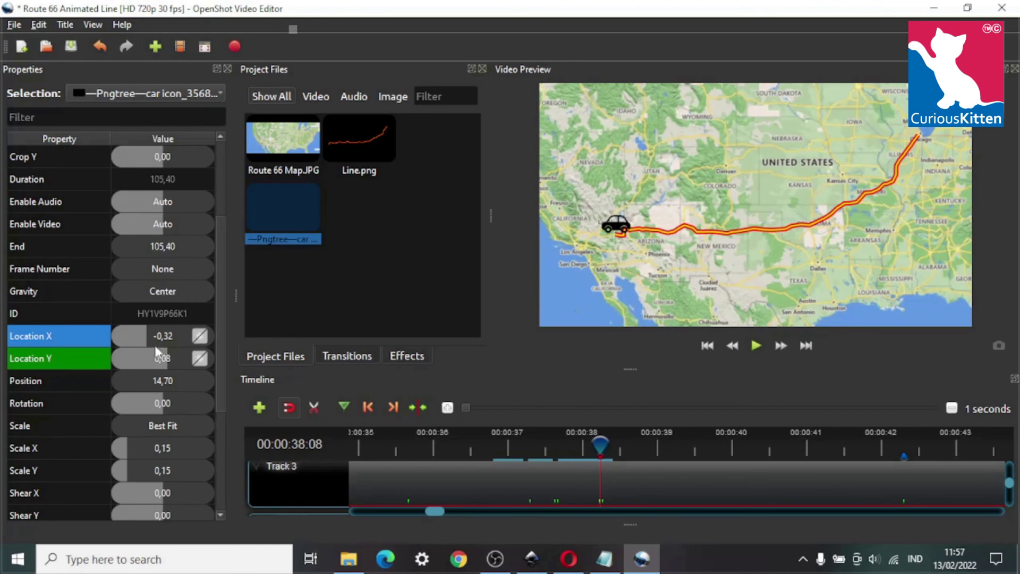
{"action": "left_click", "coordinate": [168, 358]}
{"action": "left_click_drag", "start_coordinate": [171, 355], "coordinate": [174, 355]}
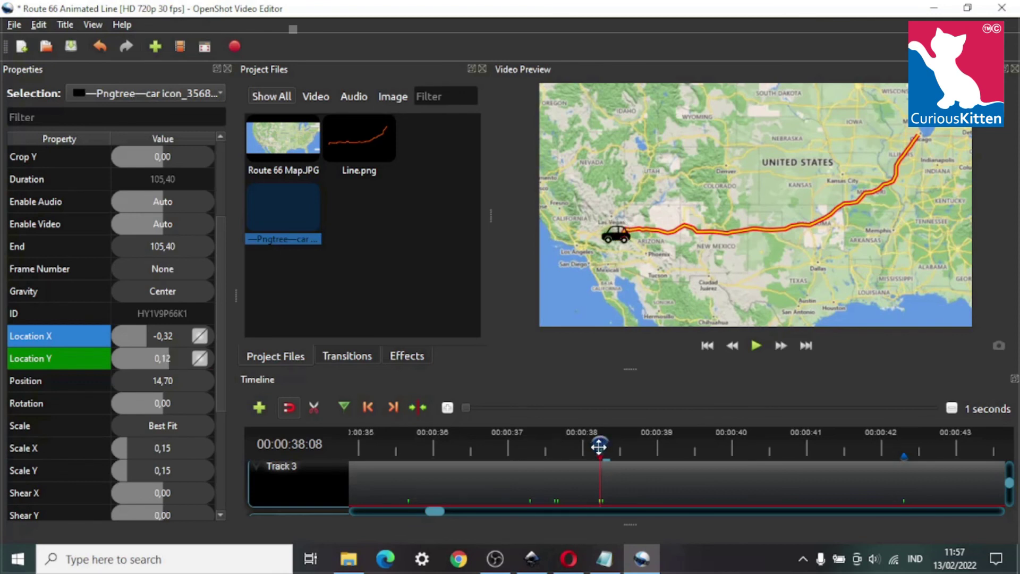
- Set the car's Location Y to 0,12 at 00:00:40:14 and check its position at 00:00:41:30
{"action": "left_click_drag", "start_coordinate": [599, 447], "coordinate": [765, 447]}
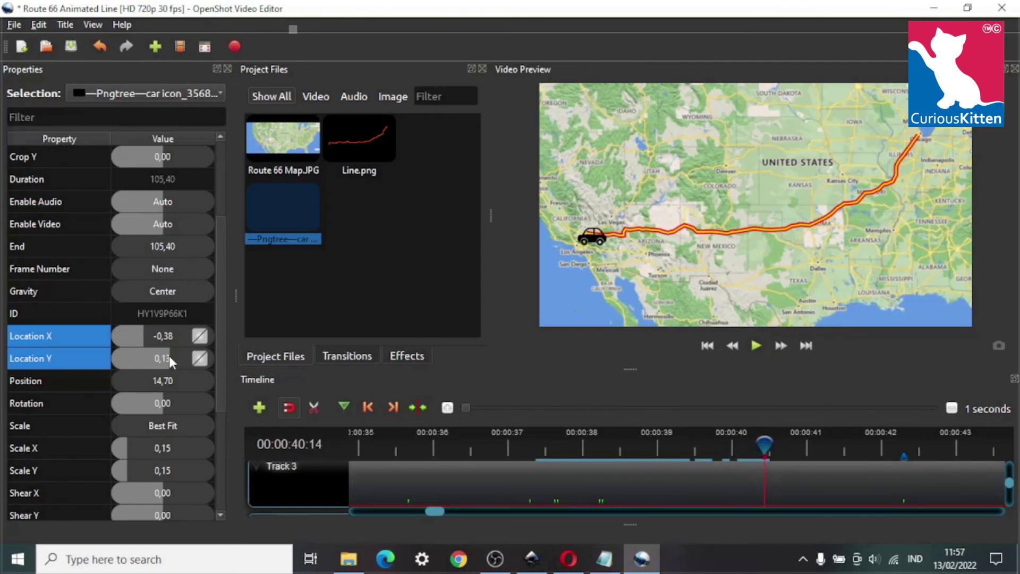
{"action": "left_click_drag", "start_coordinate": [159, 360], "coordinate": [169, 358]}
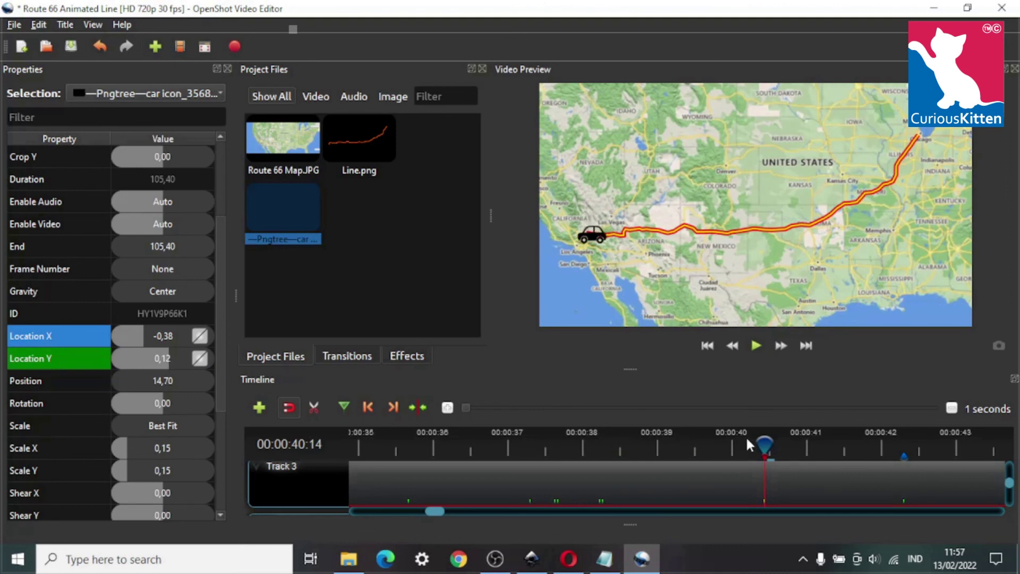
{"action": "left_click_drag", "start_coordinate": [764, 445], "coordinate": [881, 444]}
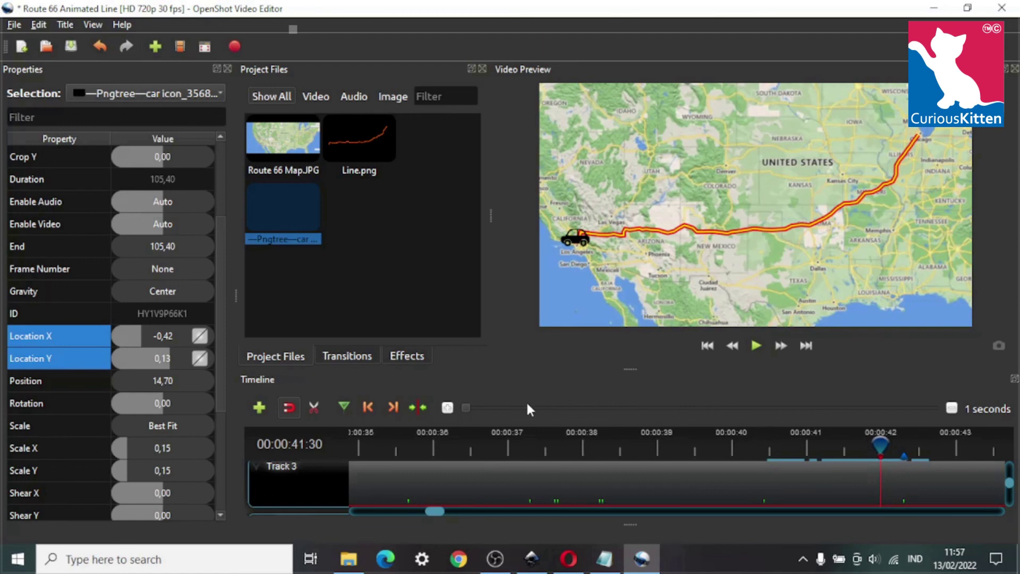
- Return the playhead to 00:00:11:24, ahead of the car clip, and enlarge the video preview to review the animation
{"action": "left_click_drag", "start_coordinate": [466, 408], "coordinate": [495, 408]}
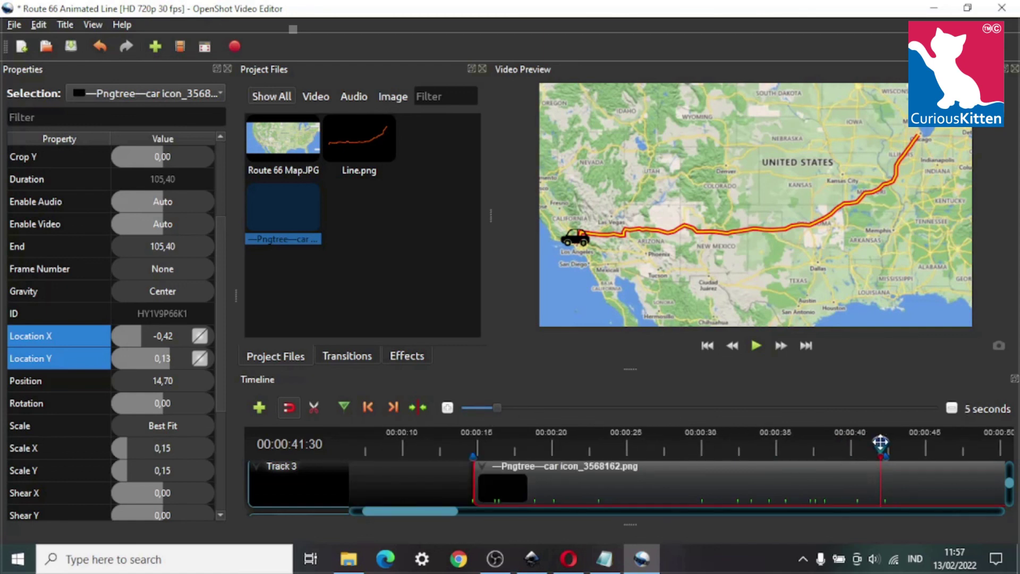
{"action": "left_click_drag", "start_coordinate": [881, 442], "coordinate": [429, 436]}
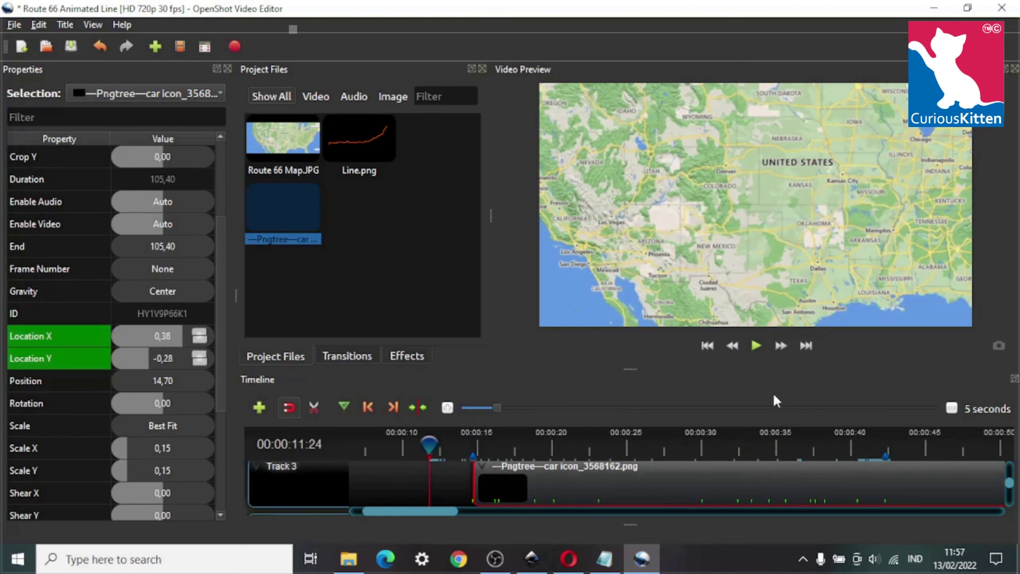
{"action": "left_click_drag", "start_coordinate": [629, 375], "coordinate": [629, 445]}
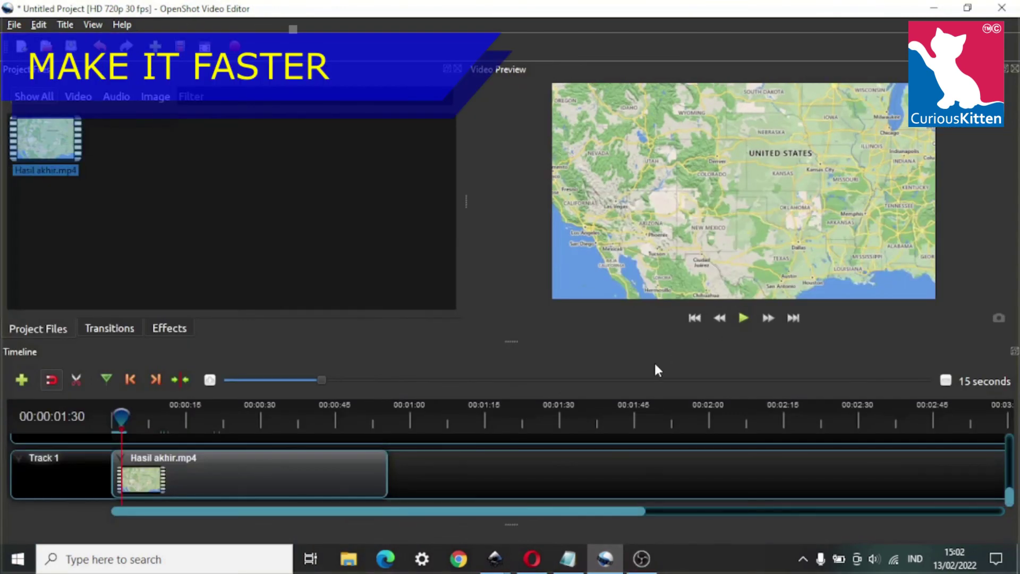
- Speed up the Hasil akhir.mp4 clip on Track 1 to 4X forward and play it back in an enlarged preview
{"action": "right_click", "coordinate": [244, 468]}
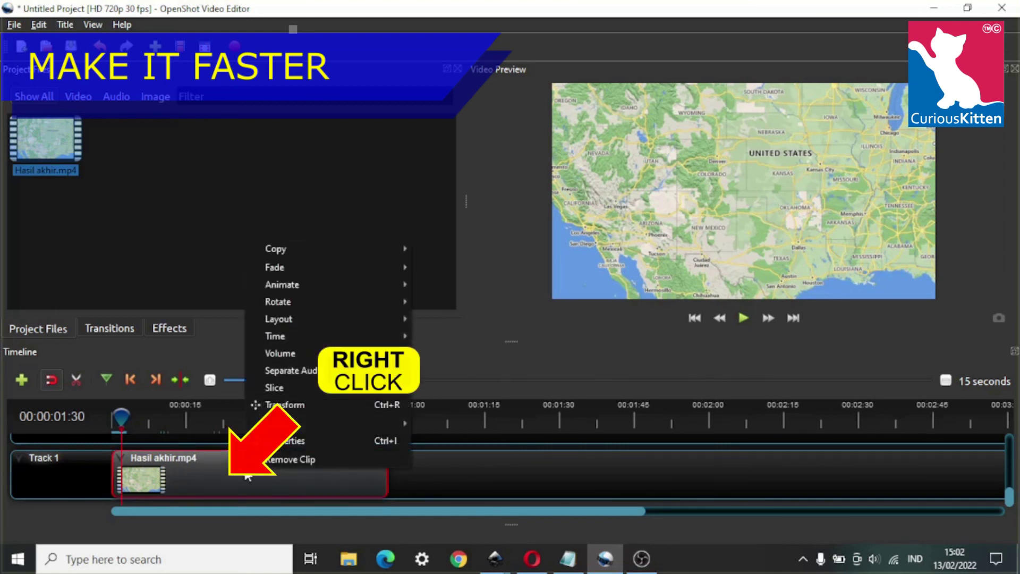
{"action": "mouse_move", "coordinate": [332, 267]}
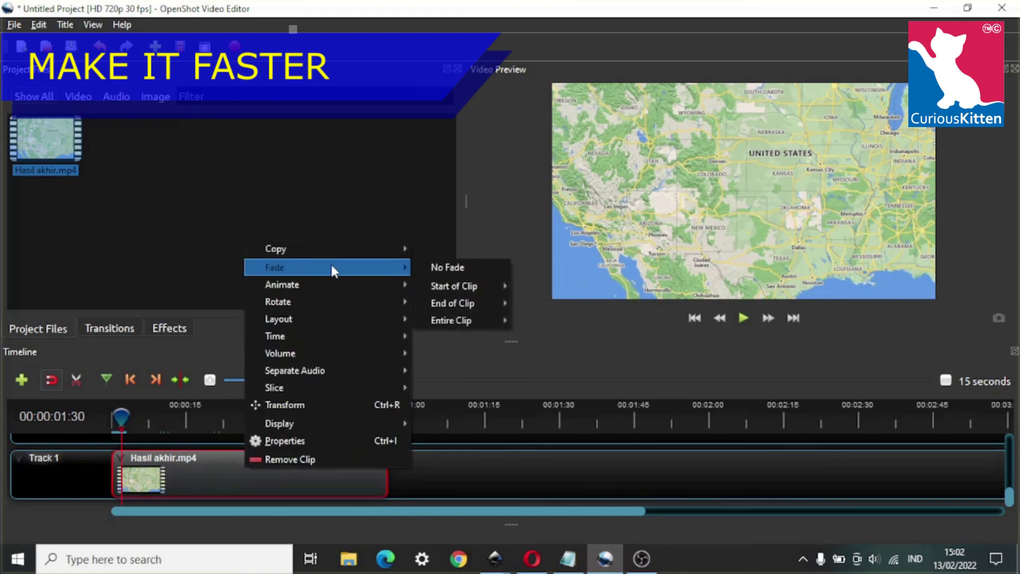
{"action": "mouse_move", "coordinate": [326, 337]}
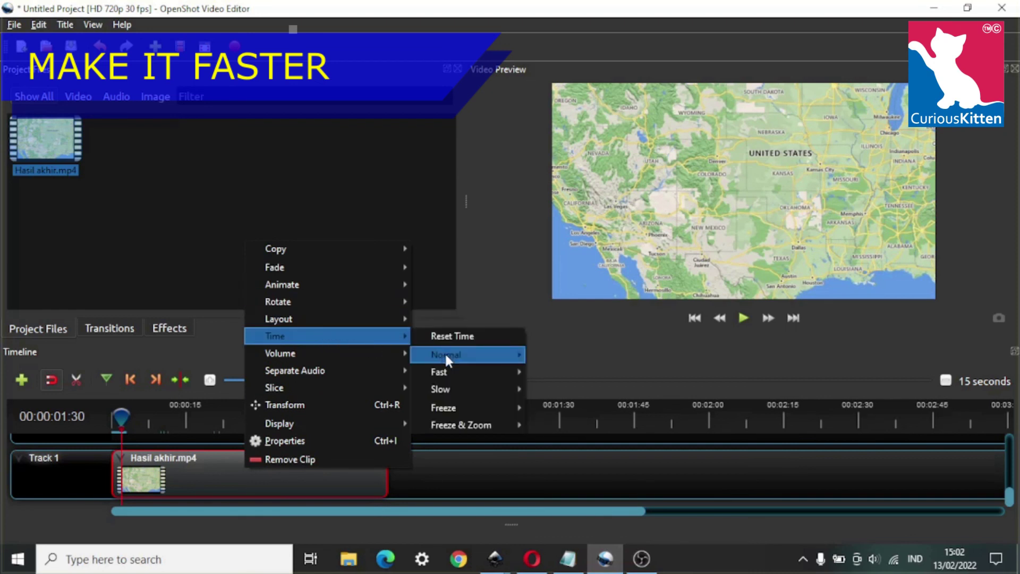
{"action": "mouse_move", "coordinate": [445, 371]}
{"action": "mouse_move", "coordinate": [563, 372]}
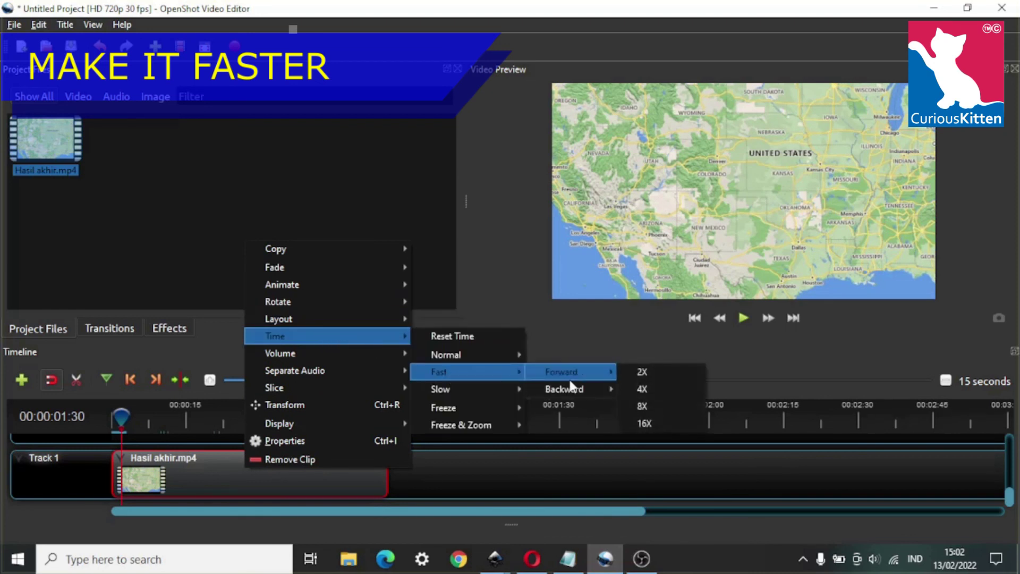
{"action": "left_click", "coordinate": [649, 392]}
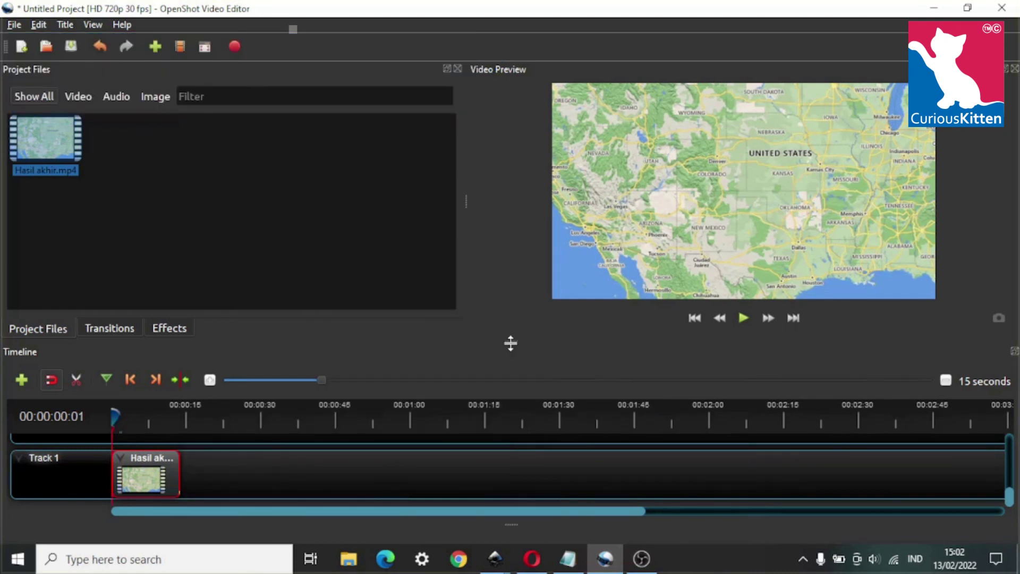
{"action": "left_click_drag", "start_coordinate": [511, 343], "coordinate": [512, 366]}
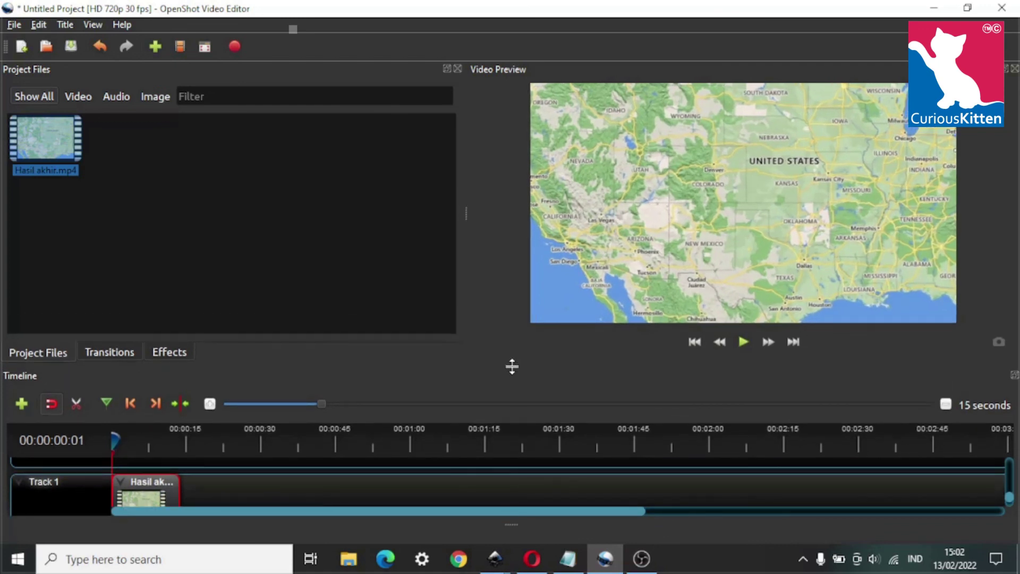
{"action": "key", "text": "space"}
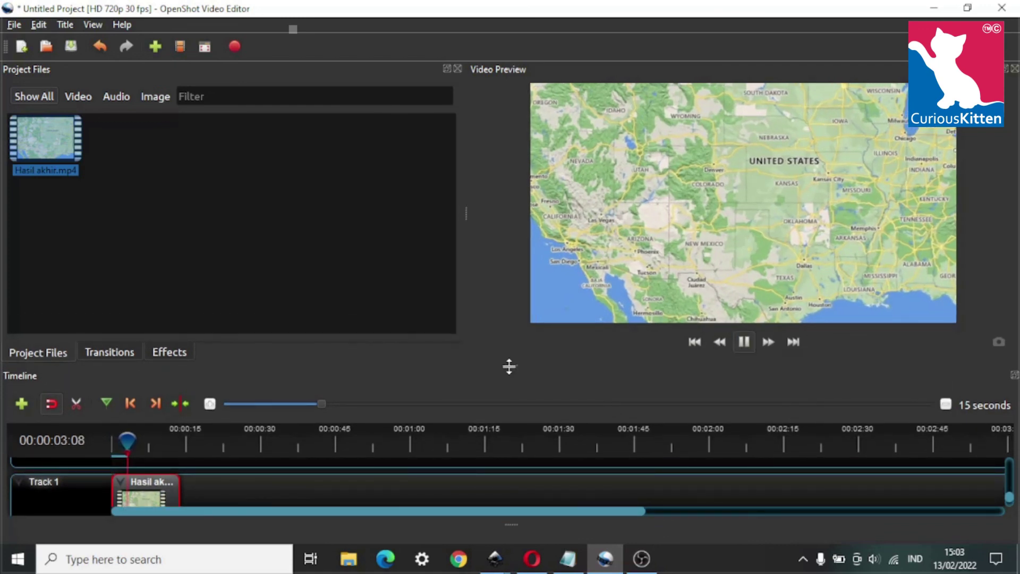